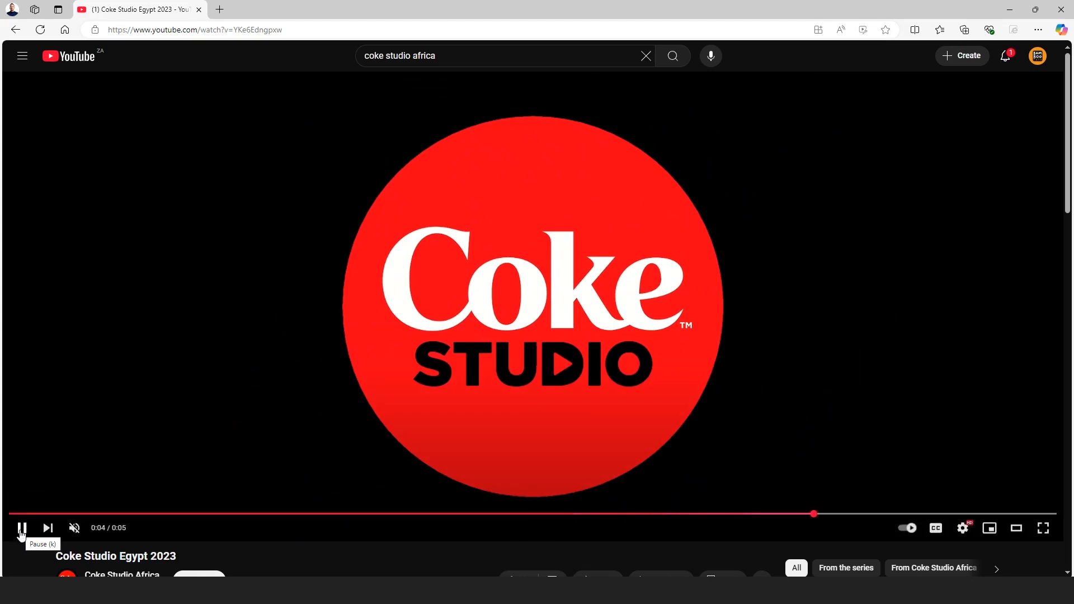
Step: Create a new composition named CokeStudio
left_click(21, 533)
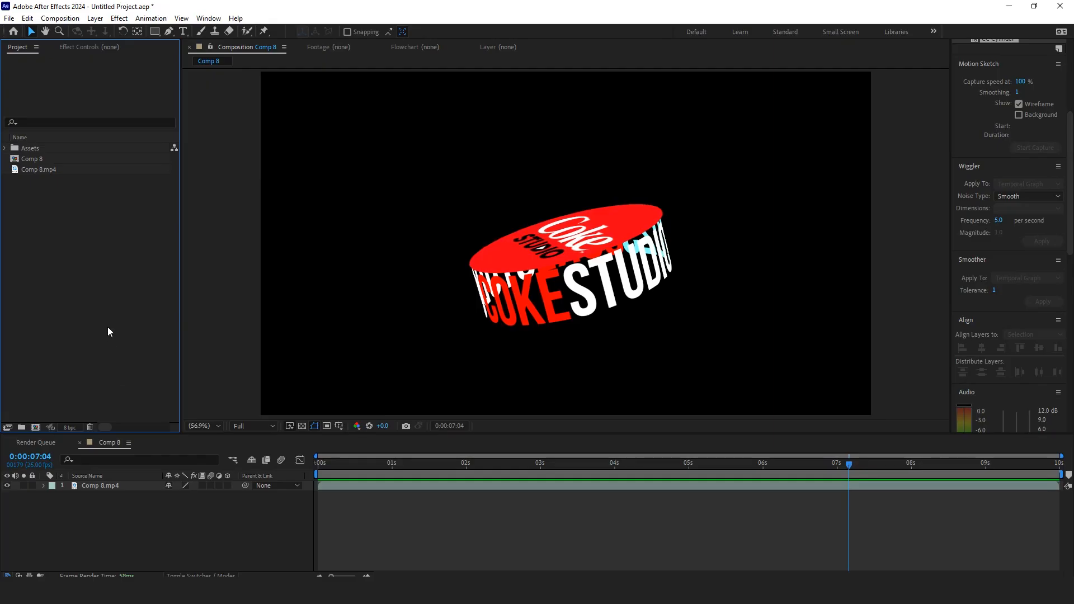
left_click(240, 540)
left_click(60, 18)
left_click(70, 30)
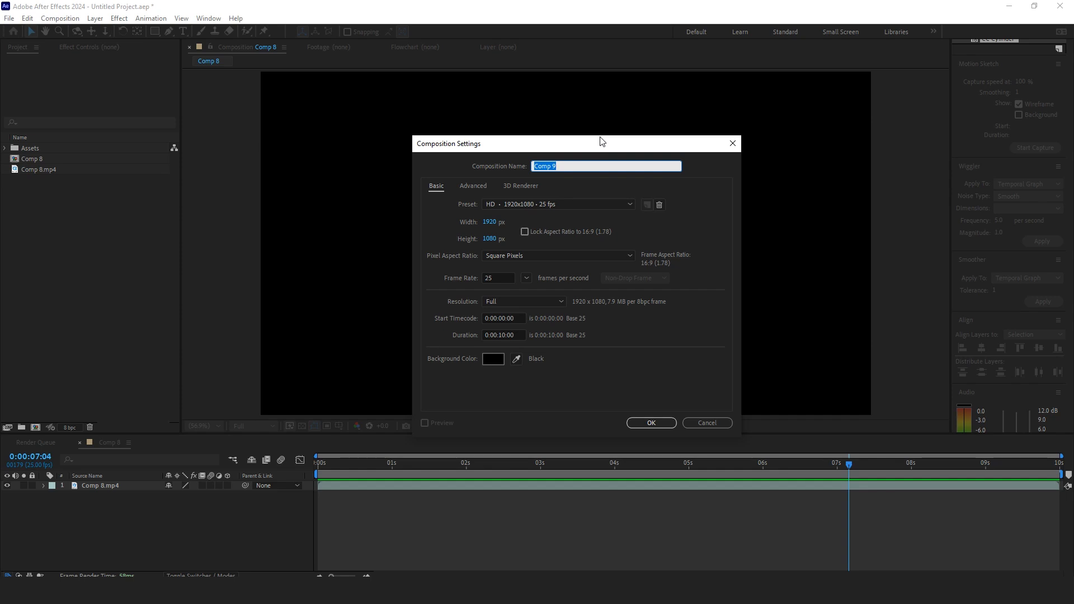
type("CokeStudio")
left_click(652, 423)
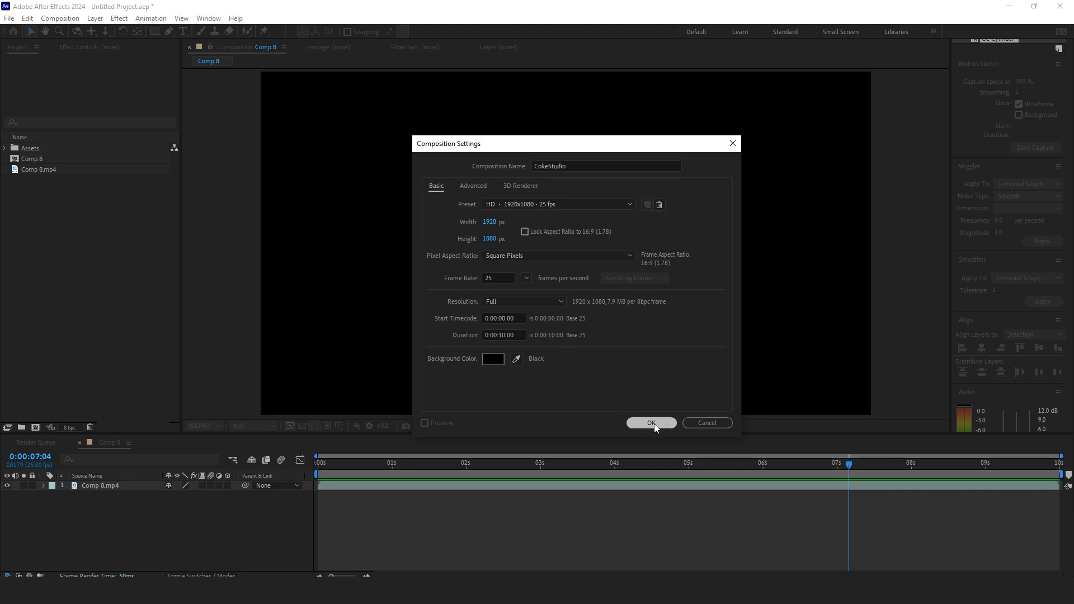
Step: Add a text layer reading COKESTUDIO with the Type tool
left_click(186, 32)
left_click(345, 277)
type("COKE")
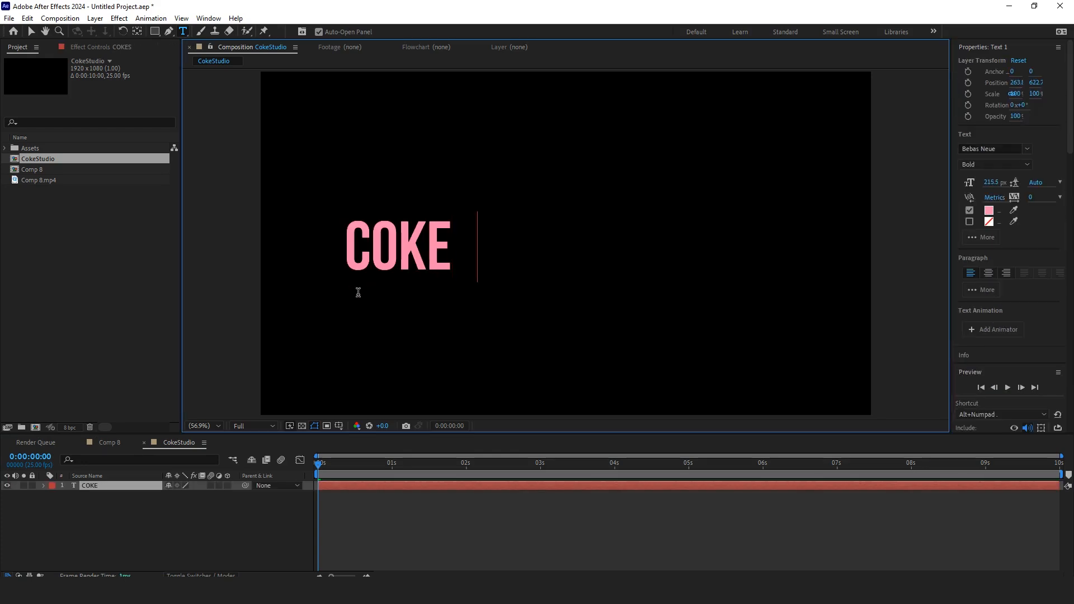
key("BackSpace")
type("STUDIO")
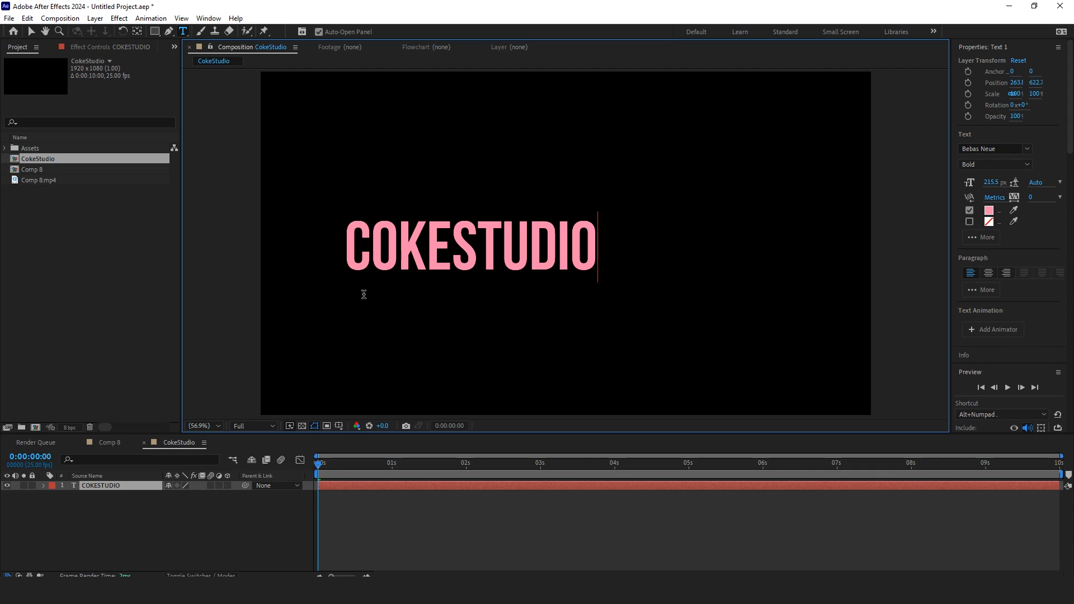
Step: Align the text layer to the left edge of the composition
left_click(31, 31)
left_click_drag(505, 269, 600, 277)
scroll(1032, 235, "down", 3)
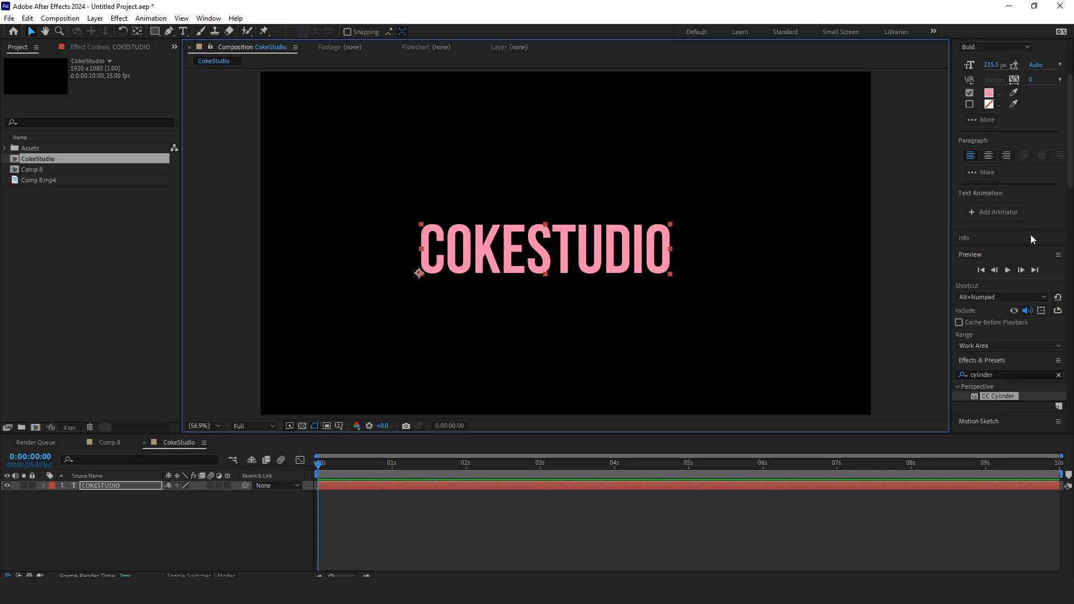
scroll(1034, 249, "up", 3)
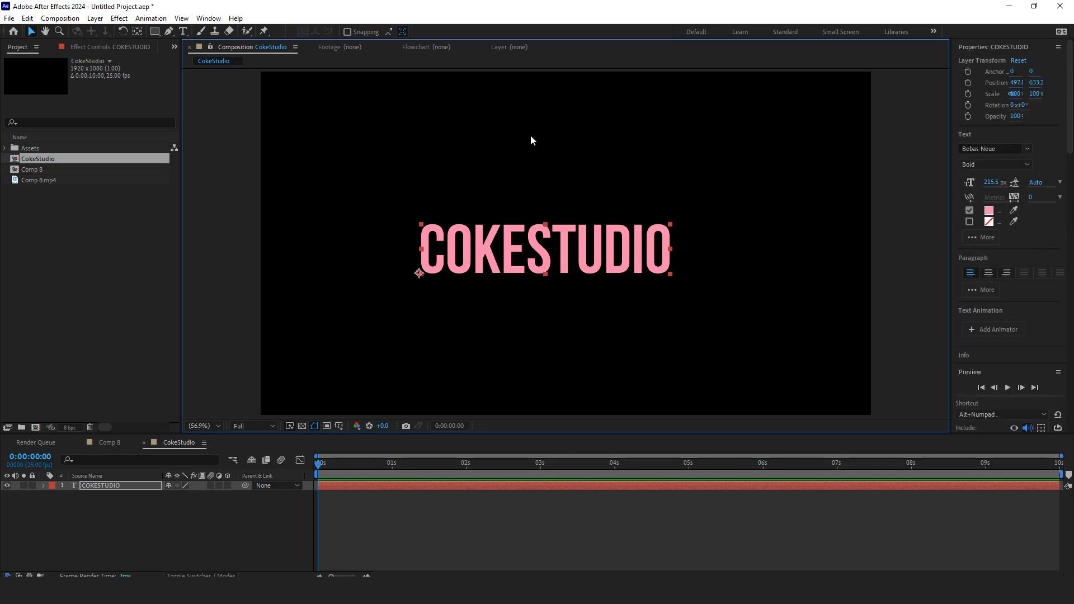
left_click(209, 18)
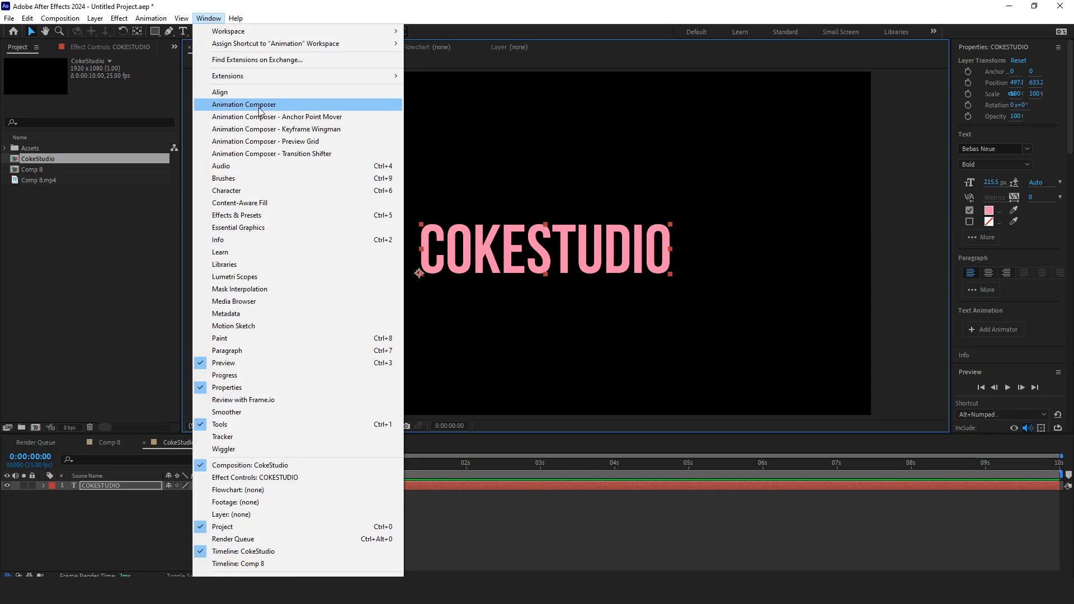
left_click(280, 92)
left_click(962, 86)
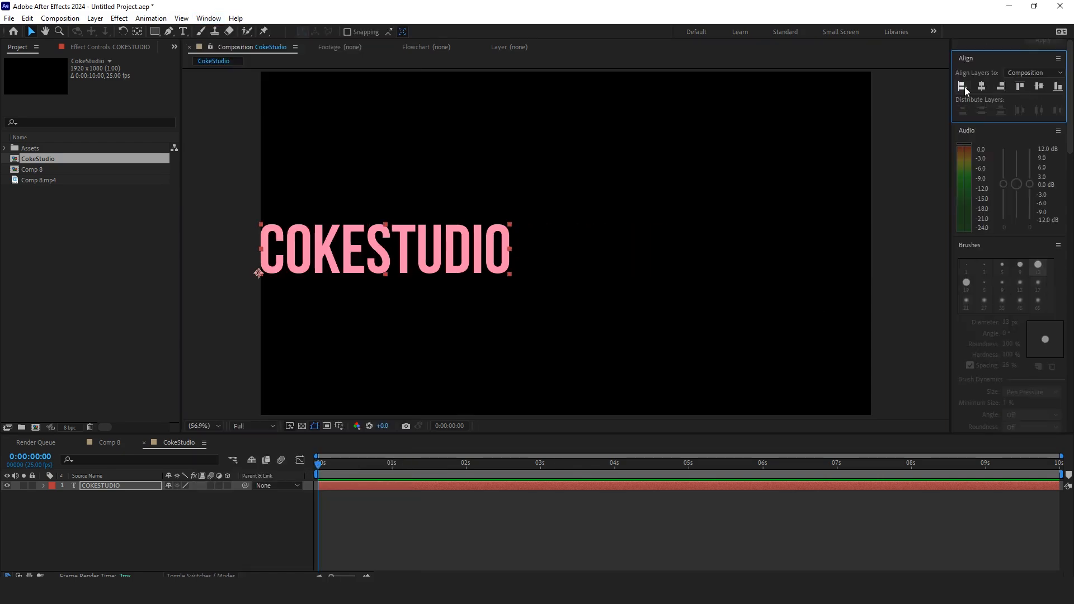
Step: Set the whole text's fill colour to white
double_click(474, 267)
left_click(991, 212)
left_click_drag(219, 408, 293, 415)
left_click(396, 275)
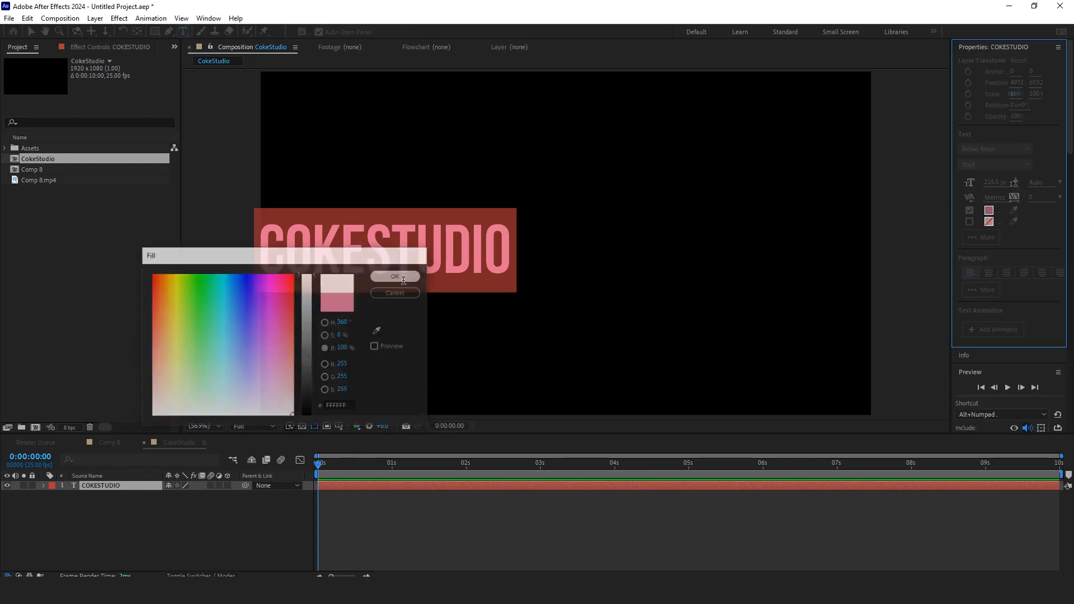
Step: Colour the word COKE red, FF1A1A
left_click_drag(368, 246, 249, 252)
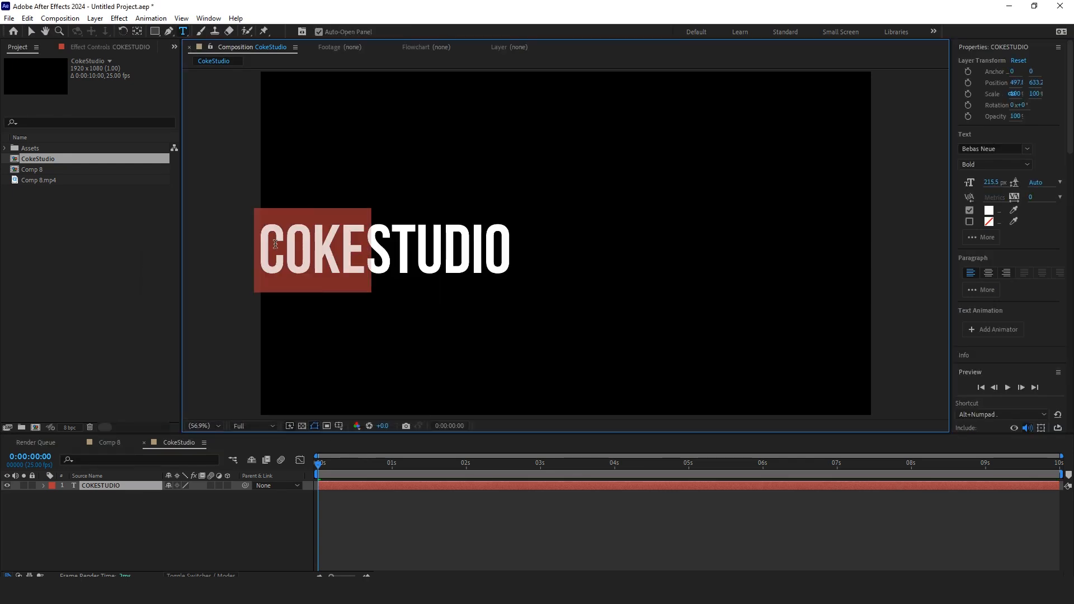
left_click(989, 211)
left_click_drag(184, 308, 134, 288)
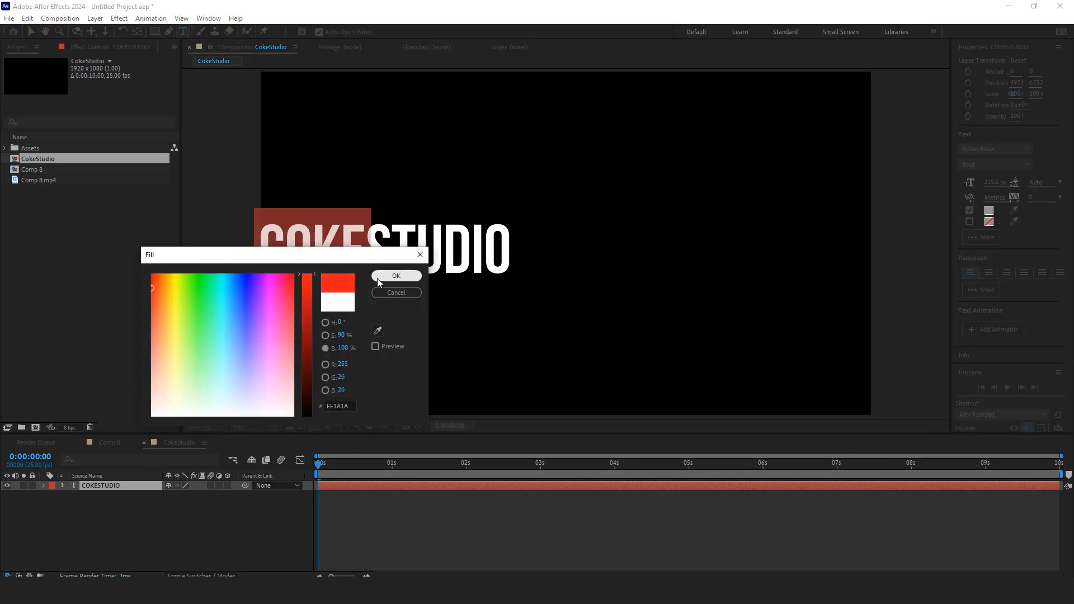
left_click(397, 276)
Step: Paste a second COKESTUDIO at the end of the text and append 2025
left_click_drag(509, 260, 254, 262)
key("ctrl+c")
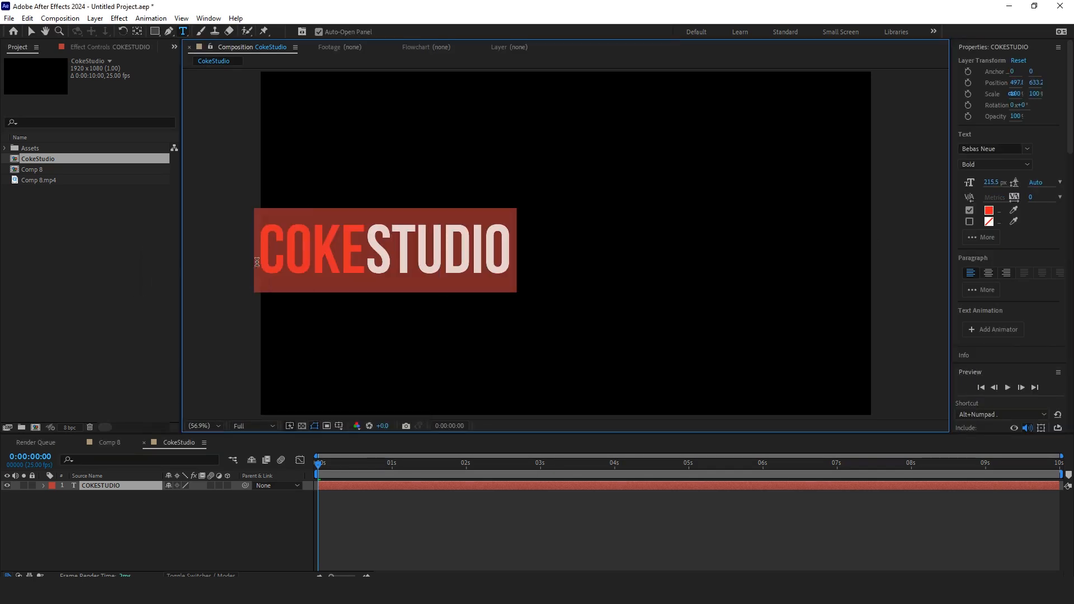
left_click(510, 255)
key("ctrl+v")
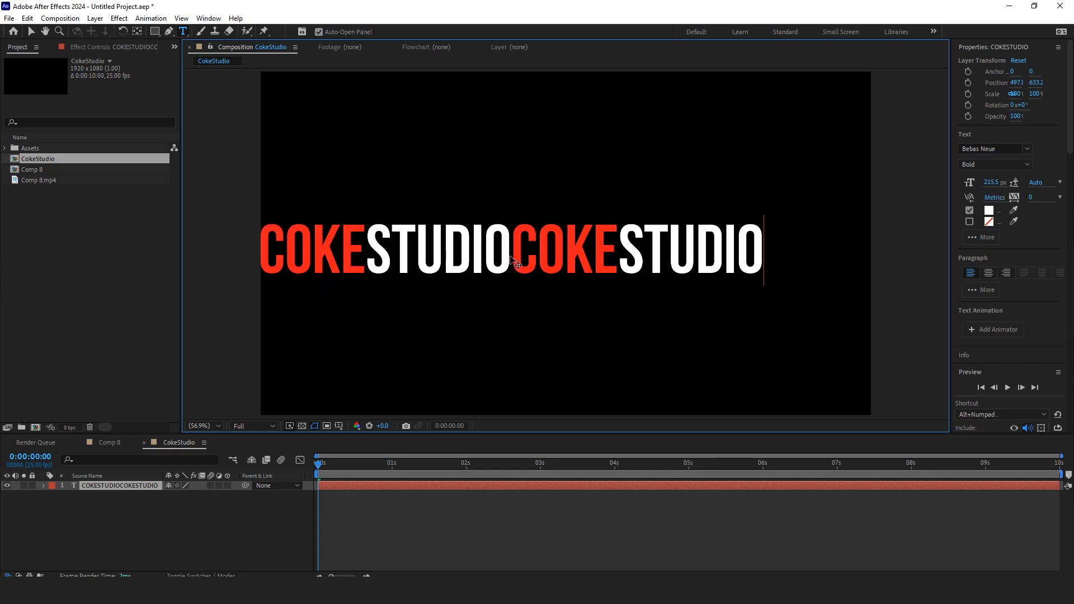
type("2025")
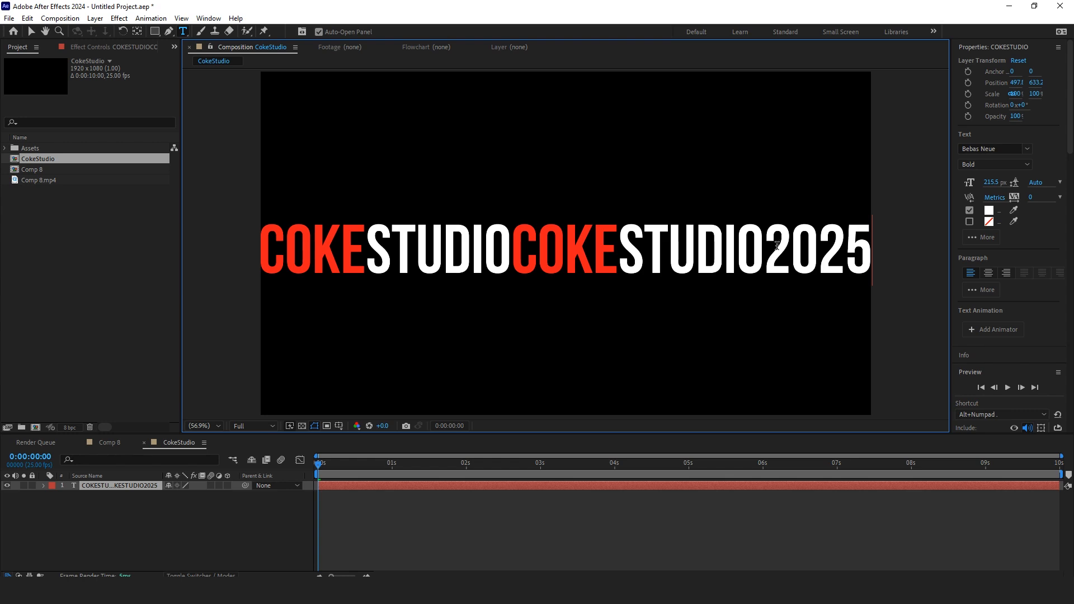
Step: Colour 2025 light purple, E29CFF, and leave text editing
left_click_drag(775, 244, 872, 253)
left_click(986, 211)
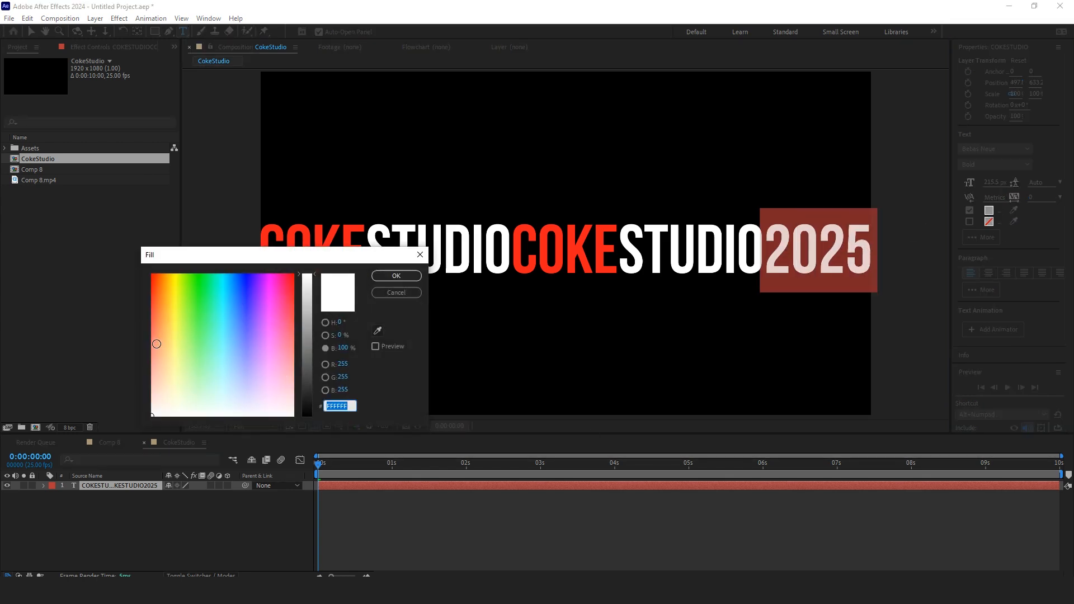
left_click_drag(271, 364, 263, 361)
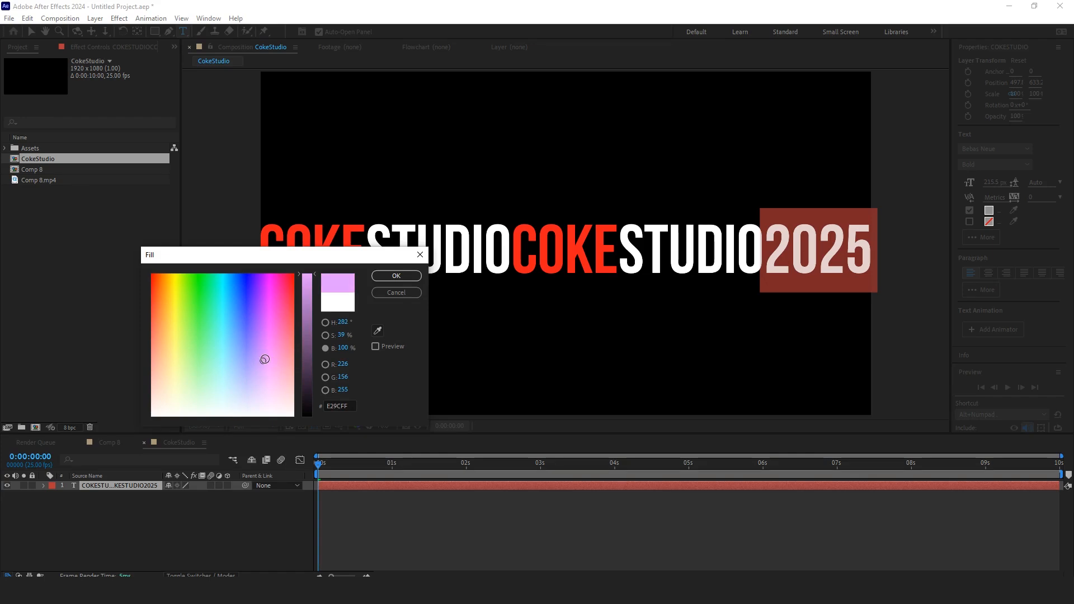
left_click(397, 276)
left_click(242, 523)
left_click(246, 524)
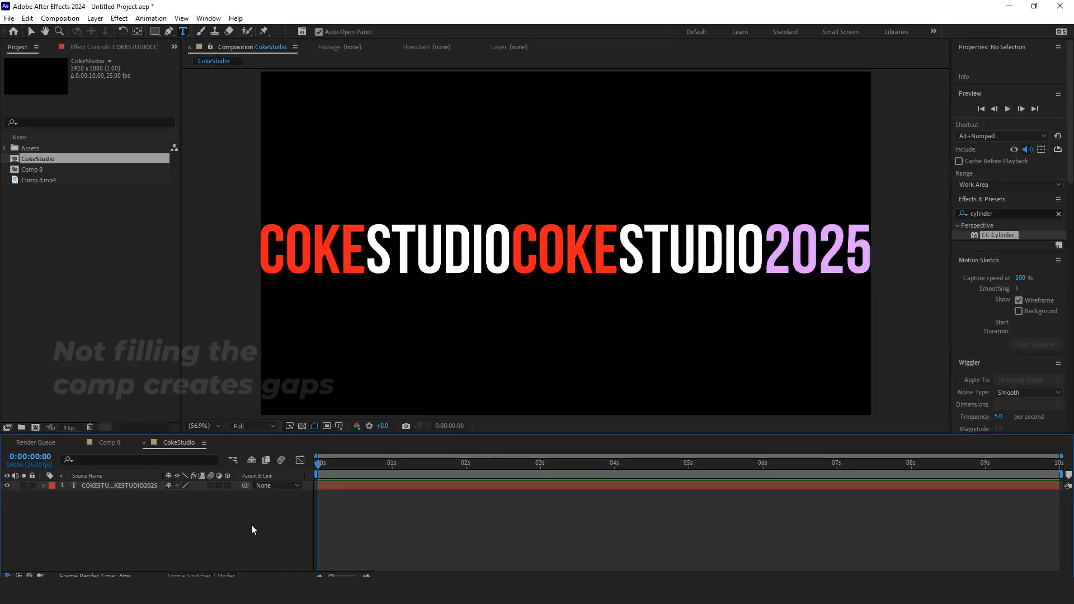
Step: Apply the CC Cylinder effect to the text layer
left_click(126, 487)
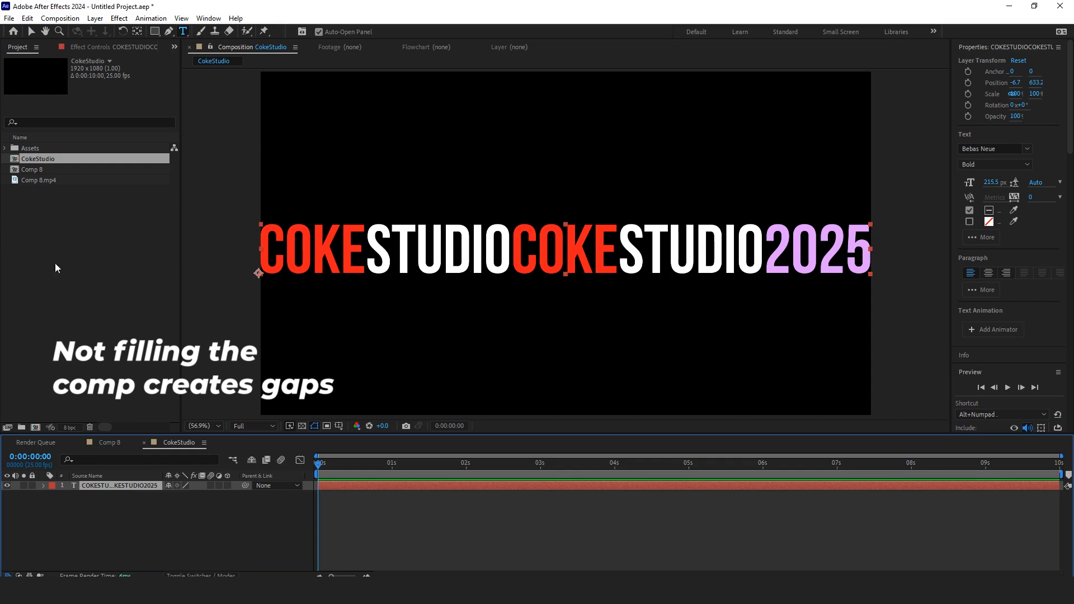
left_click(32, 32)
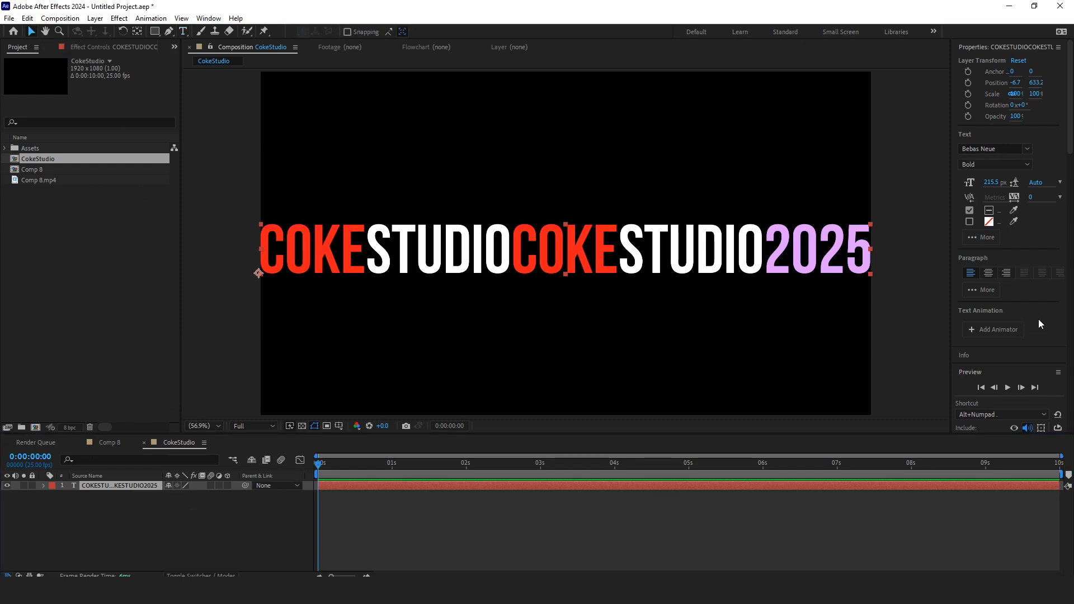
key("ctrl+5")
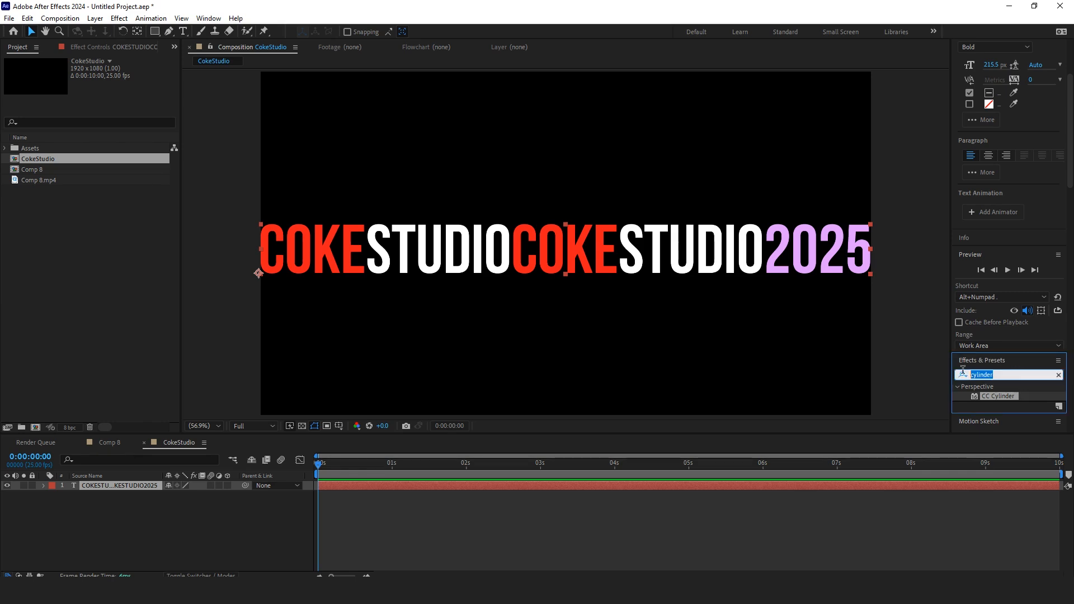
left_click(1018, 394)
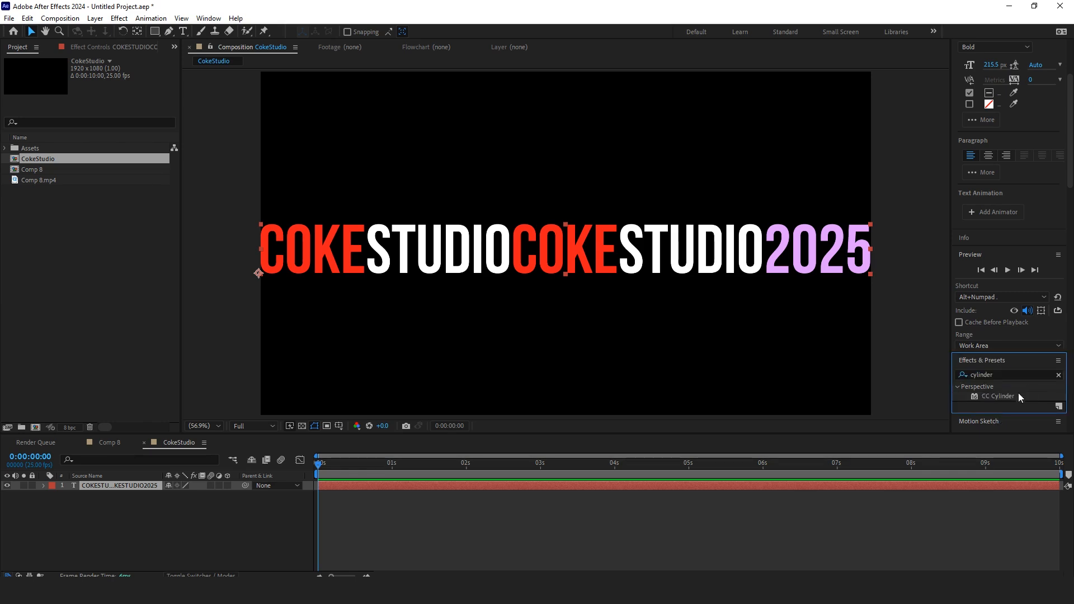
double_click(997, 395)
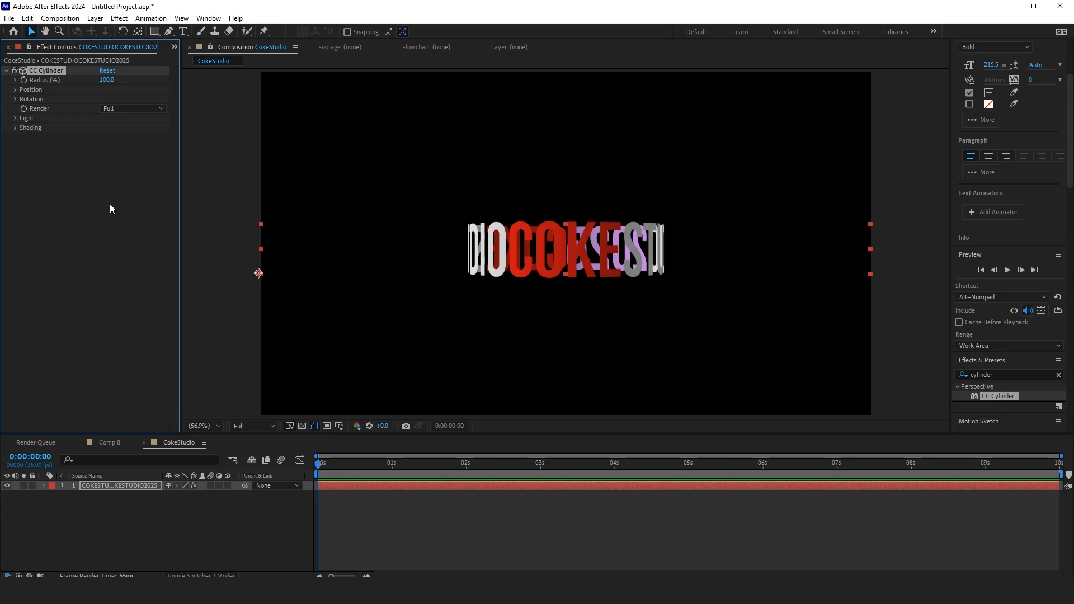
left_click(16, 80)
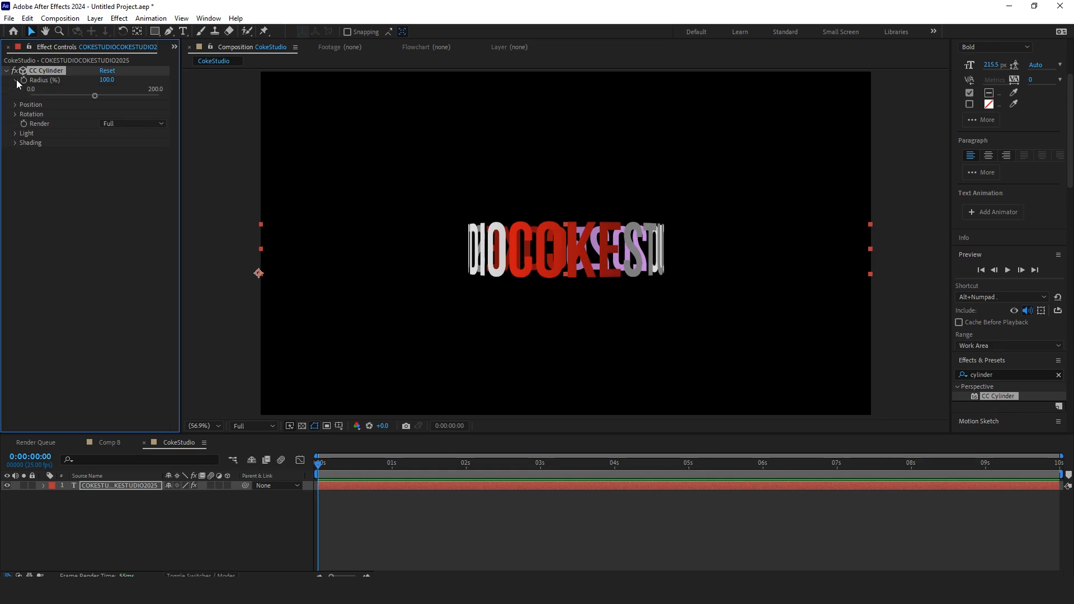
left_click_drag(95, 96, 95, 98)
key("ctrl+z")
left_click(15, 80)
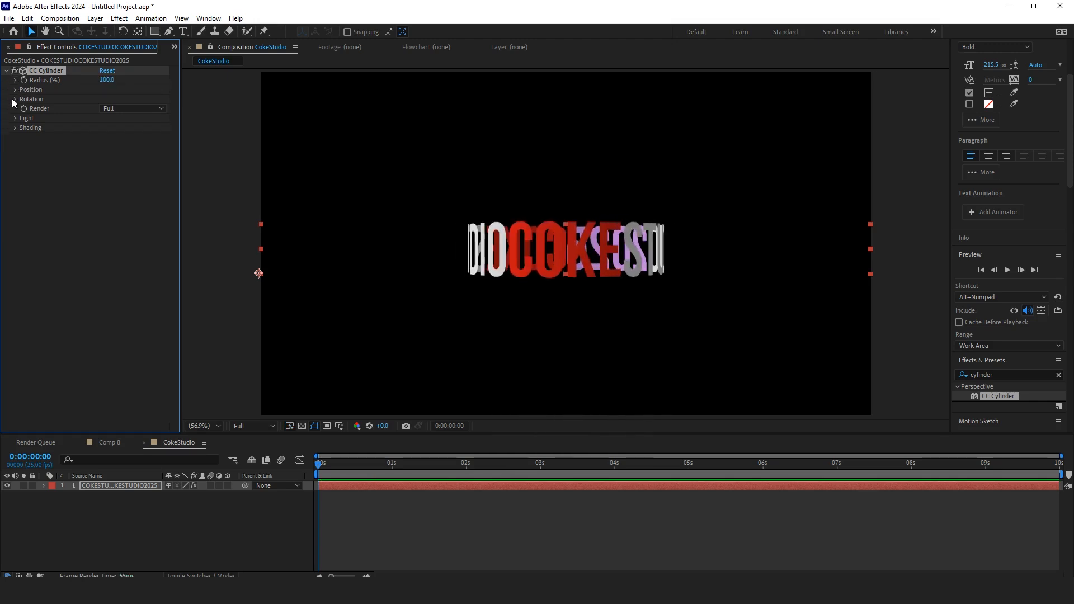
Step: Set the CC Cylinder shading Ambient to 100
left_click(15, 99)
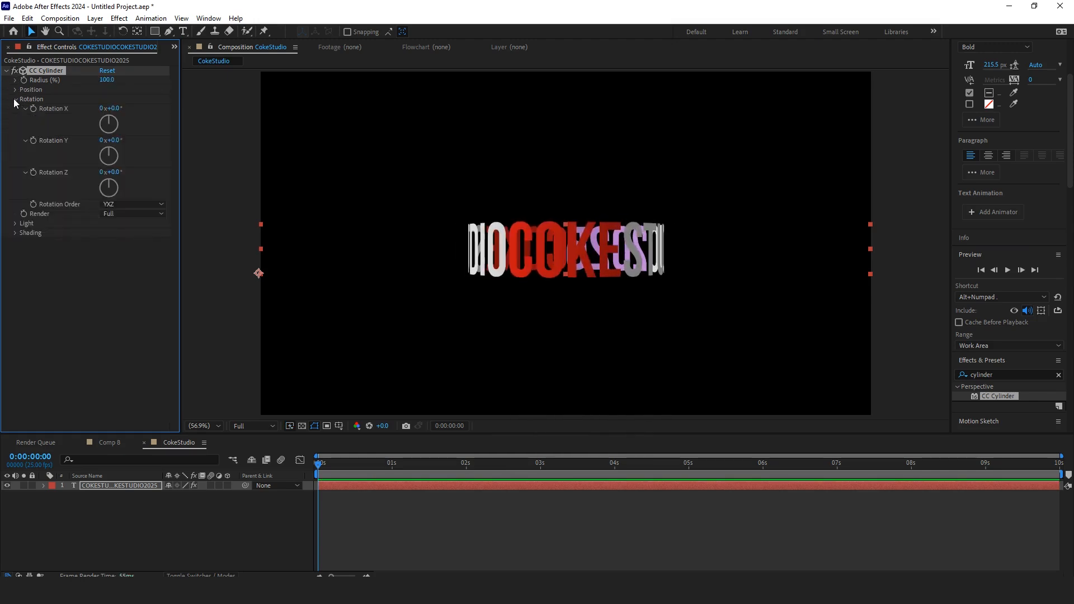
left_click(15, 233)
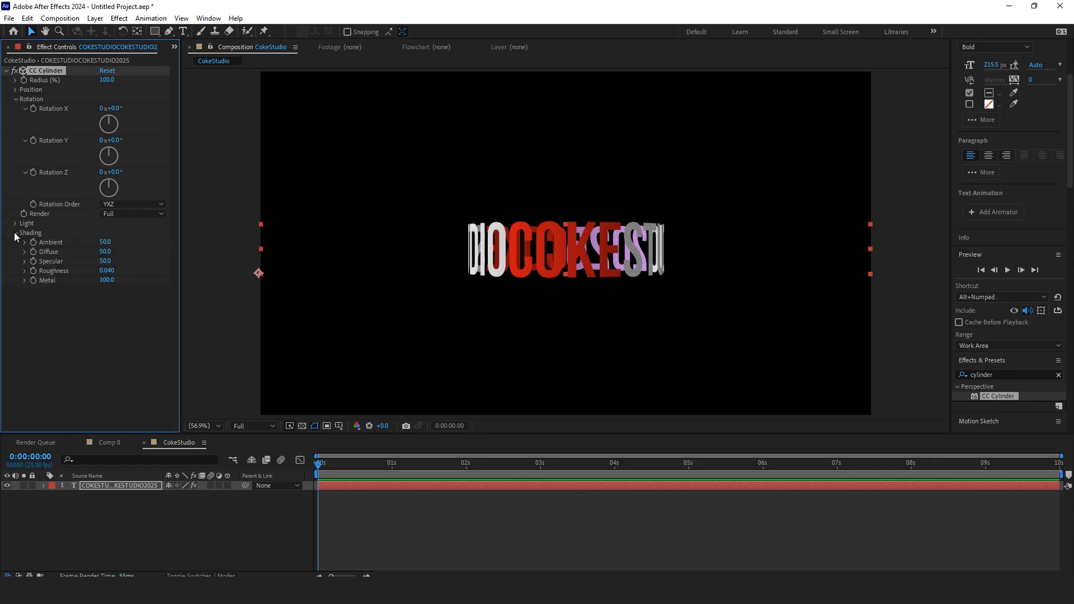
left_click(104, 242)
type("100")
key("Return")
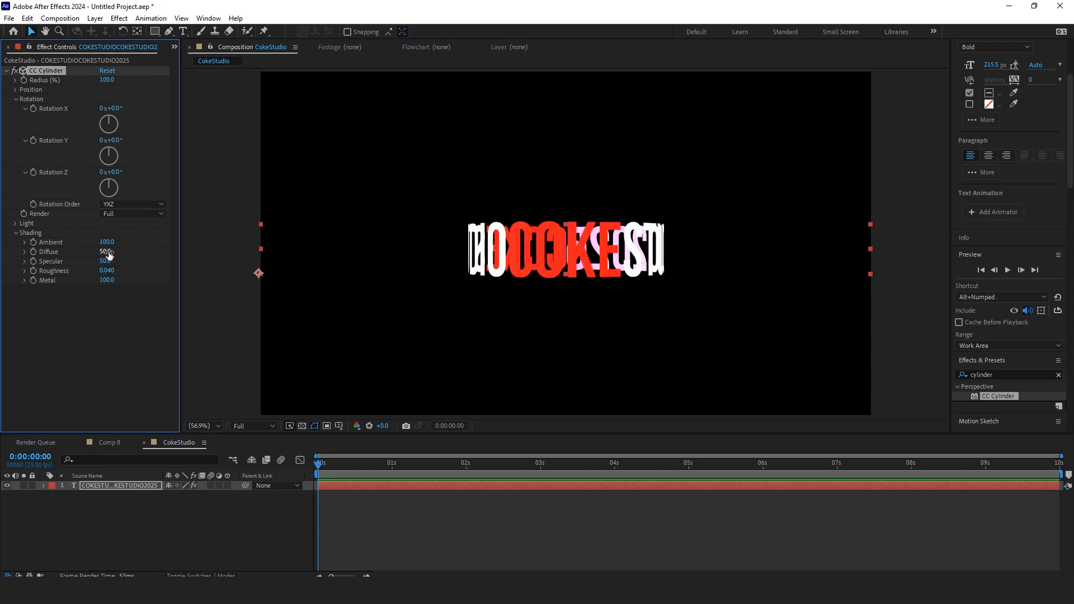
Step: At 1 second, set CC Cylinder Rotation X to 90°
left_click(72, 351)
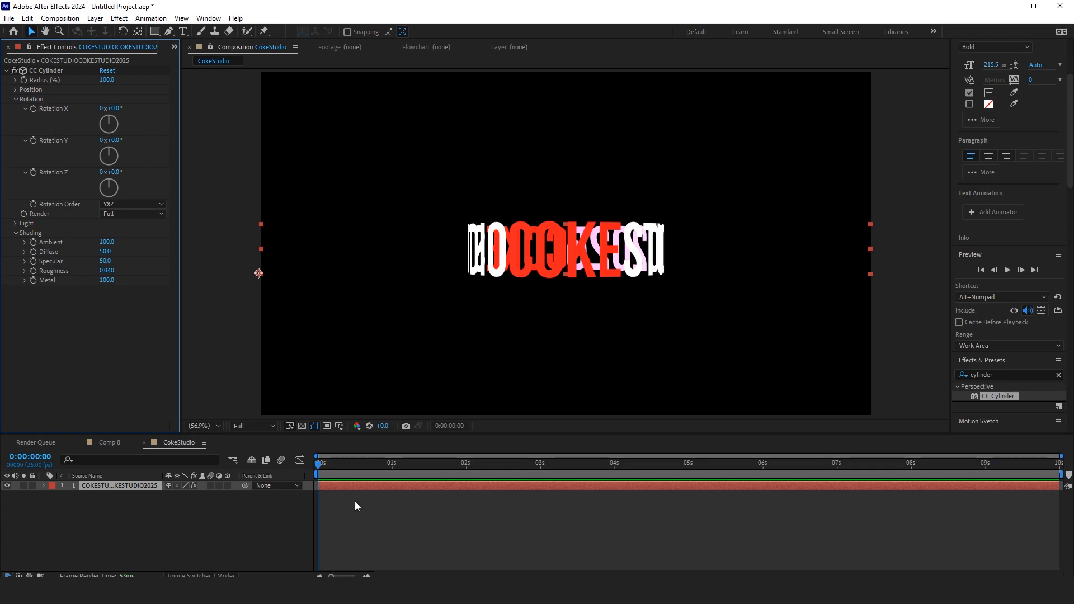
left_click_drag(324, 472, 392, 491)
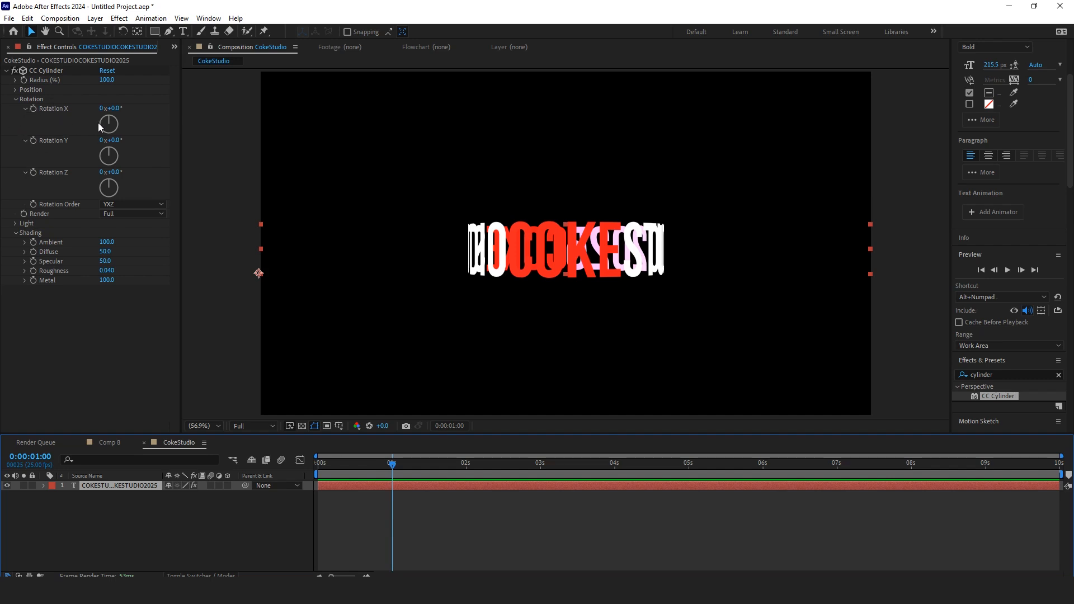
left_click_drag(109, 108, 117, 109)
left_click(116, 108)
type("90")
key("Return")
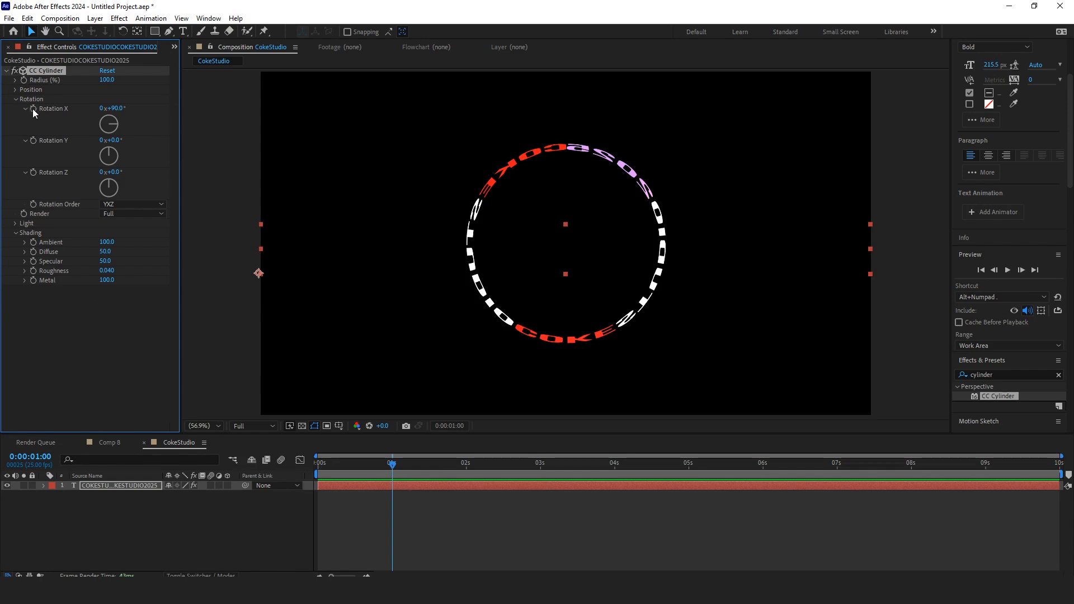
Step: Reveal the layer's keyframes and add a Rotation Z keyframe at 1 second
key("shift+Page_Down")
key("shift+Page_Down")
key("shift+Page_Down")
key("shift+Page_Up")
key("shift+Page_Up")
key("u")
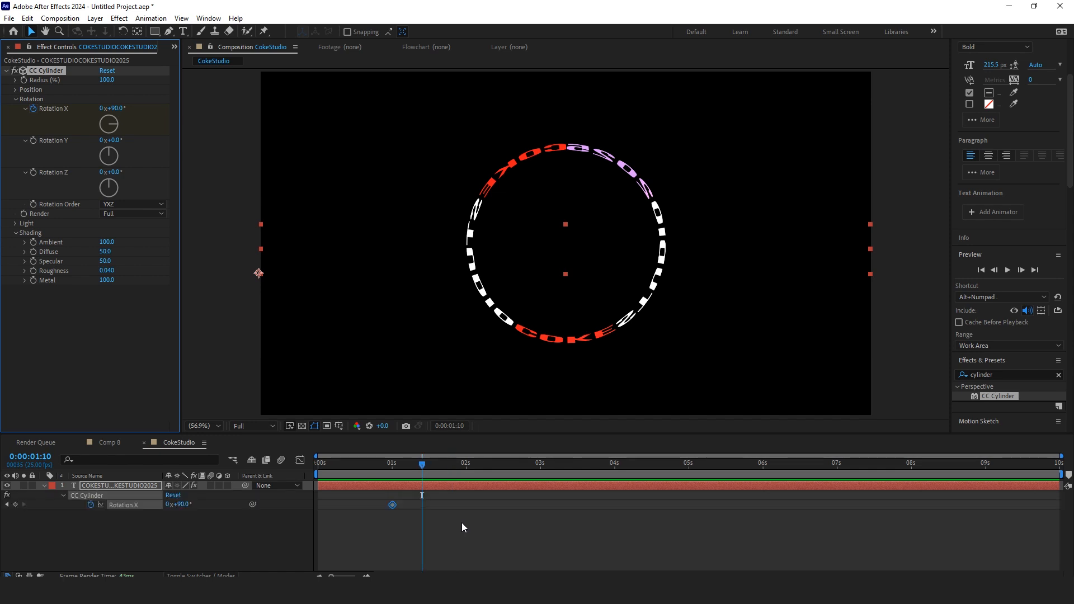
key("shift+Page_Up")
left_click(33, 172)
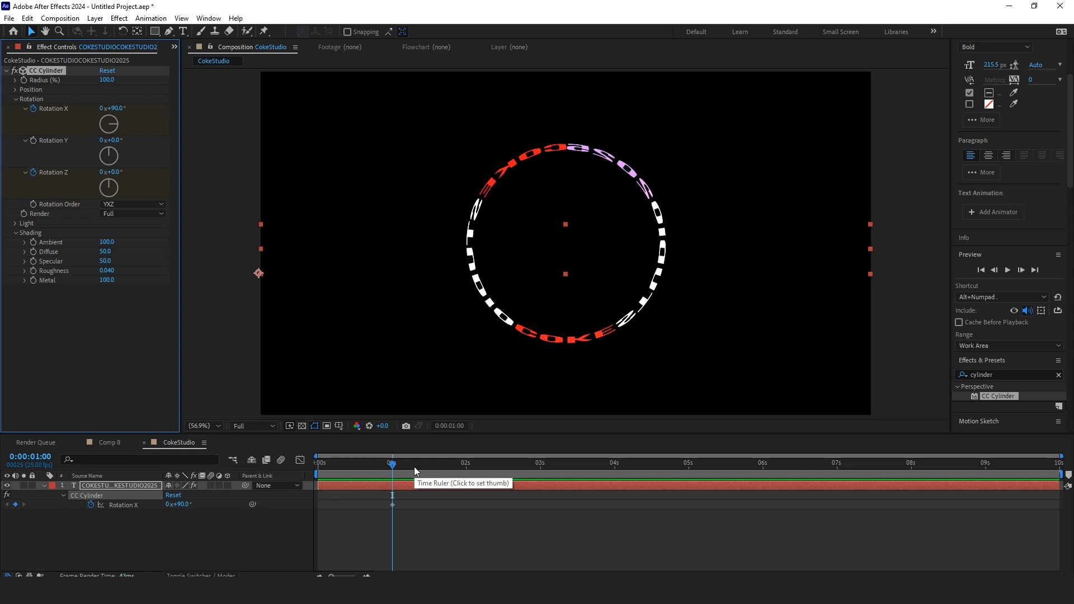
Step: At 2:05, set Rotation X to 17° and Rotation Z to -15°
key("space")
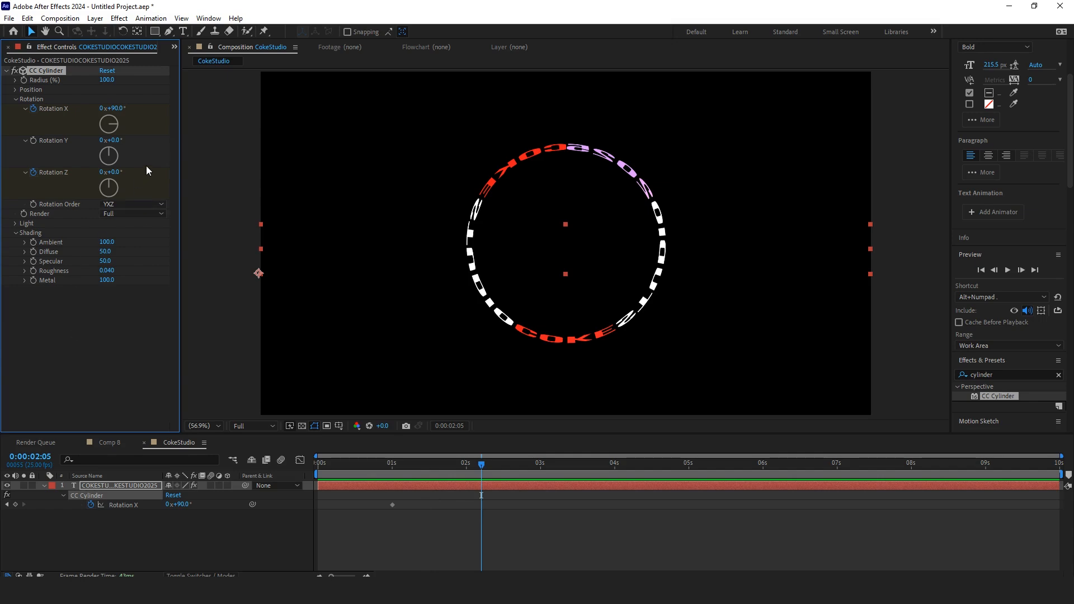
left_click_drag(117, 114, 68, 109)
left_click_drag(116, 173, 108, 172)
left_click_drag(114, 108, 120, 108)
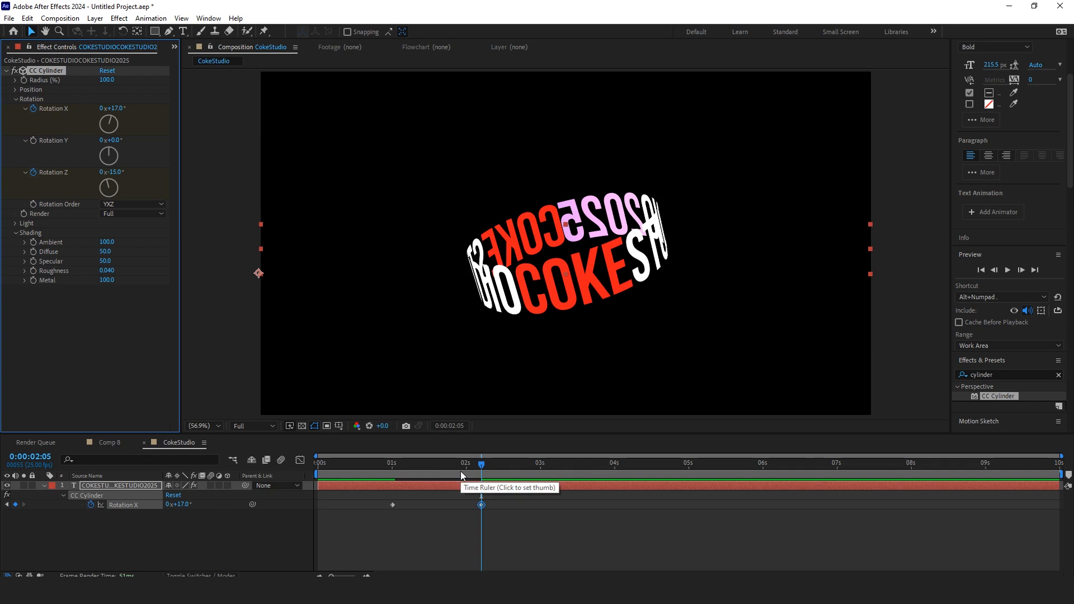
Step: Select the text layer's rotation keyframes and apply Easy Ease to them
key("u")
key("u")
left_click_drag(469, 472, 387, 480)
scroll(413, 504, "down", 1)
left_click_drag(506, 532, 371, 509)
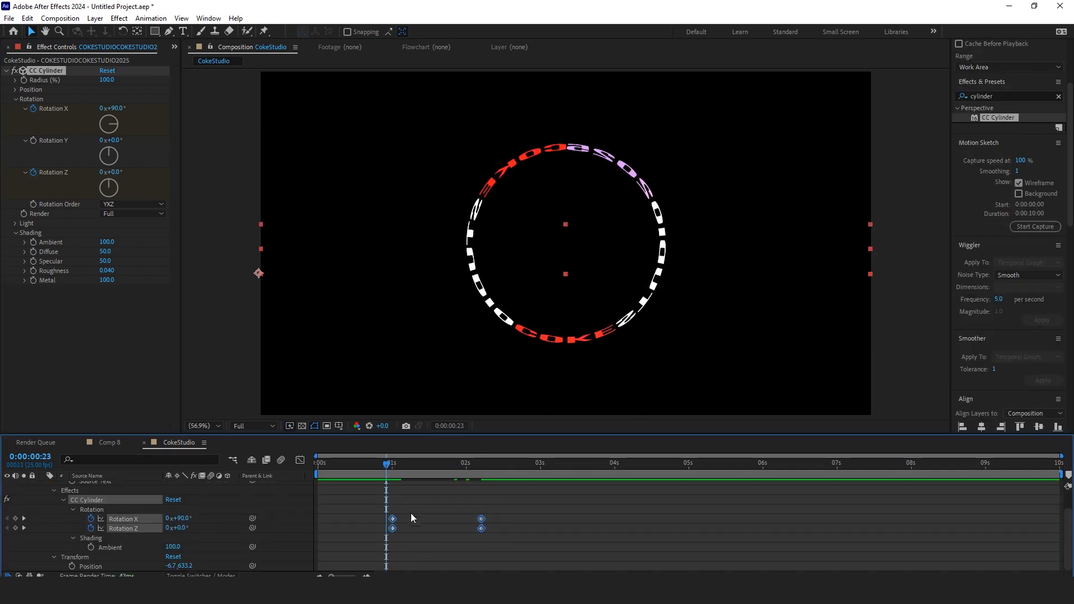
right_click(477, 518)
mouse_move(555, 515)
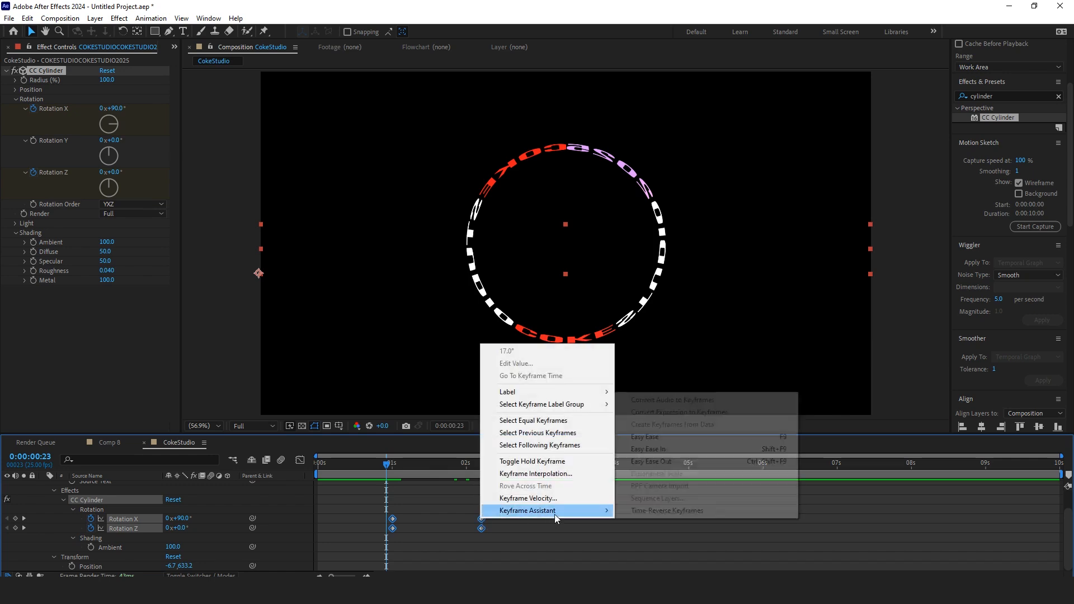
left_click(645, 437)
Step: In the Graph Editor, pull the keyframe influence handles to make a sharper speed curve for the rotation
left_click(301, 460)
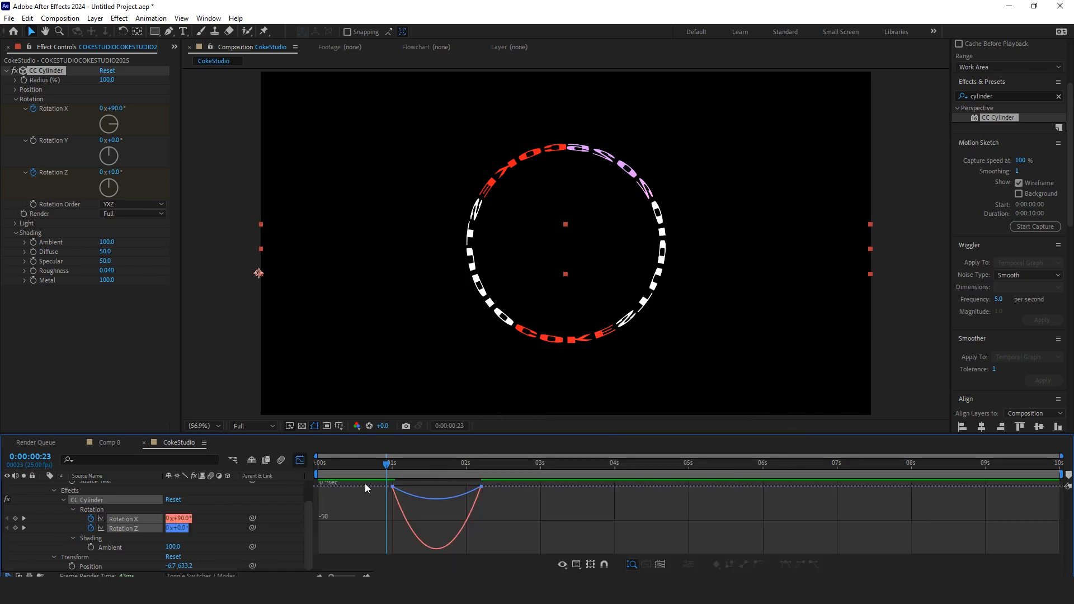
left_click(472, 491)
left_click_drag(466, 488, 414, 486)
left_click(578, 565)
left_click(576, 565)
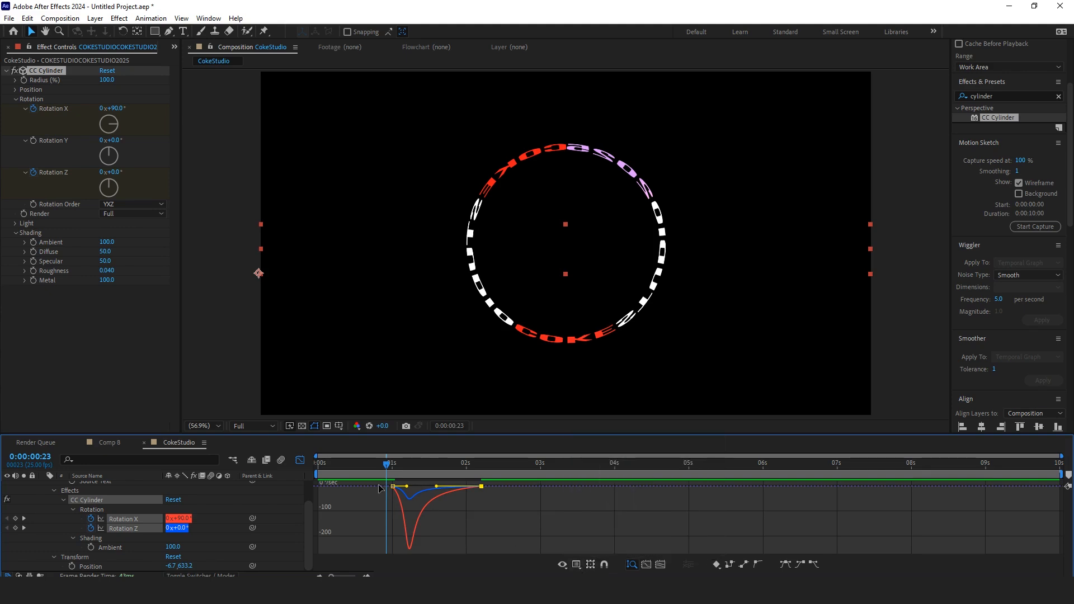
left_click(300, 460)
Step: Play and scrub through the timeline to preview the eased cylinder rotation
left_click(383, 464)
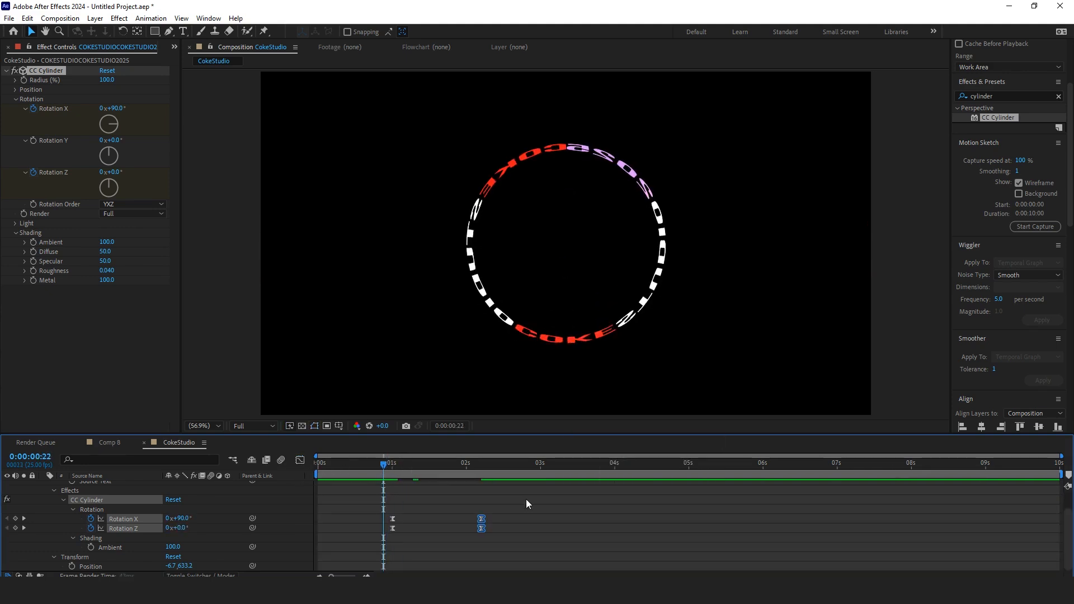
key("space")
left_click(455, 469)
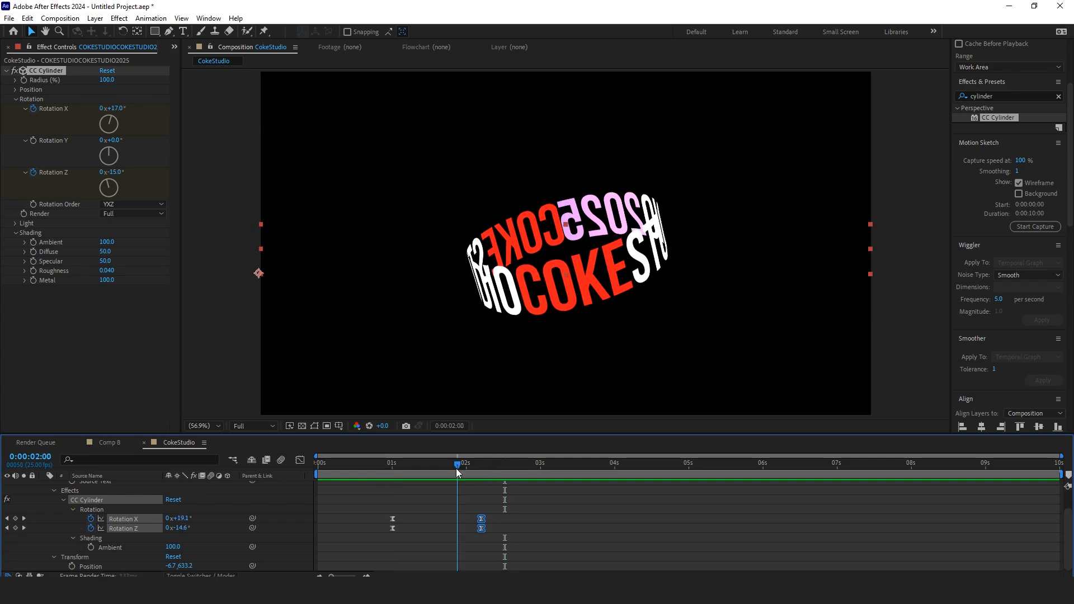
left_click_drag(455, 468, 381, 479)
key("space")
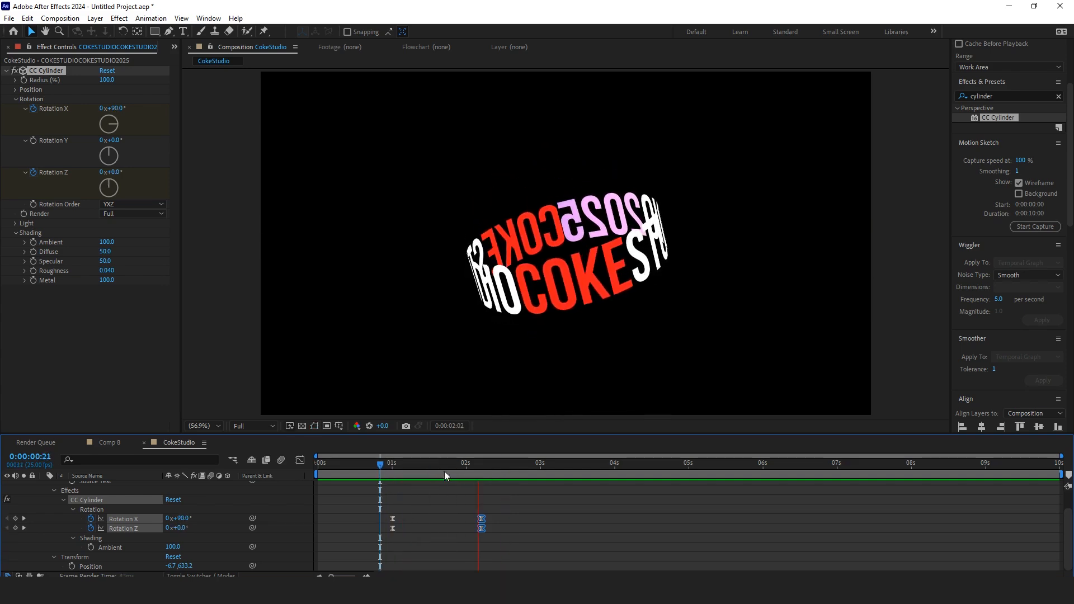
left_click_drag(561, 472, 398, 468)
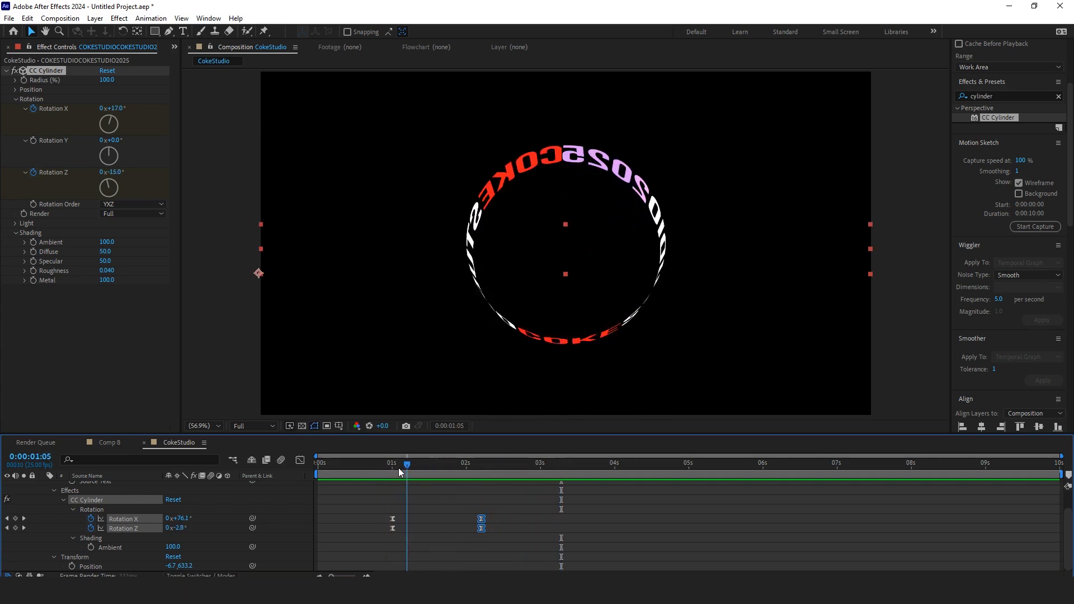
Step: Add a time*70 expression to CC Cylinder Rotation Y and preview the continuous spin
scroll(58, 527, "up", 2)
left_click(59, 524)
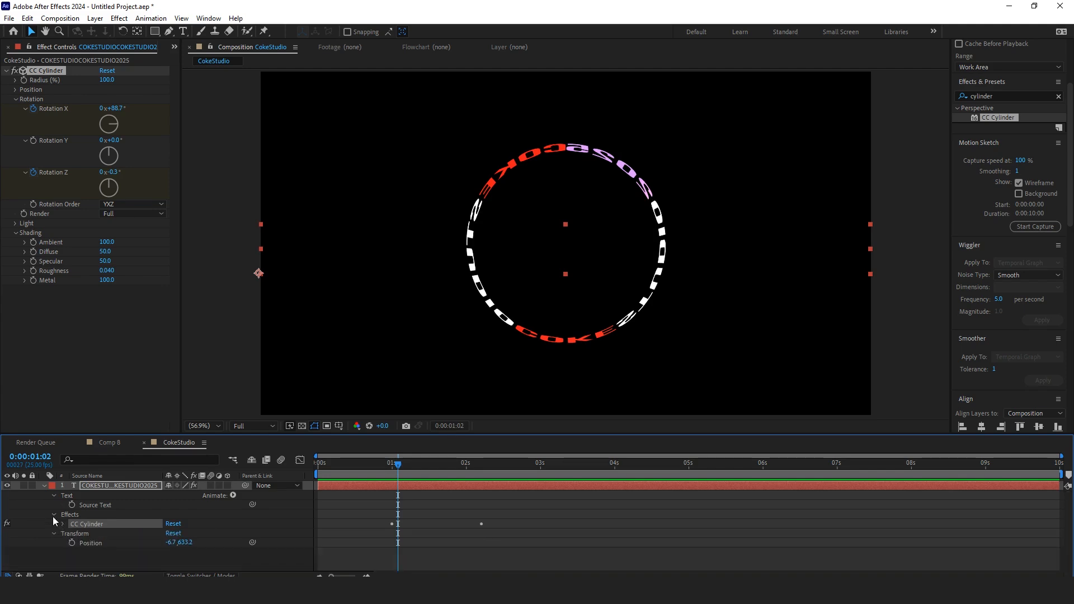
left_click(54, 515)
left_click(75, 548)
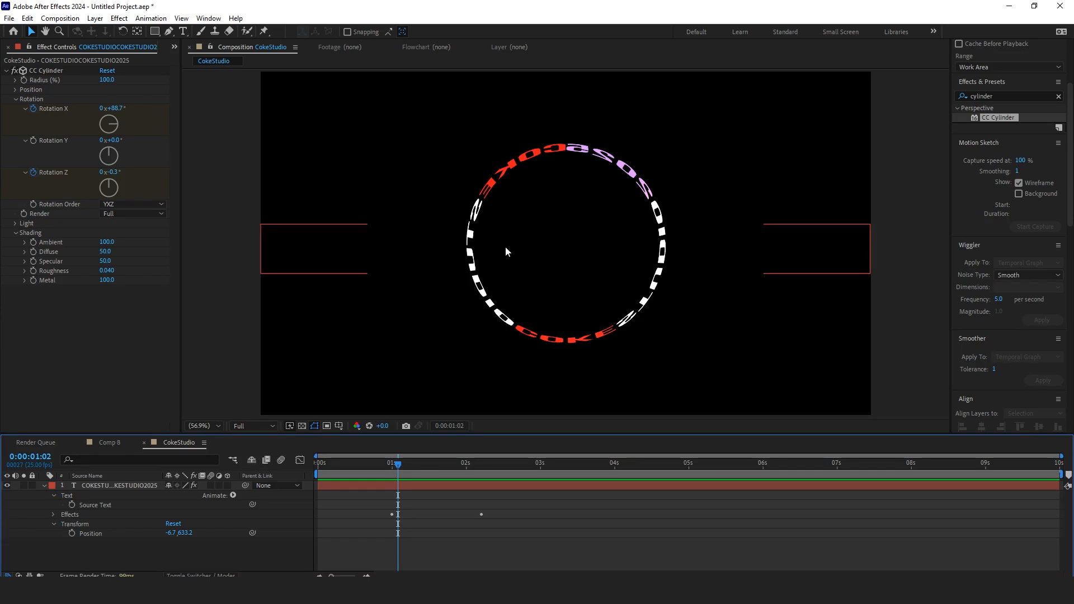
left_click(33, 141, "alt")
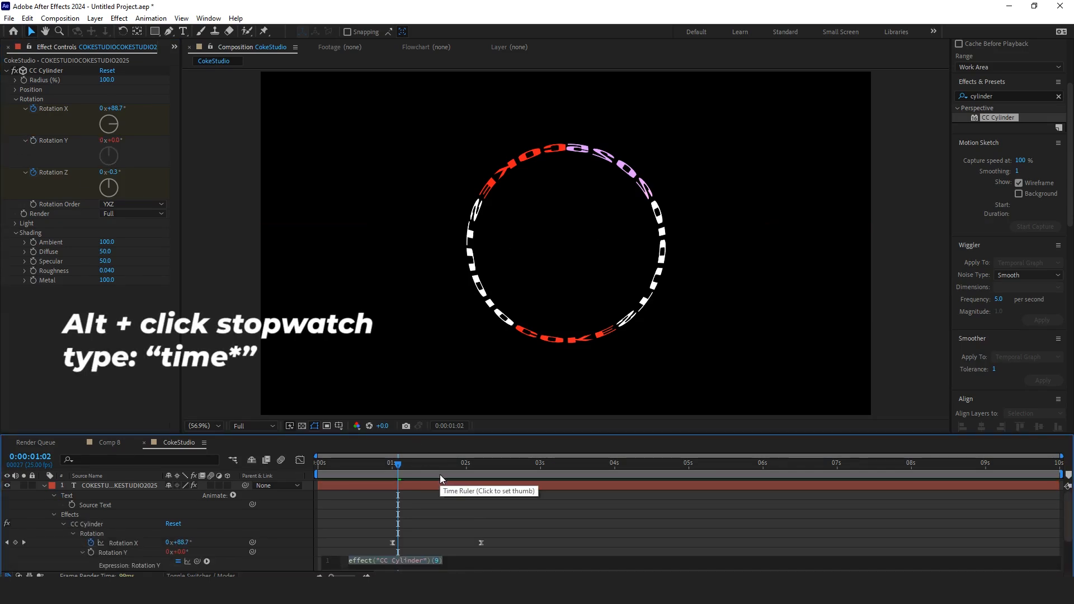
type("time*")
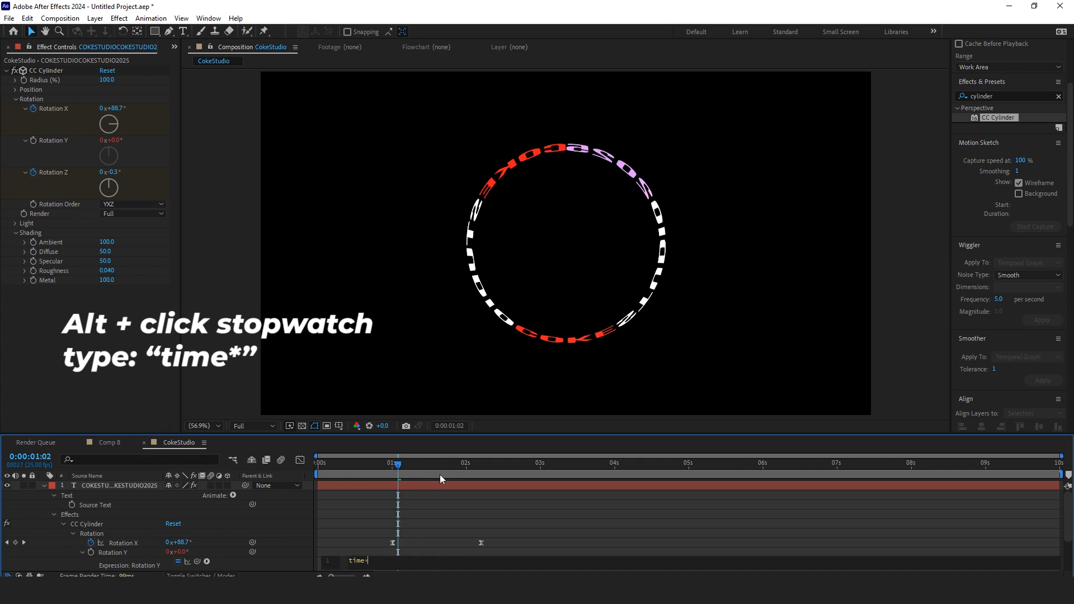
type("70")
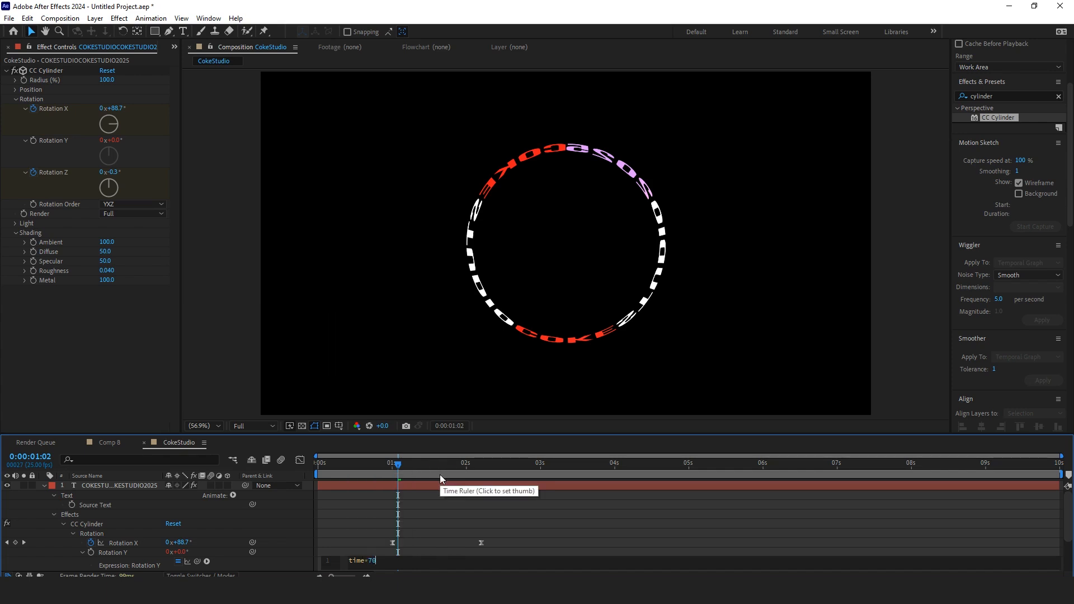
left_click_drag(386, 477, 311, 474)
key("space")
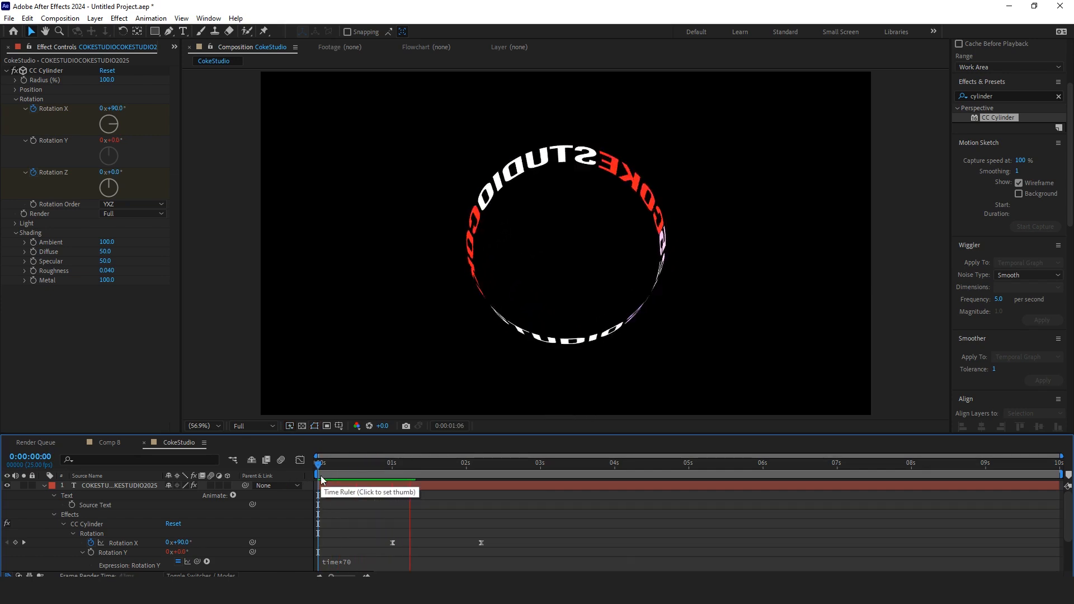
Step: Change the Rotation Y expression to time*45
left_click(363, 560)
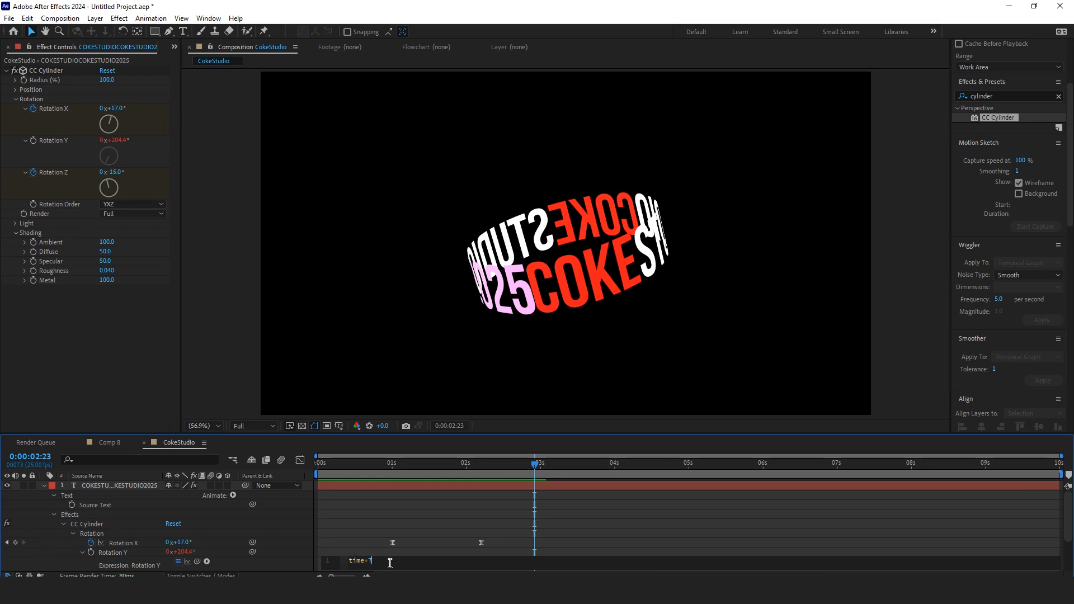
type("45")
left_click(354, 533)
Step: Play and scrub the timeline from the start to preview the spinning text
left_click_drag(365, 470, 306, 469)
key("space")
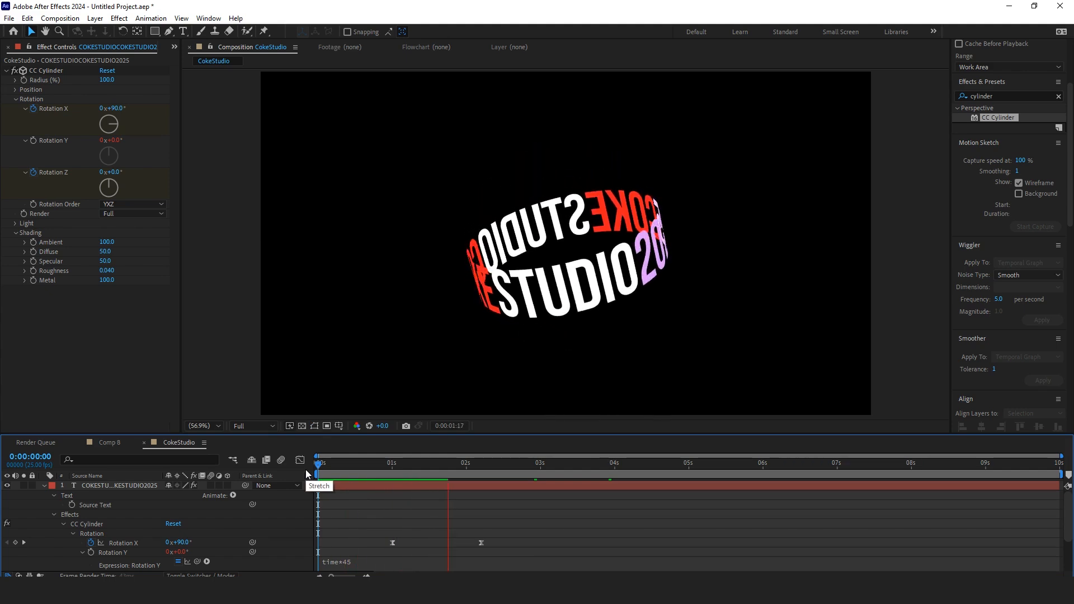
key("space")
left_click_drag(410, 467, 313, 483)
key("space")
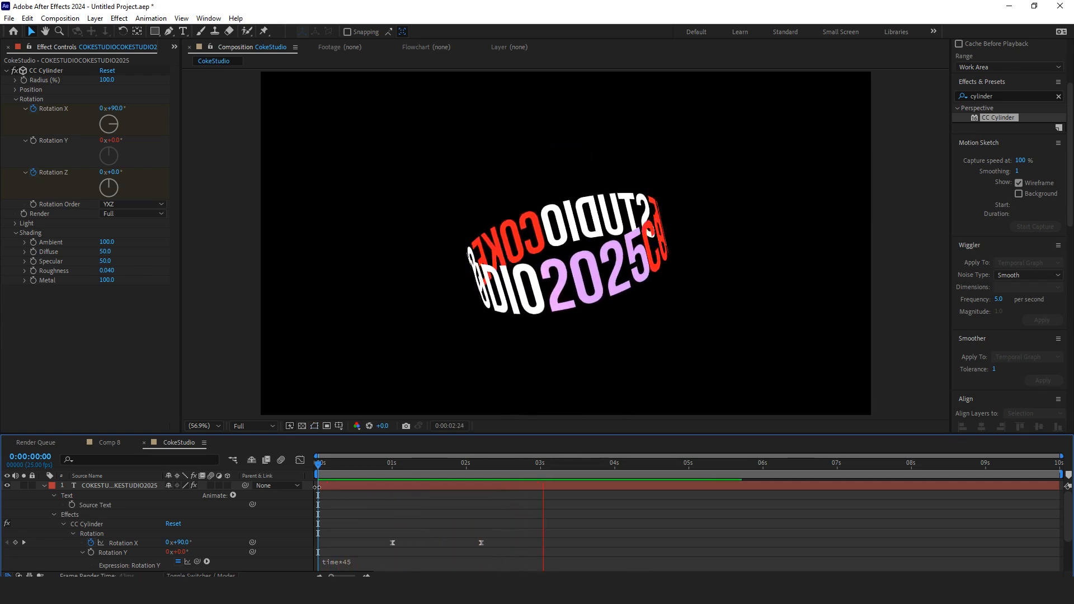
left_click(540, 475)
left_click_drag(541, 475, 330, 491)
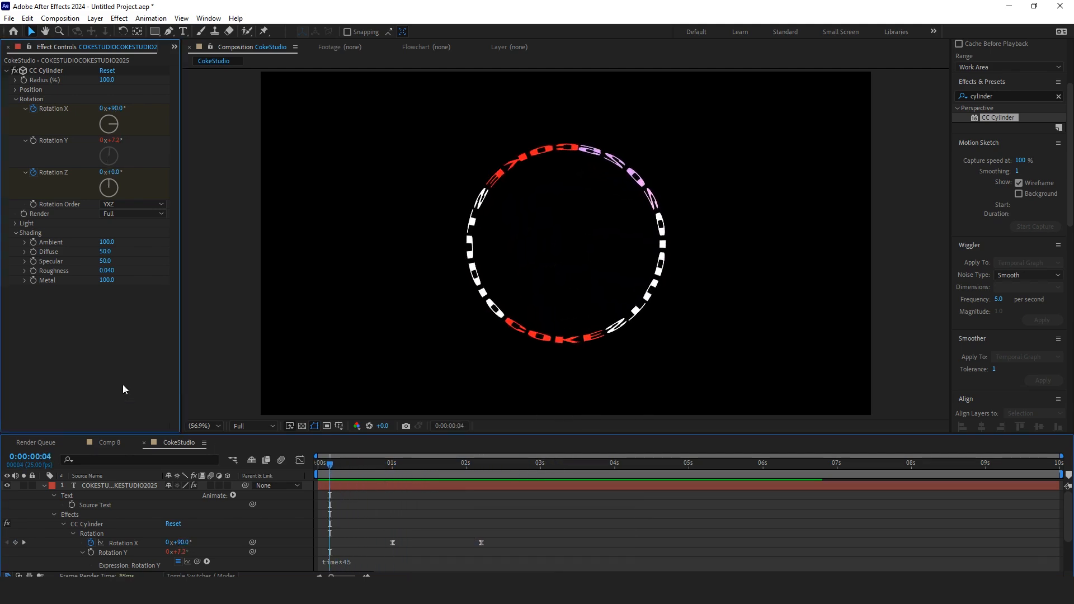
Step: Open the Project panel and preview the splash image and CS_logo-01.png in the Assets folder
left_click(174, 47)
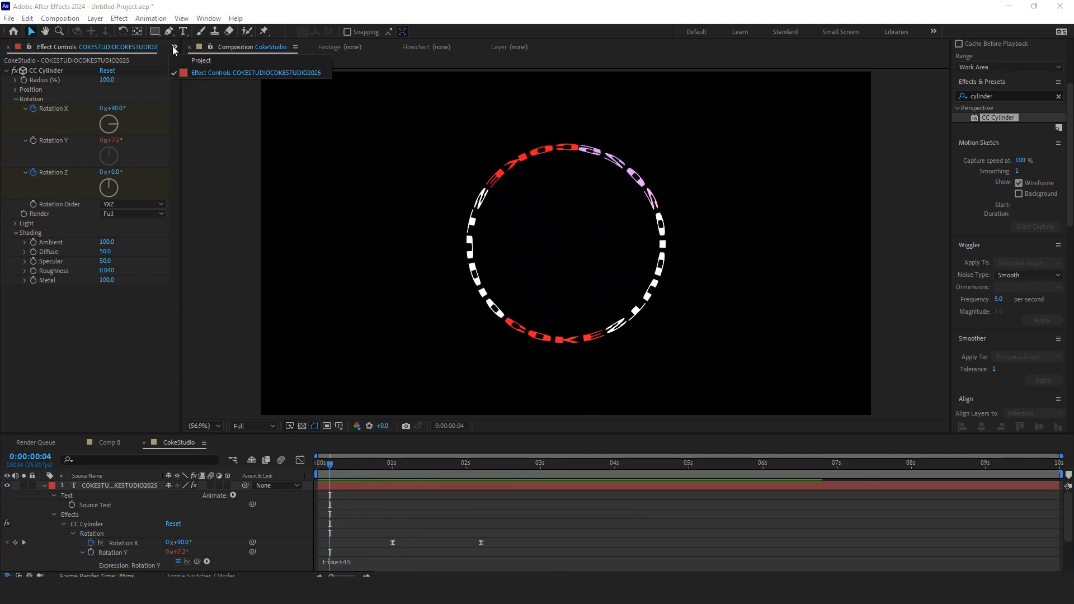
left_click(203, 66)
left_click(75, 244)
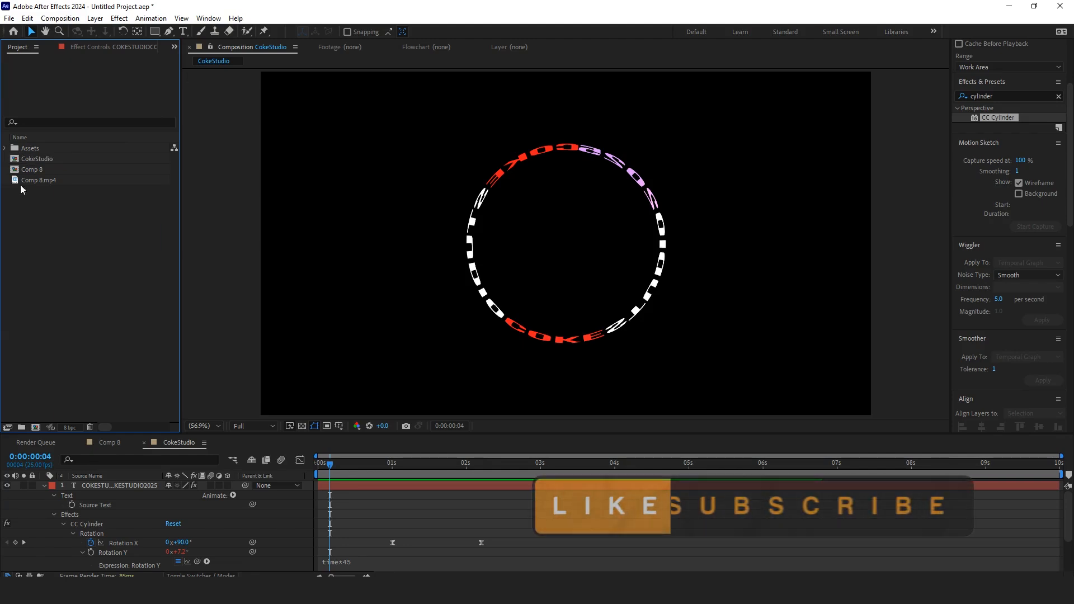
left_click(6, 148)
left_click(43, 486)
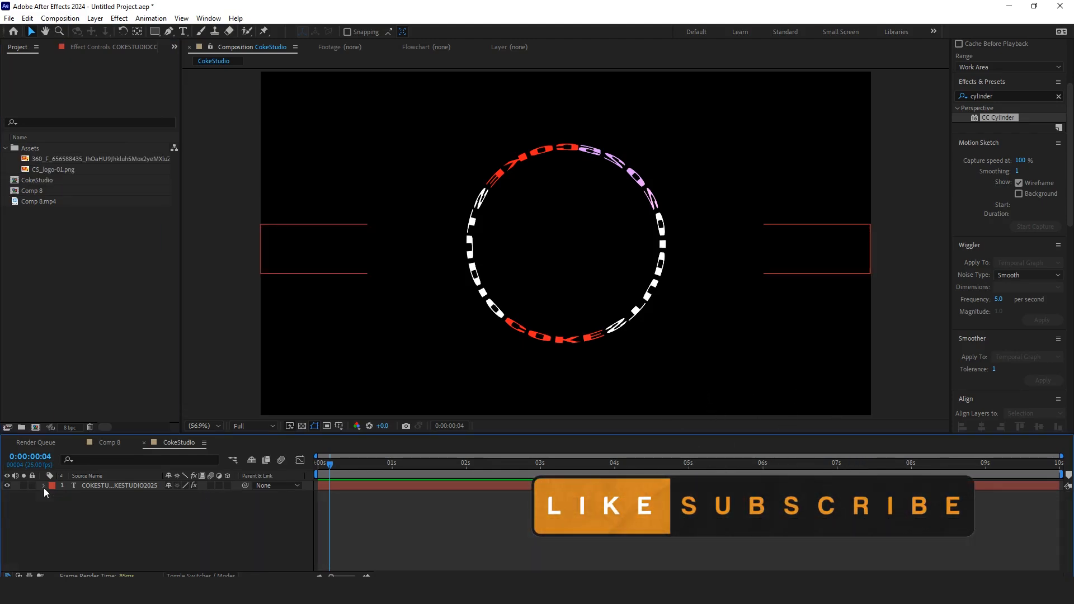
left_click(140, 485)
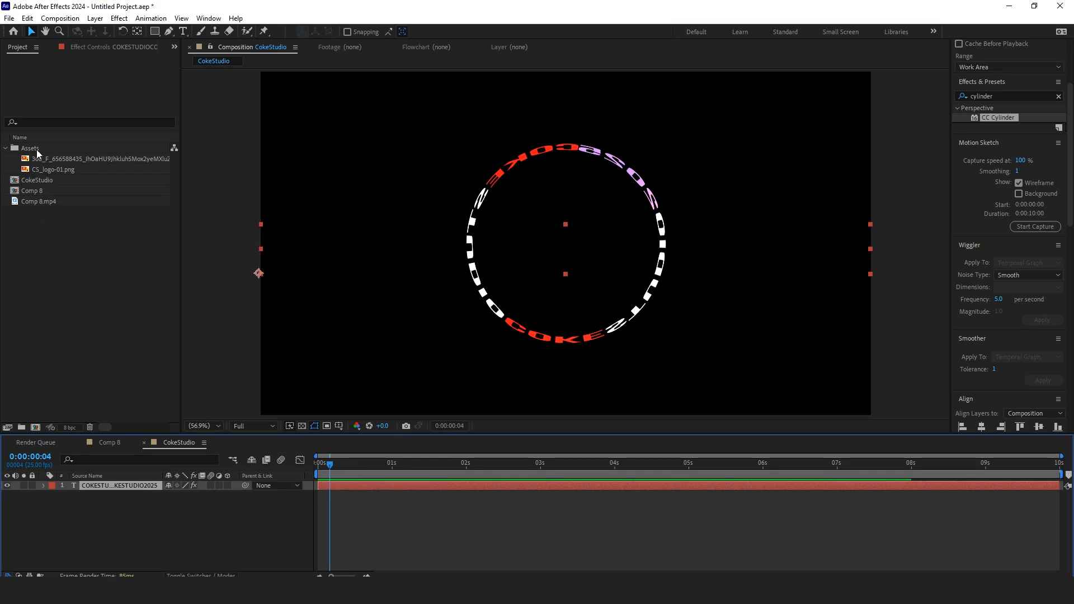
double_click(62, 161)
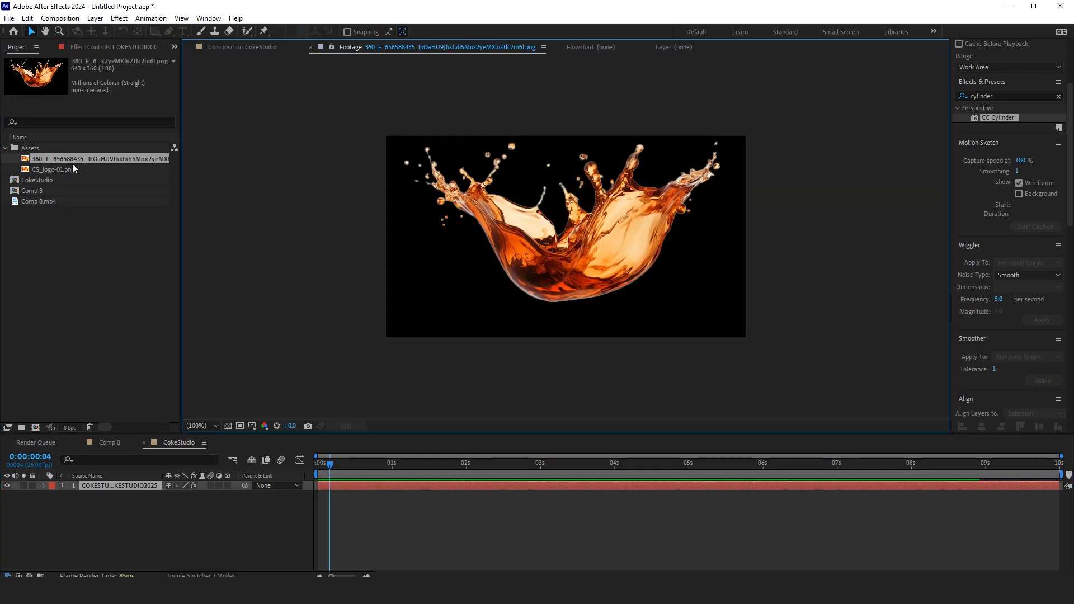
left_click(251, 50)
double_click(68, 168)
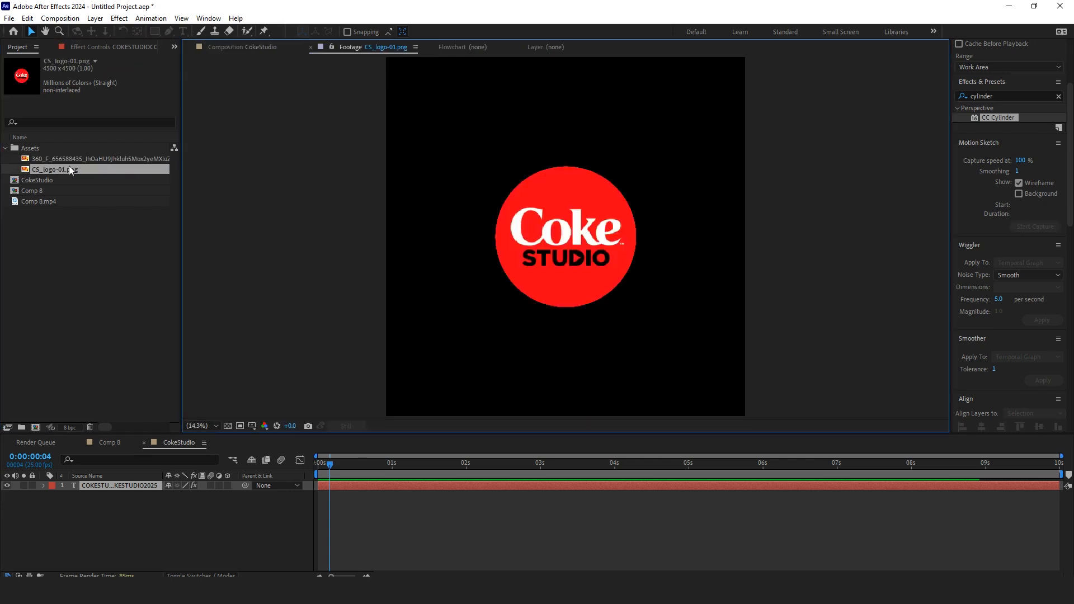
left_click(246, 48)
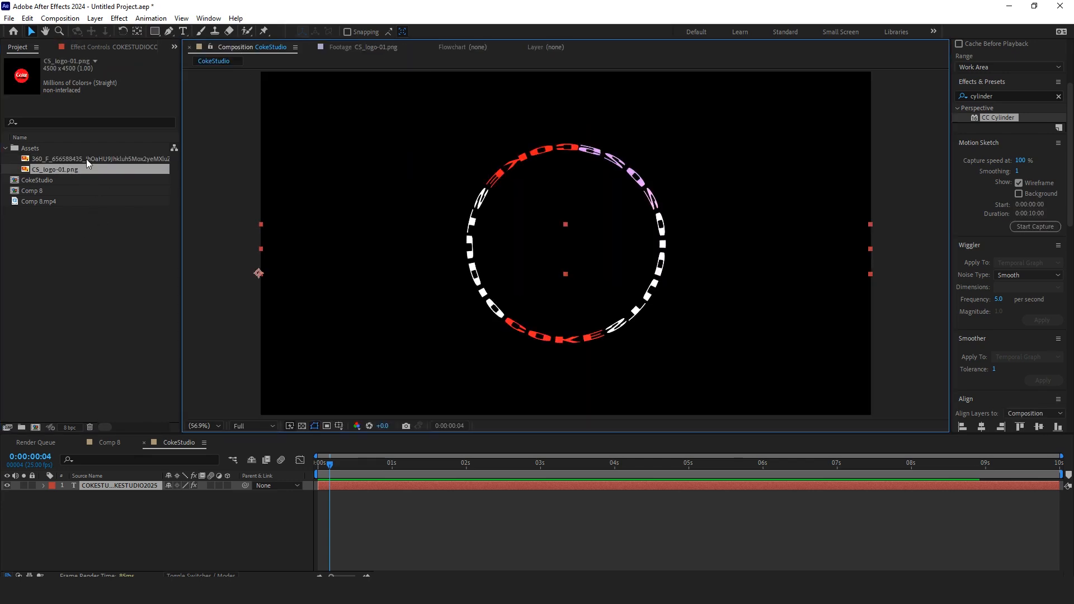
Step: Add CS_logo-01.png to the composition above the text layer and scale it to 36%
left_click_drag(102, 172, 110, 483)
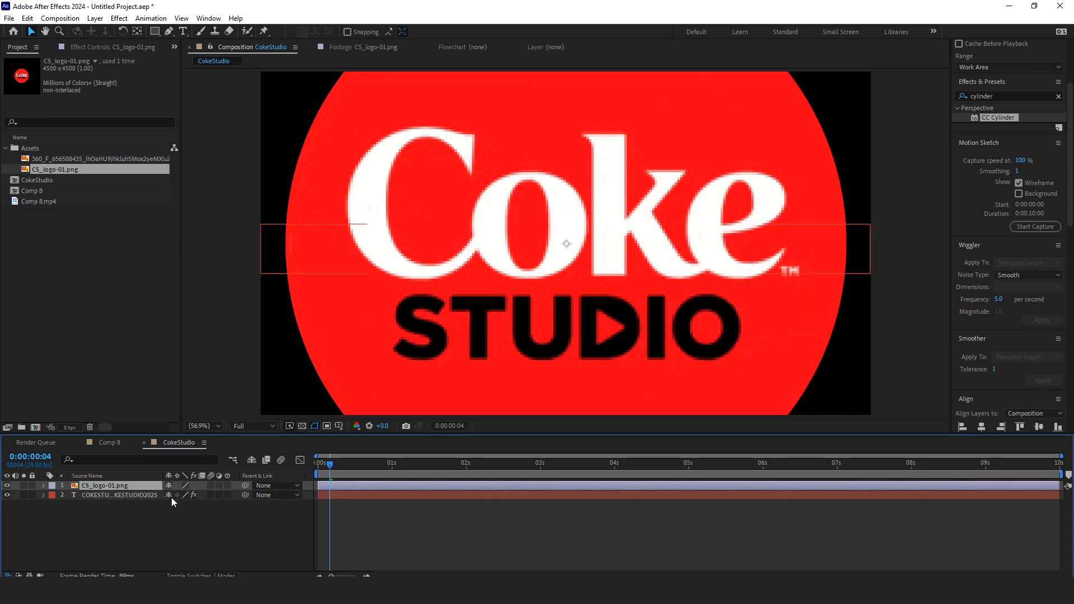
key("s")
left_click_drag(176, 496, 150, 499)
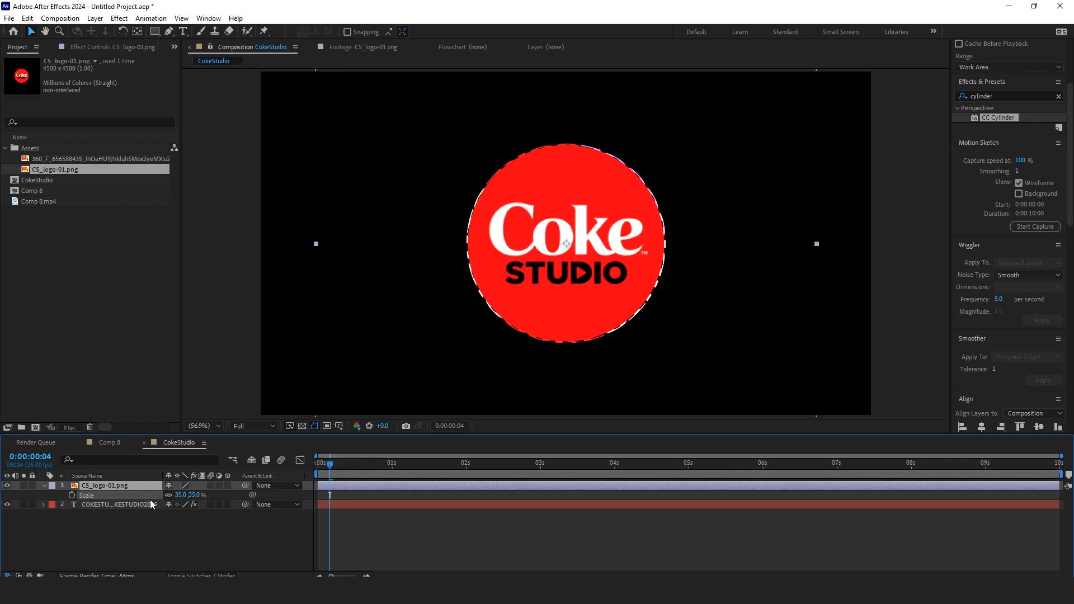
left_click(181, 495)
type("36")
key("Return")
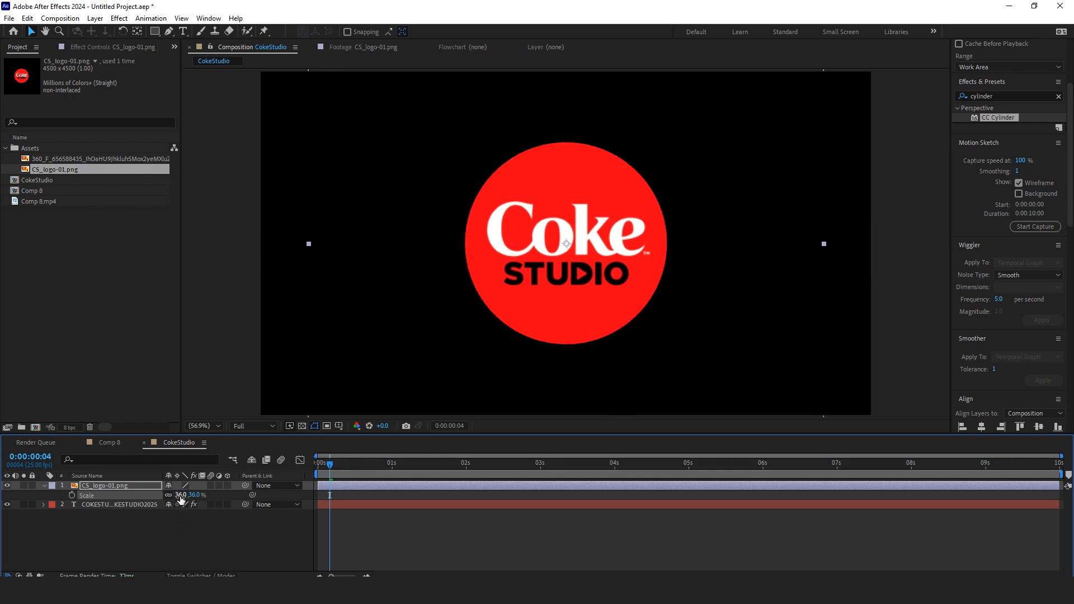
Step: Lower the logo layer's opacity to about 71%
key("comma")
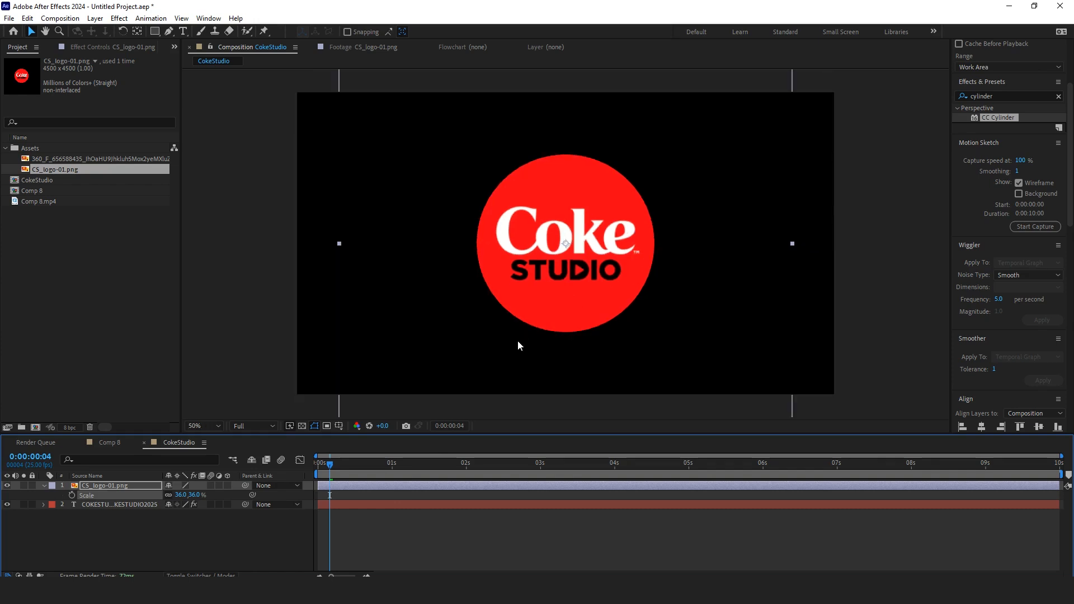
key("t")
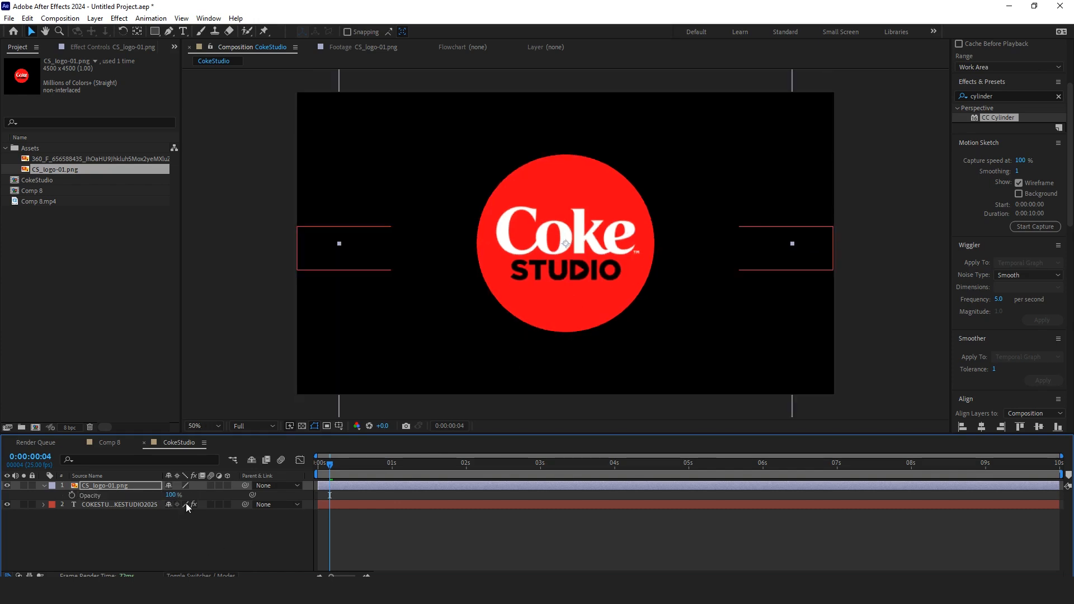
left_click_drag(173, 496, 158, 496)
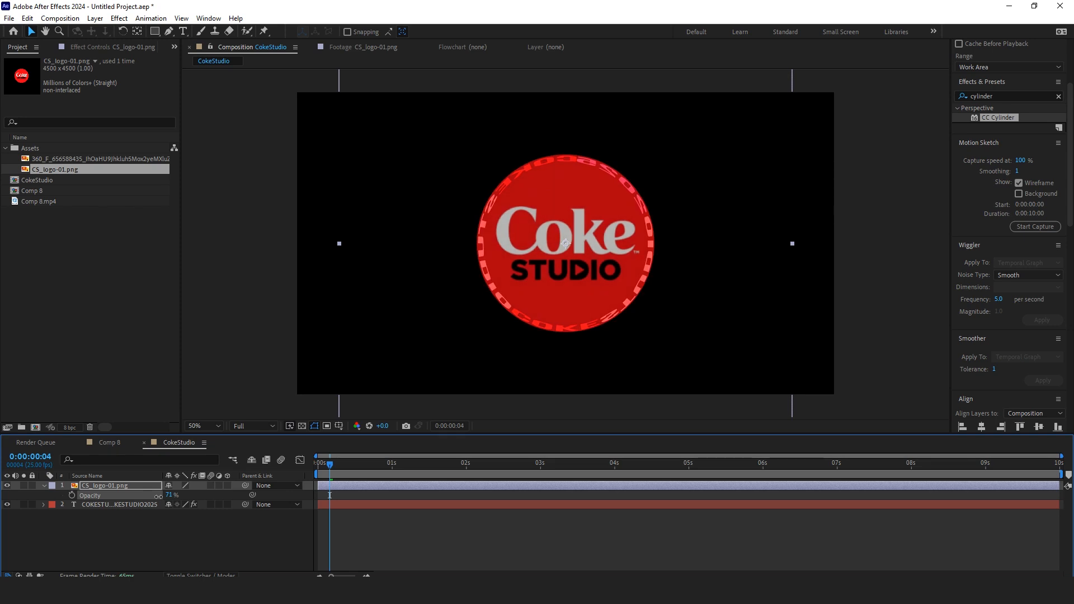
Step: Make the logo a 3D layer and reveal its rotation properties at 1 second
left_click(222, 537)
left_click(227, 486)
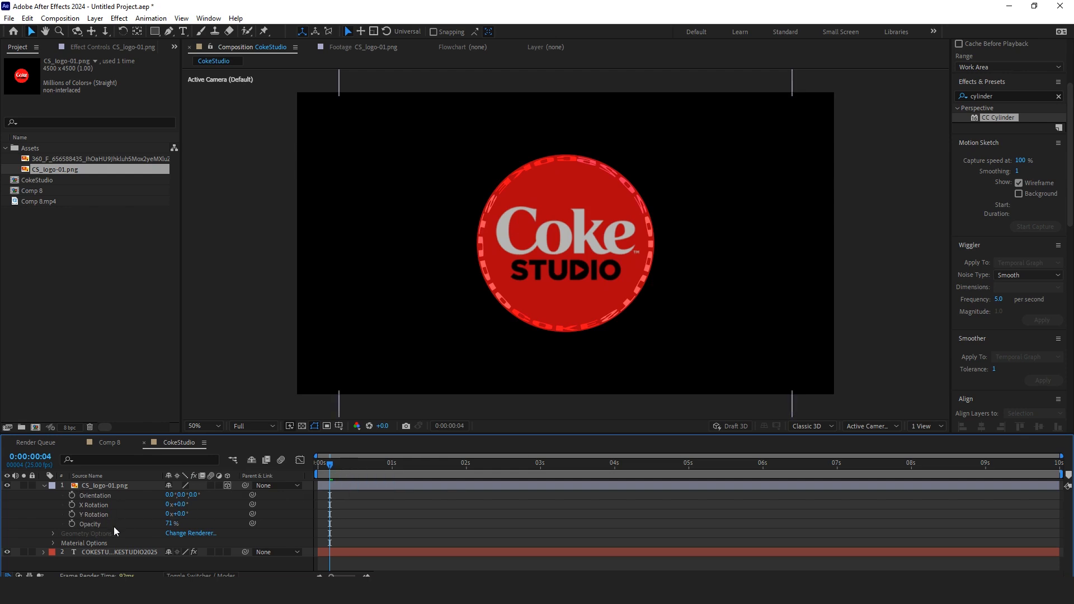
left_click(119, 486)
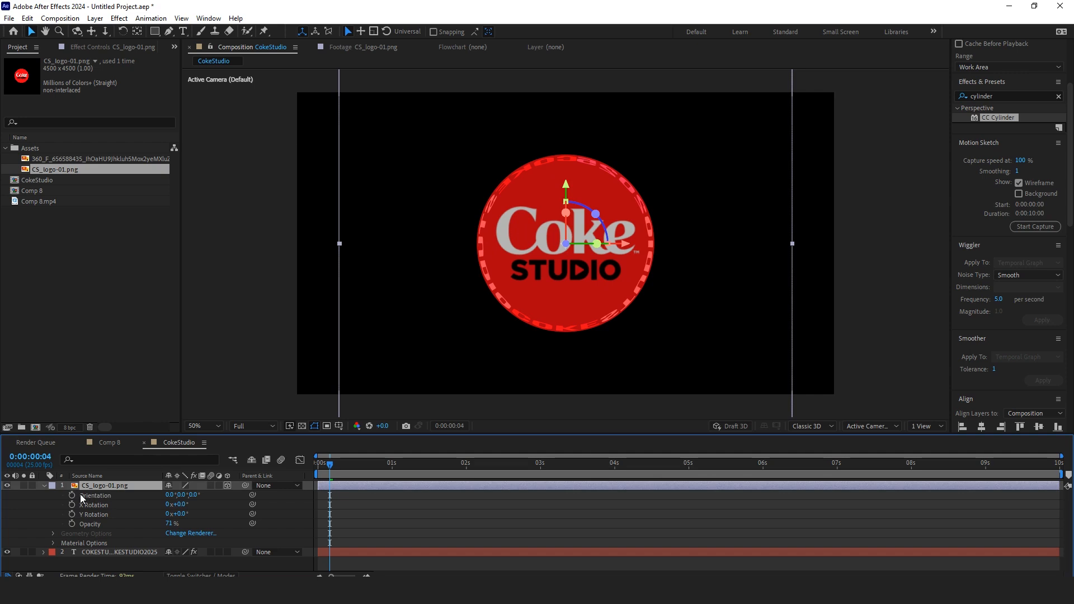
key("r")
key("r")
key("r")
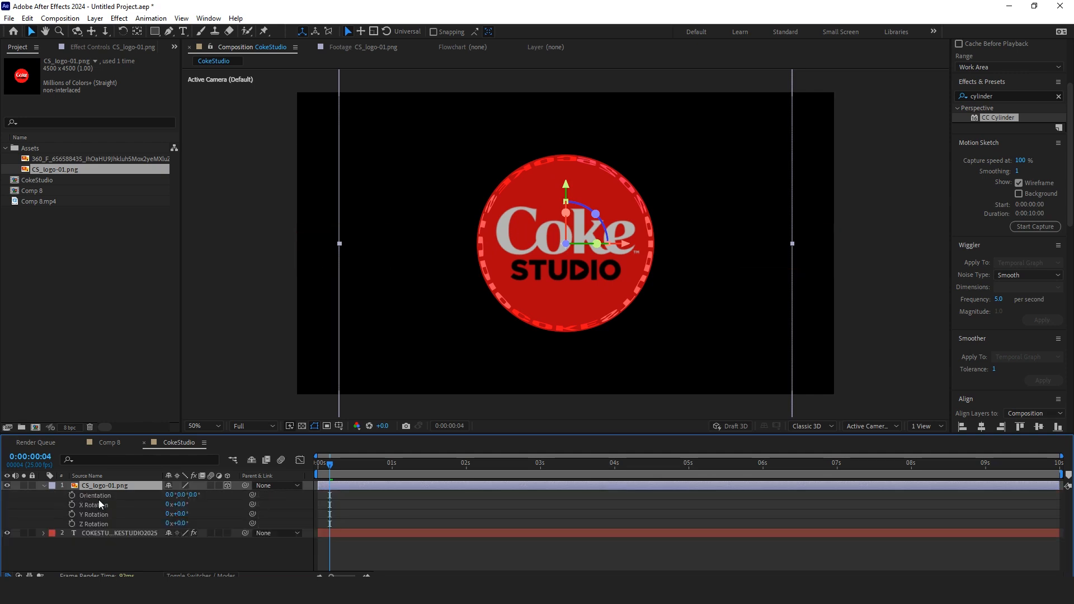
left_click_drag(347, 468, 392, 485)
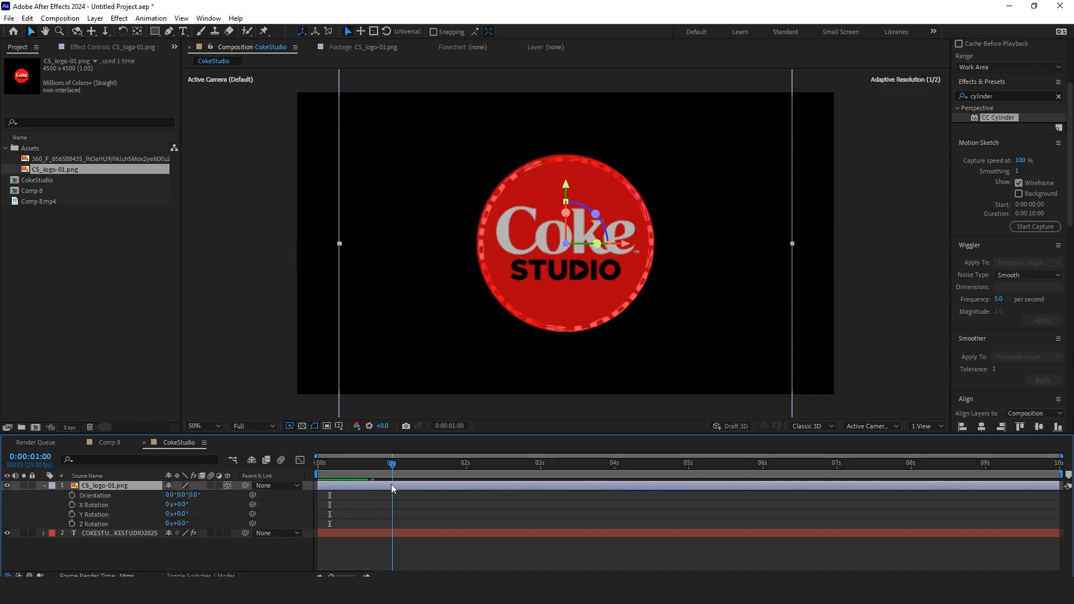
Step: Reveal the text layer's keyframes and set keyframes on the logo's X, Y and Z Rotation at 1 second
left_click(398, 533)
key("u")
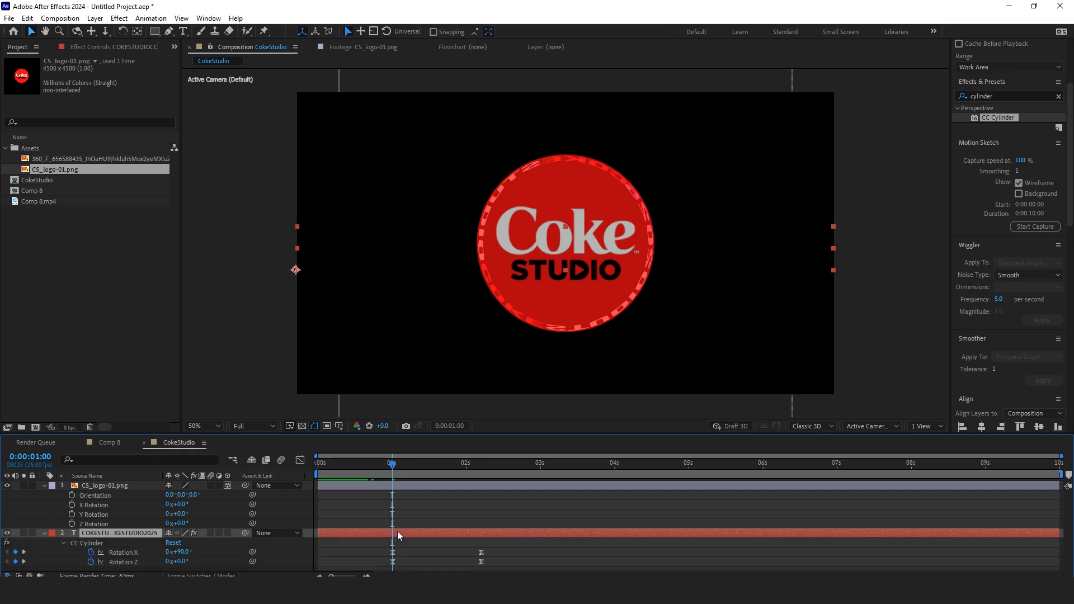
key("k")
key("j")
left_click(72, 506)
left_click(72, 515)
left_click(72, 523)
key("k")
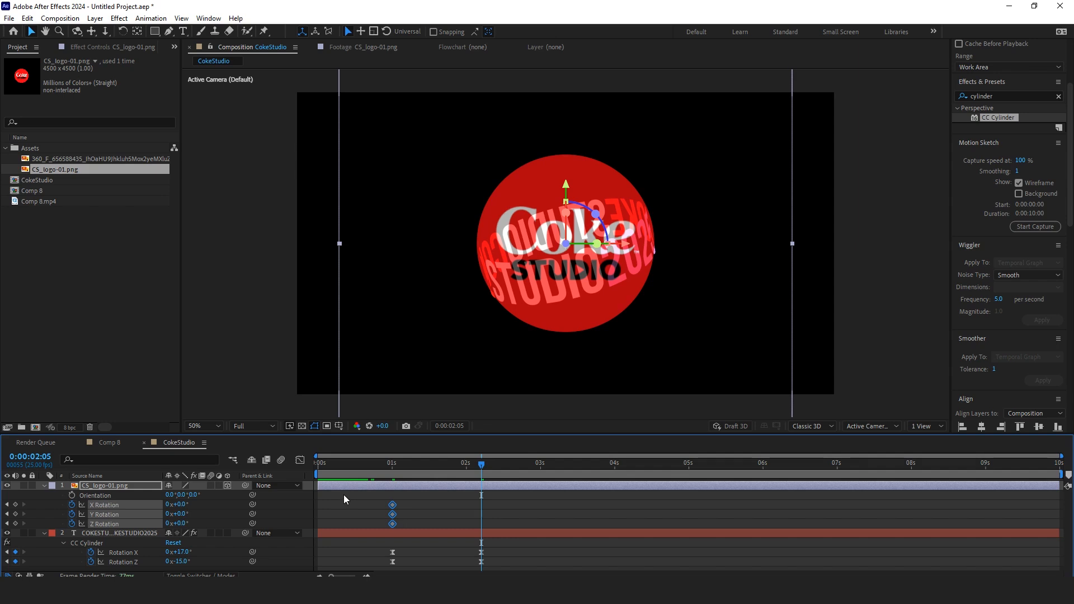
Step: At 2:05, rotate the logo to X -71°, Y 13° and Z 72°
left_click(378, 484)
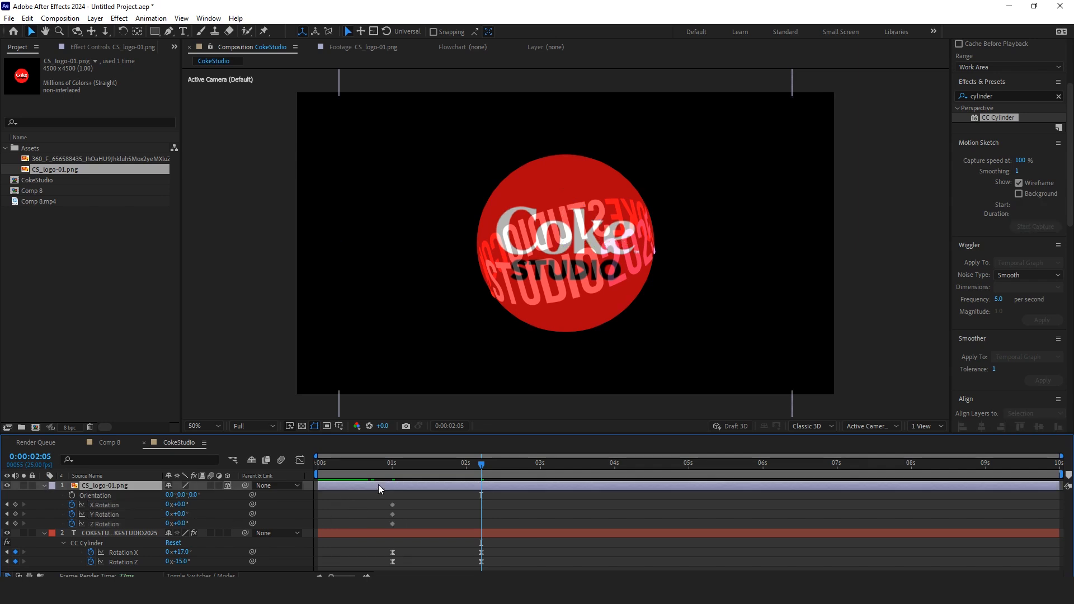
mouse_move(181, 505)
left_mouse_down()
mouse_move(156, 516)
mouse_move(195, 518)
mouse_move(177, 505)
left_mouse_up()
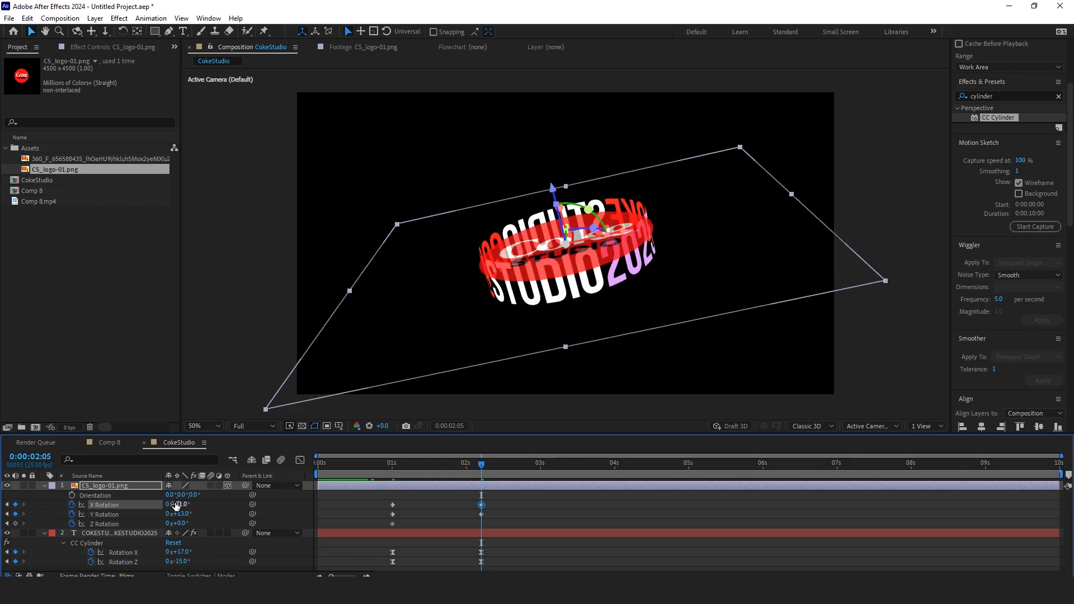
mouse_move(174, 524)
left_mouse_down()
mouse_move(223, 525)
mouse_move(180, 507)
mouse_move(185, 514)
left_mouse_up()
left_click(152, 521)
key("ctrl+z")
key("ctrl+z")
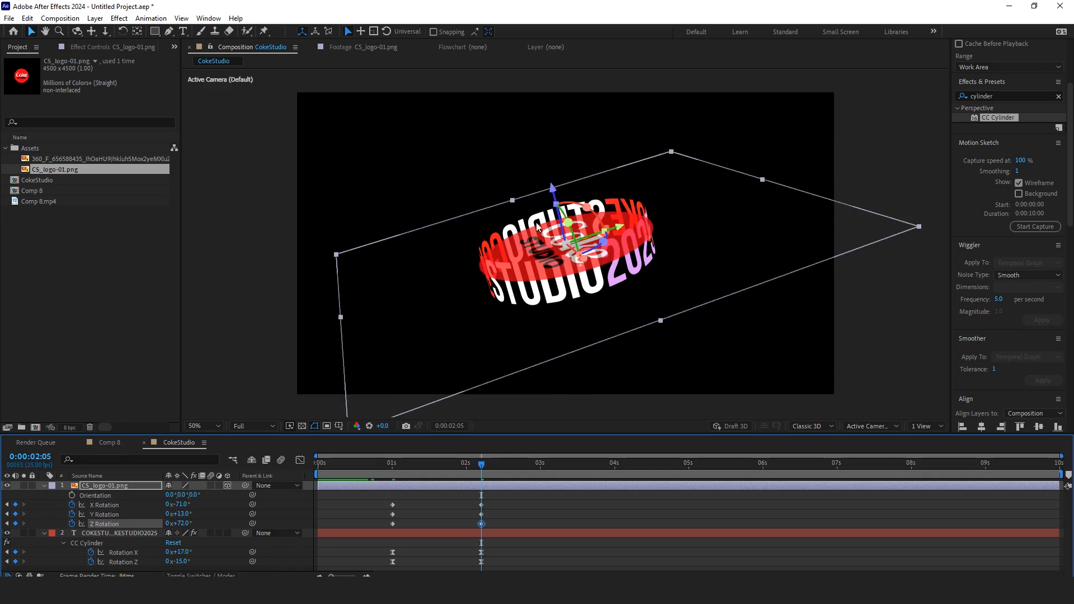
left_click_drag(550, 185, 544, 164)
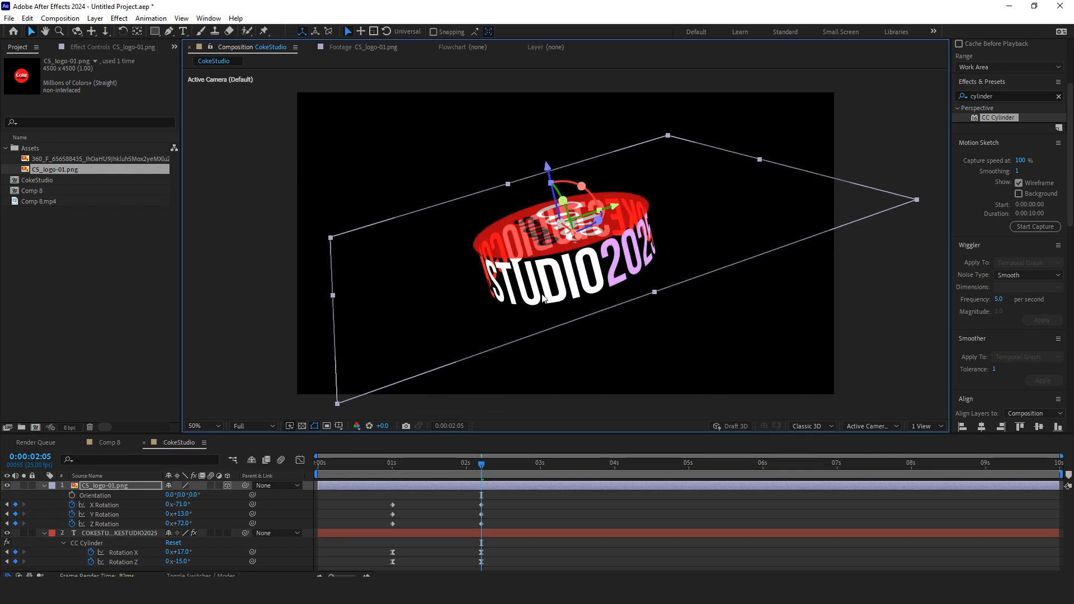
Step: Apply Easy Ease to the logo's rotation keyframes
mouse_move(477, 475)
left_mouse_down()
mouse_move(374, 483)
mouse_move(466, 484)
mouse_move(388, 525)
left_mouse_up()
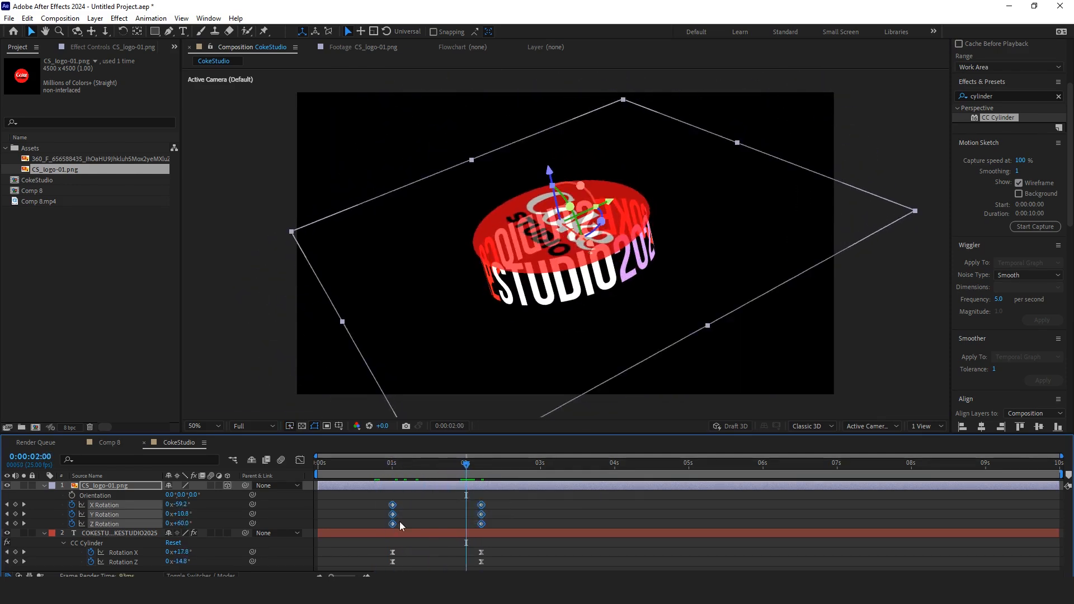
right_click(481, 508)
mouse_move(557, 498)
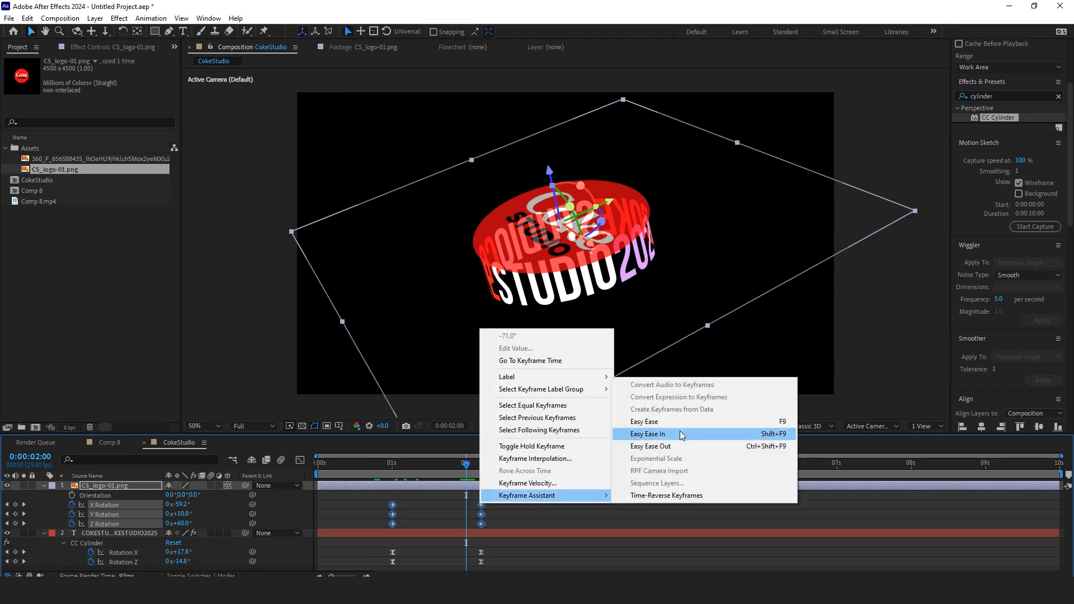
left_click(650, 422)
Step: Steepen the logo's rotation speed curve in the Graph Editor
left_click(300, 460)
left_click_drag(517, 506, 387, 548)
left_click_drag(466, 518, 404, 519)
left_click(301, 461)
left_click_drag(446, 464, 372, 482)
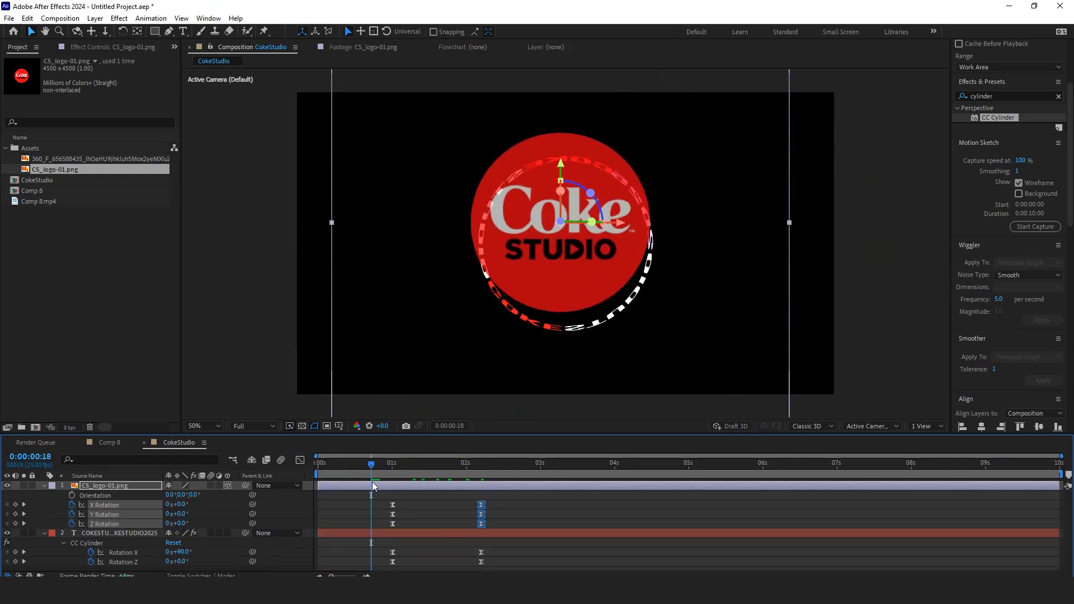
Step: Preview the logo's rotation animation
key("space")
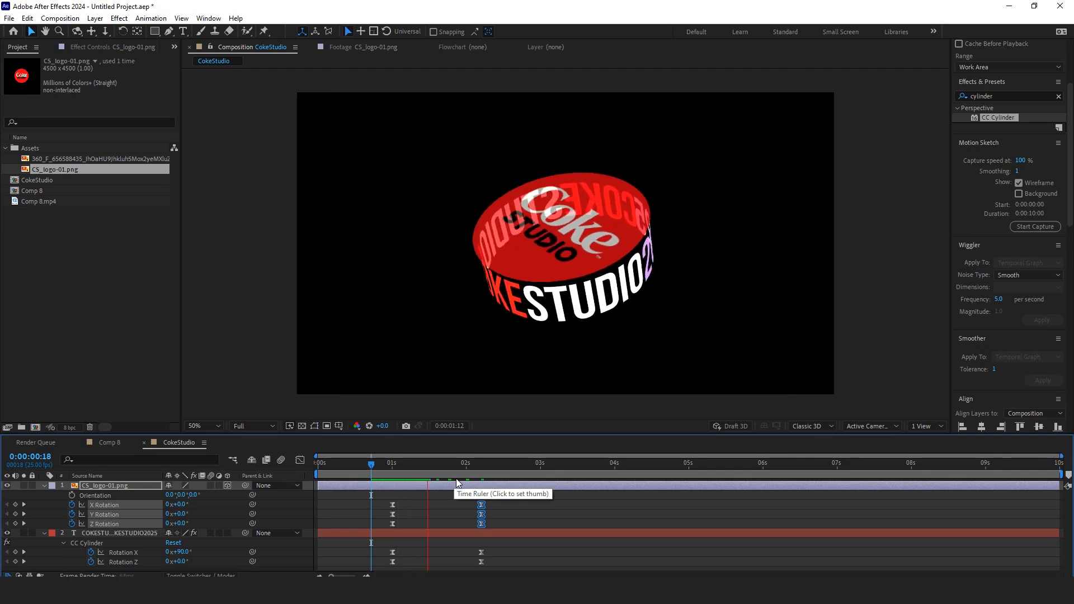
key("space")
left_click_drag(465, 466, 425, 480)
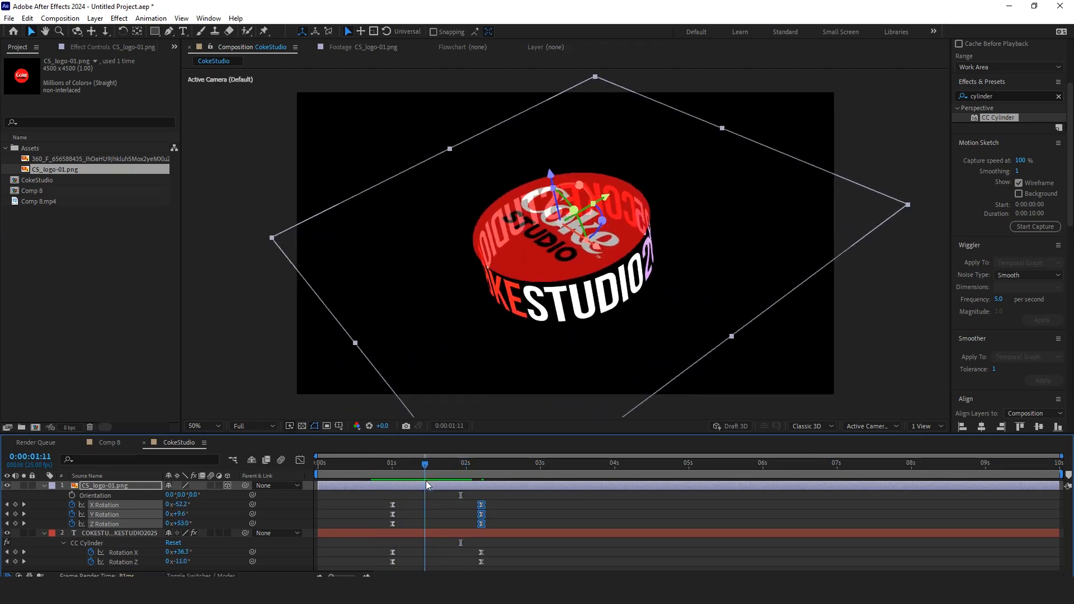
Step: Keyframe the logo's Position at 1 second and 2:05, moving the logo lower at 1 second
left_click(433, 483)
key("shift+p")
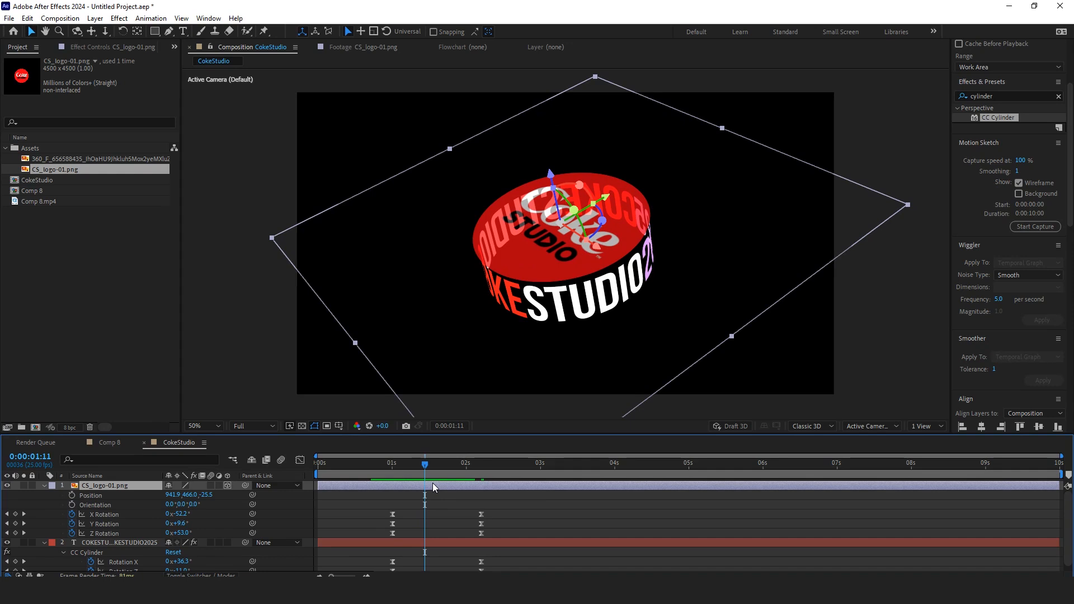
key("j")
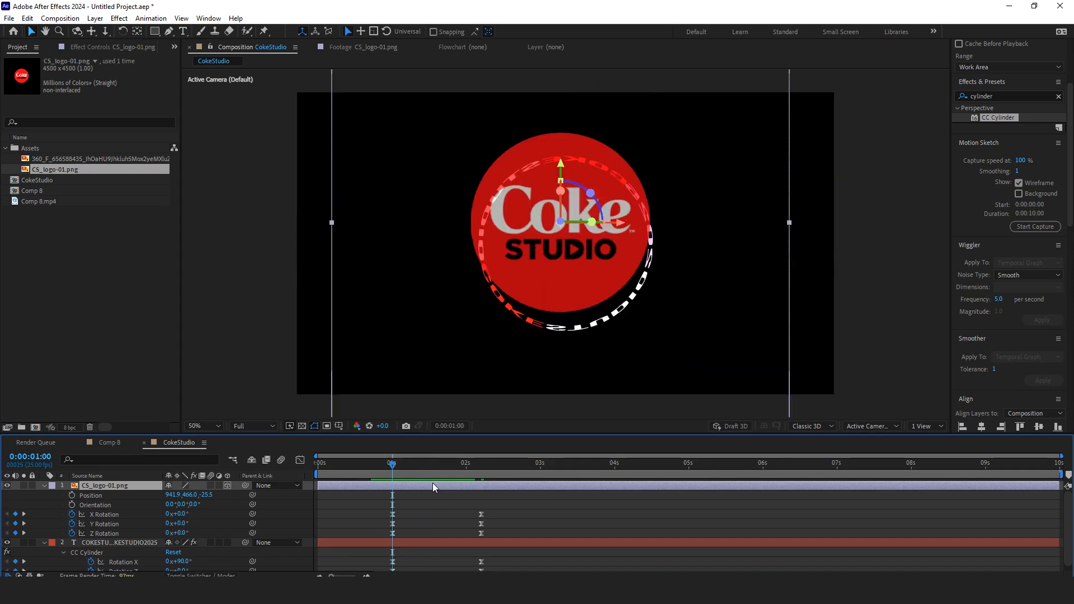
left_click(71, 495)
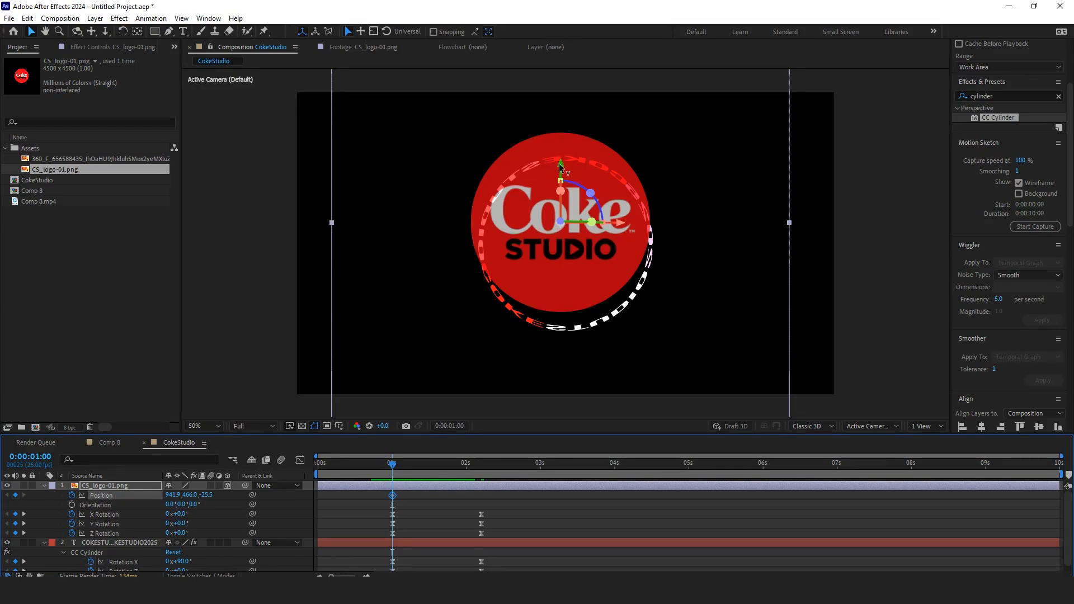
key("space")
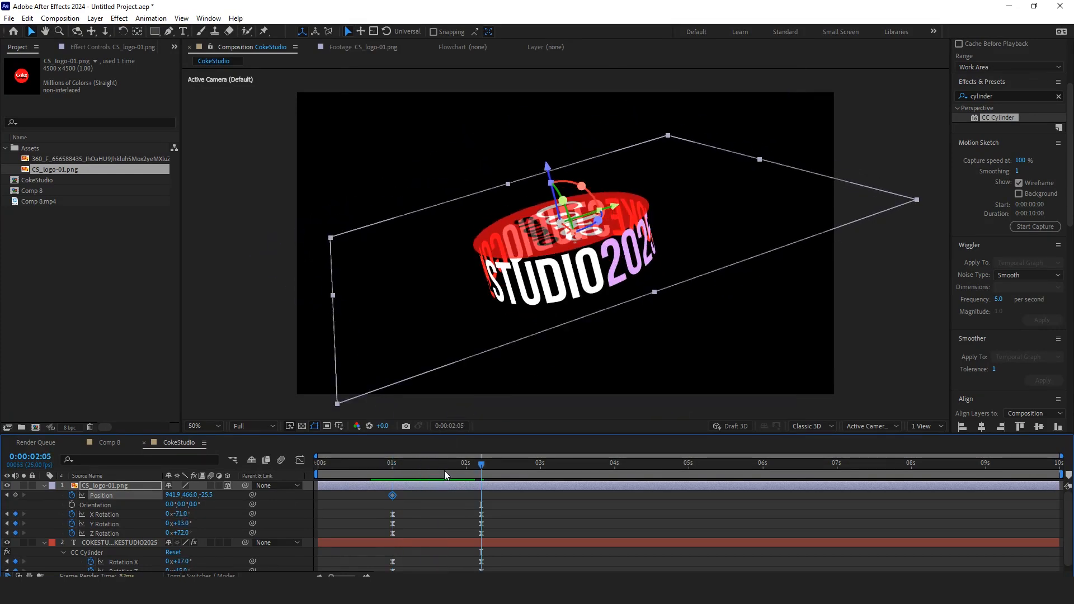
left_click(15, 495)
left_click(7, 495)
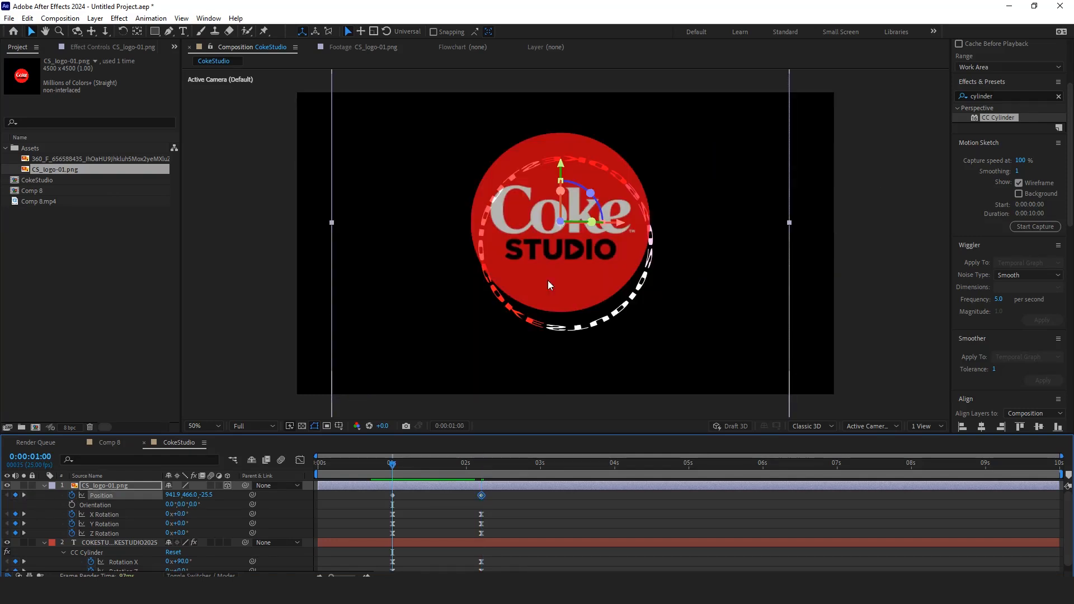
left_click_drag(561, 168, 568, 194)
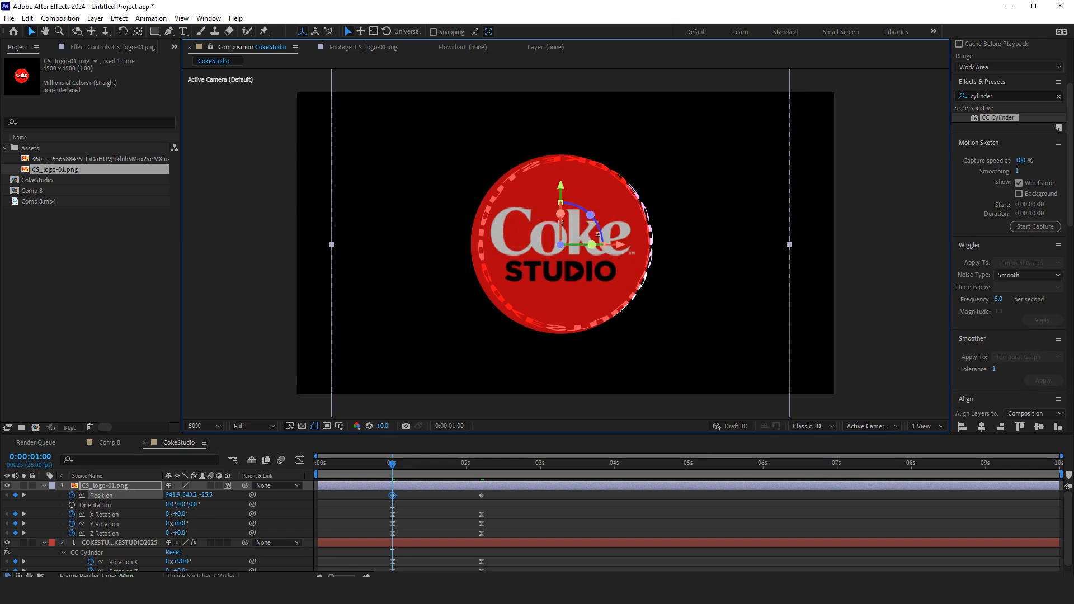
left_click_drag(624, 252, 625, 252)
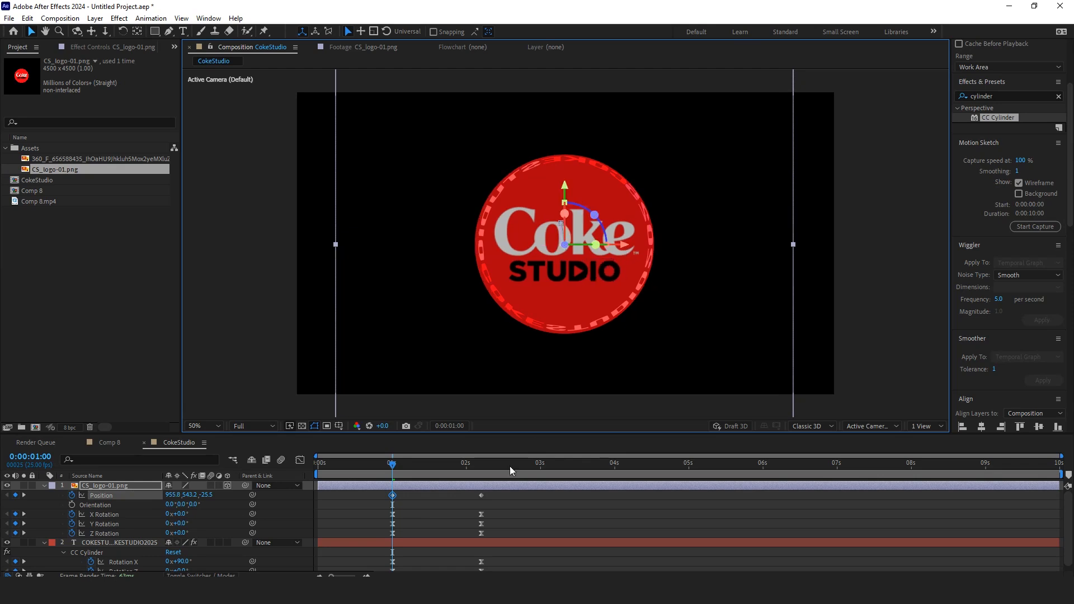
Step: Ease the logo's position keyframes by adjusting their curve in the Graph Editor
left_click_drag(502, 506, 377, 491)
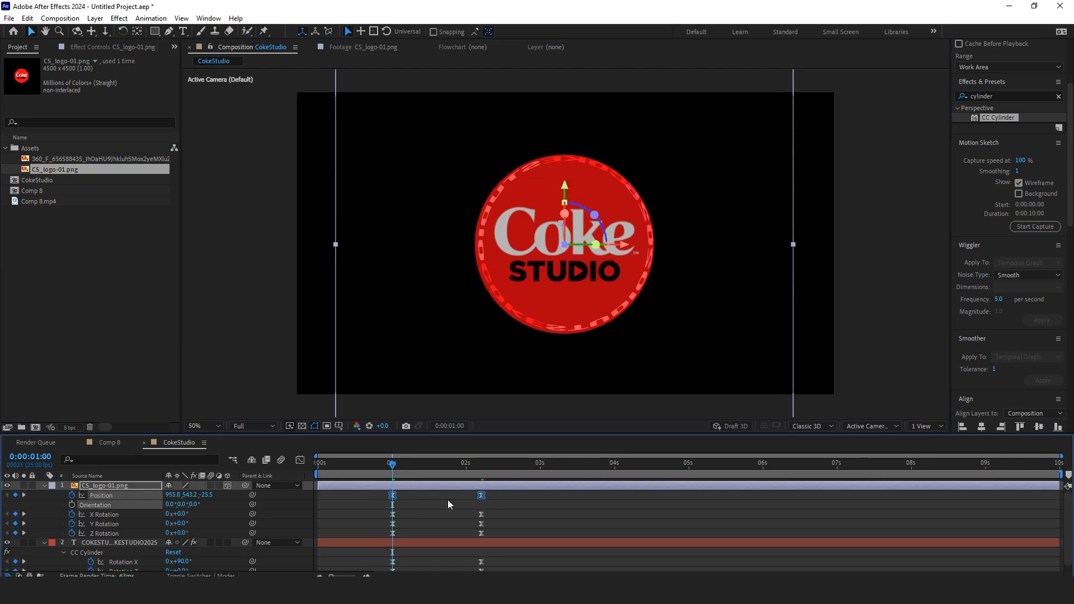
left_click(300, 460)
left_click_drag(509, 499, 427, 554)
left_click(300, 460)
left_click(378, 471)
Step: Play back the animation and set the logo layer's opacity to 100%
key("space")
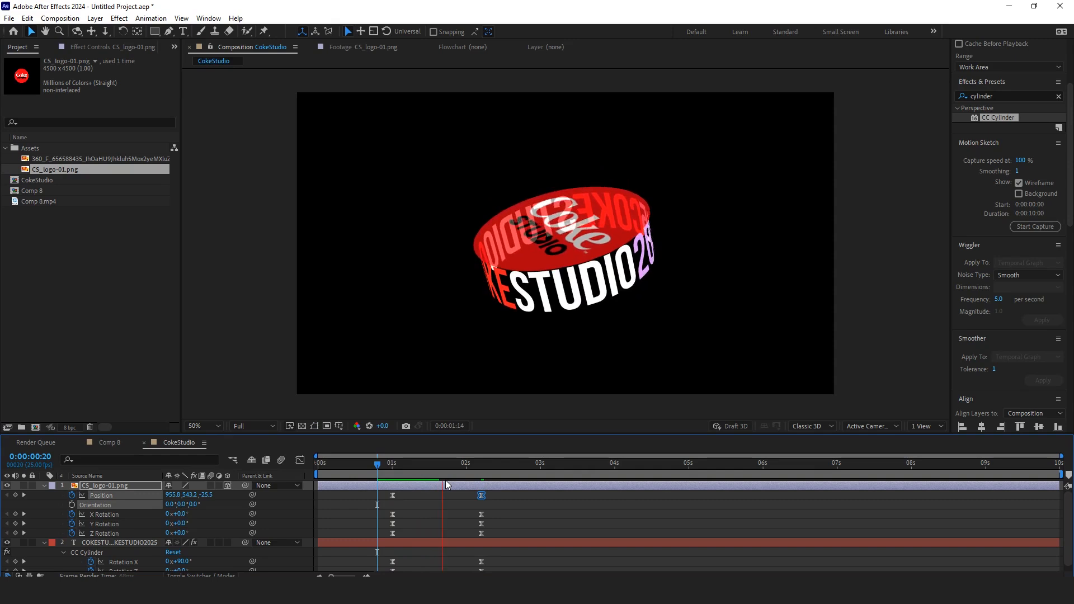
key("space")
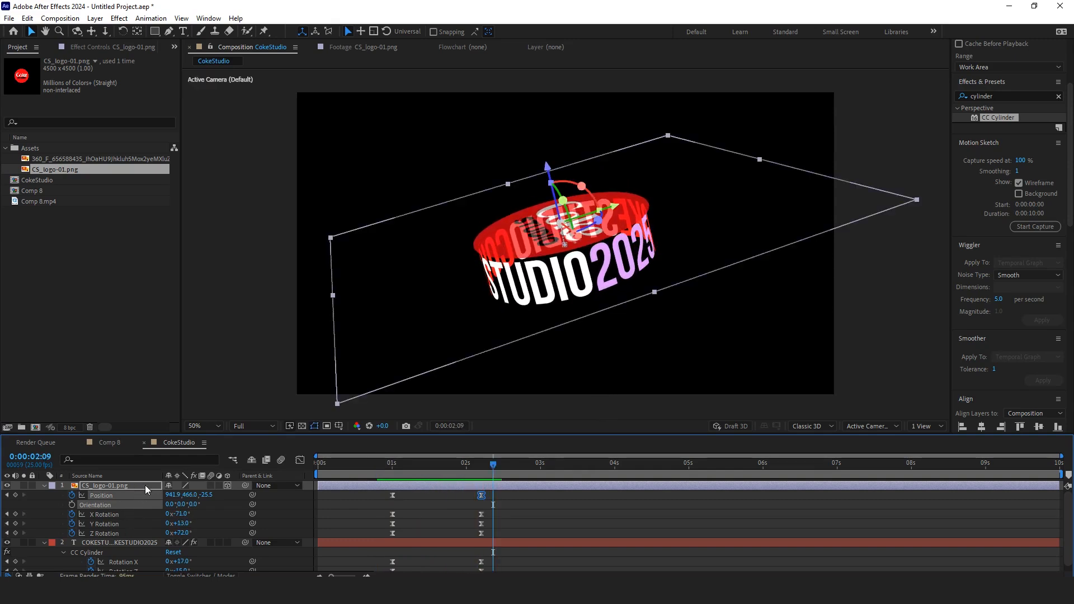
left_click(146, 486)
key("shift+t")
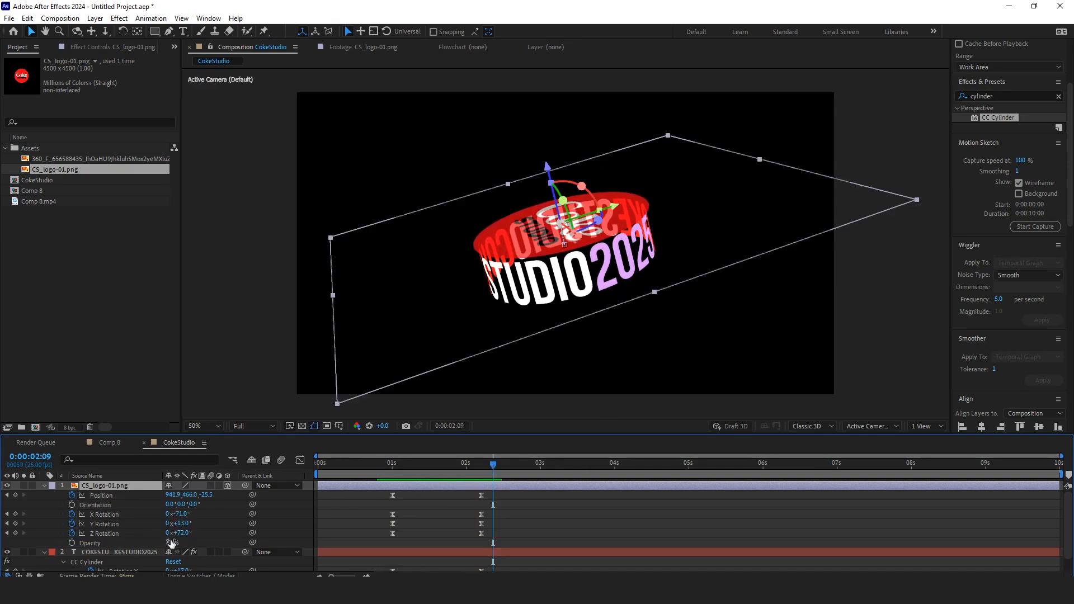
left_click_drag(172, 543, 219, 550)
Step: Preview the combined logo and cylinder animation
left_click_drag(493, 464, 355, 476)
key("space")
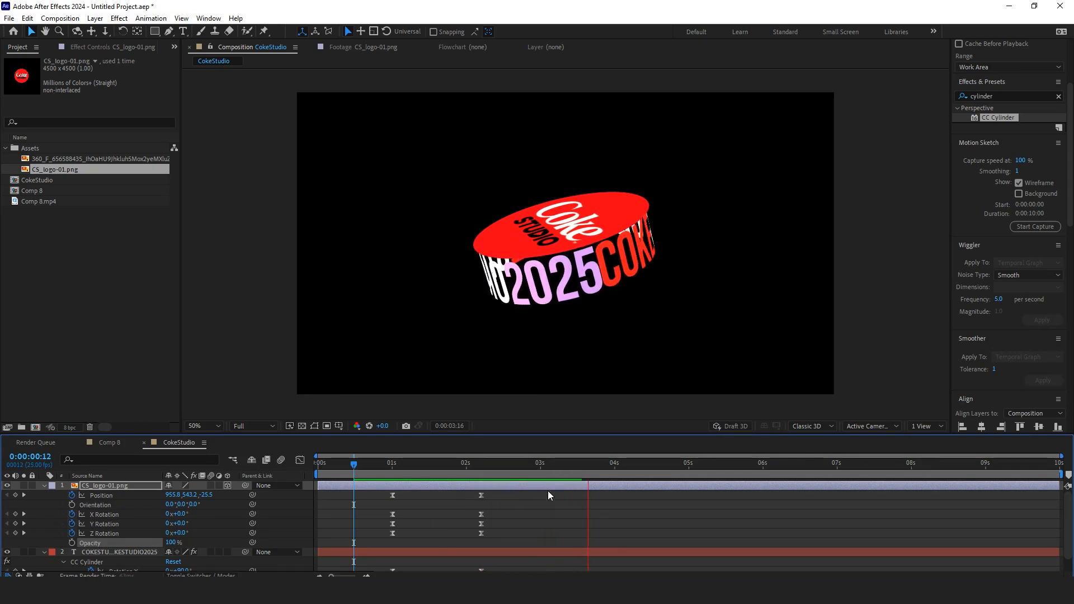
key("space")
left_click_drag(563, 472, 480, 515)
key("space")
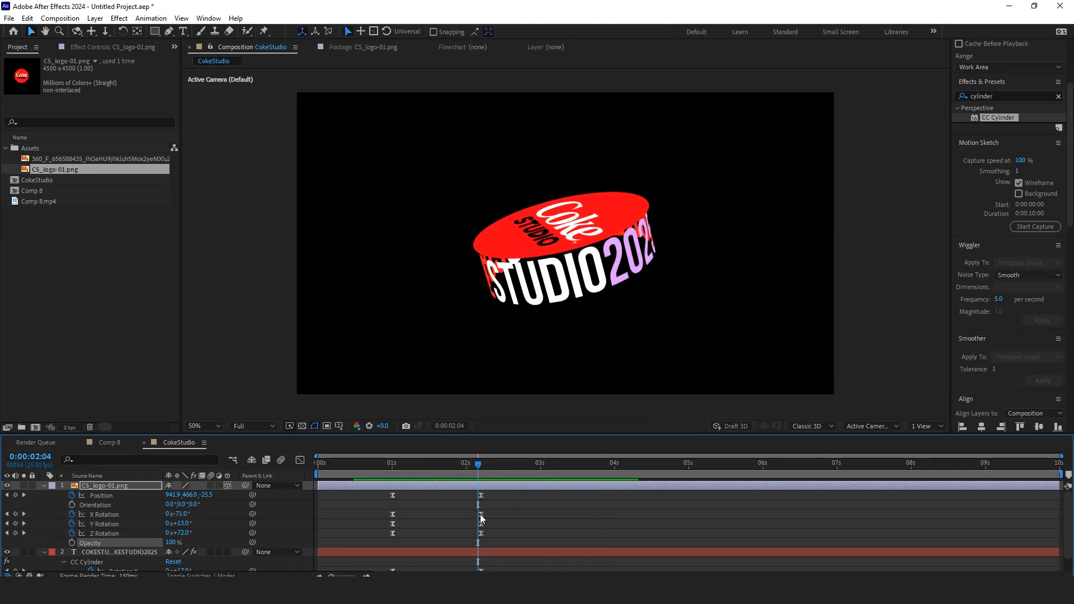
Step: Keyframe the logo's Position at 3 seconds and move the logo upward at 4 seconds
left_click(541, 473)
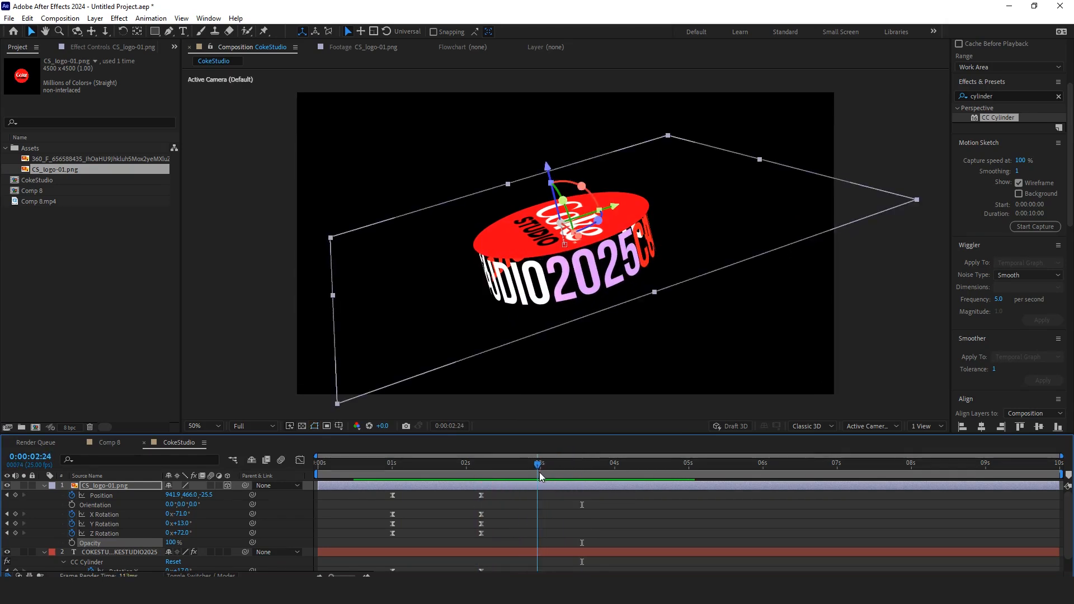
left_click(15, 496)
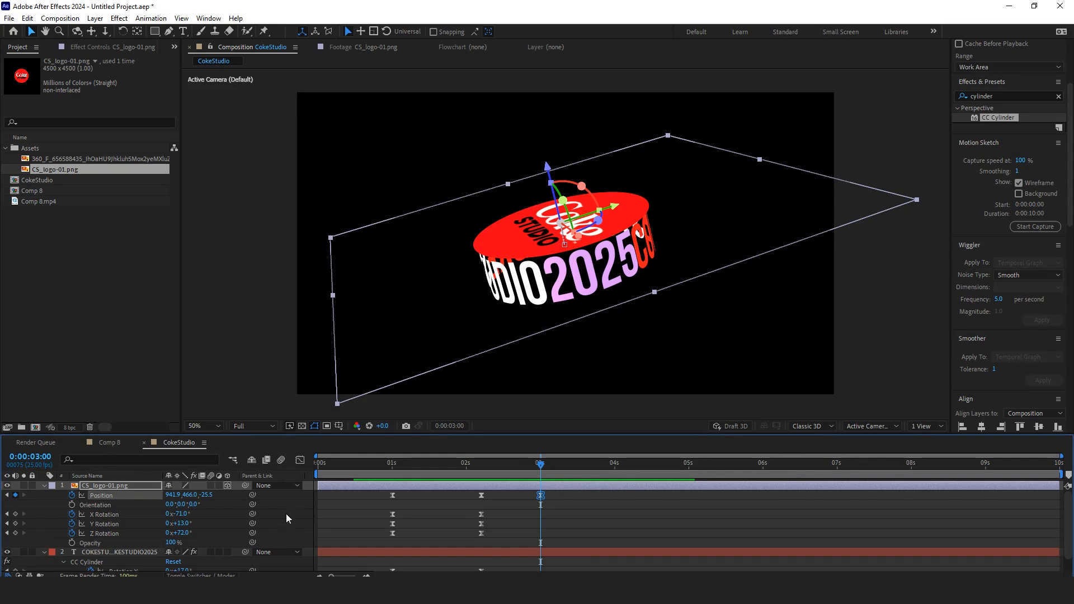
left_click_drag(576, 476, 616, 490)
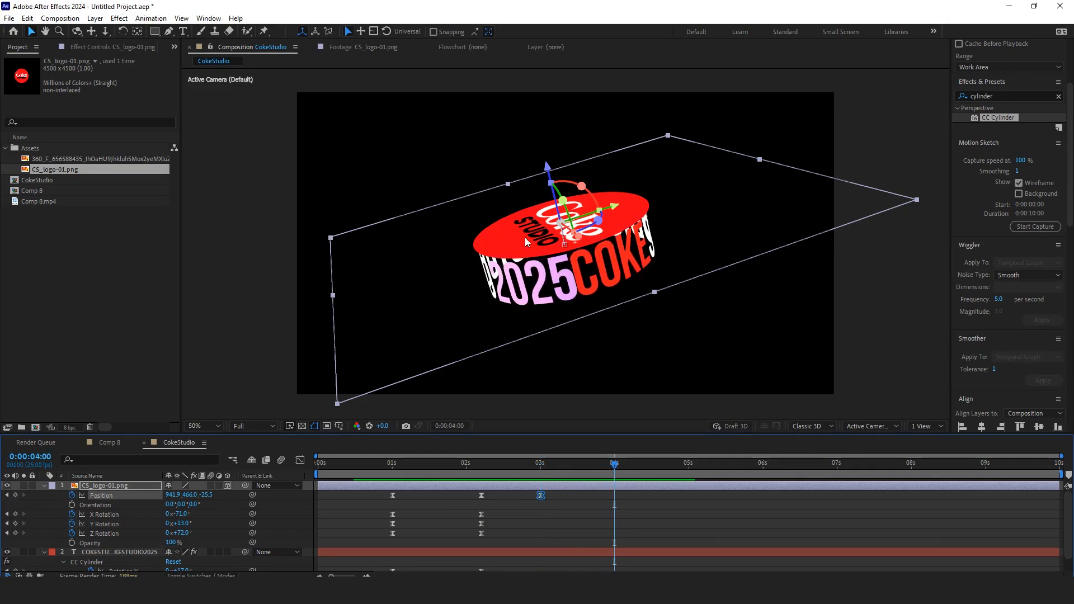
left_click_drag(549, 166, 537, 132)
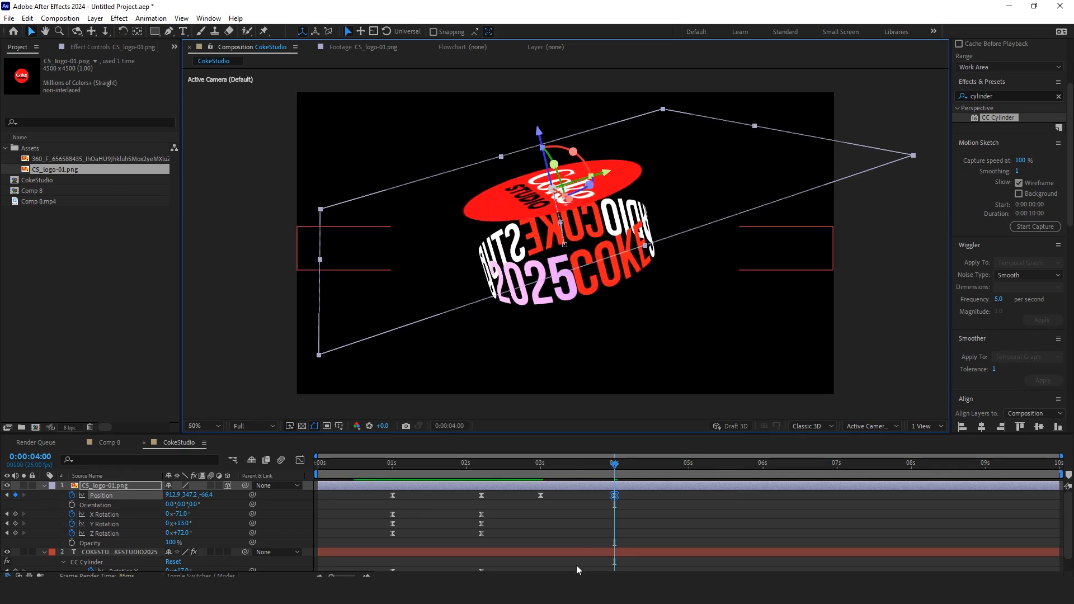
Step: Keyframe the text layer's Position at 3 seconds and set its Y position to 673.2 at 4 seconds
scroll(578, 571, "down", 1)
left_click(536, 539)
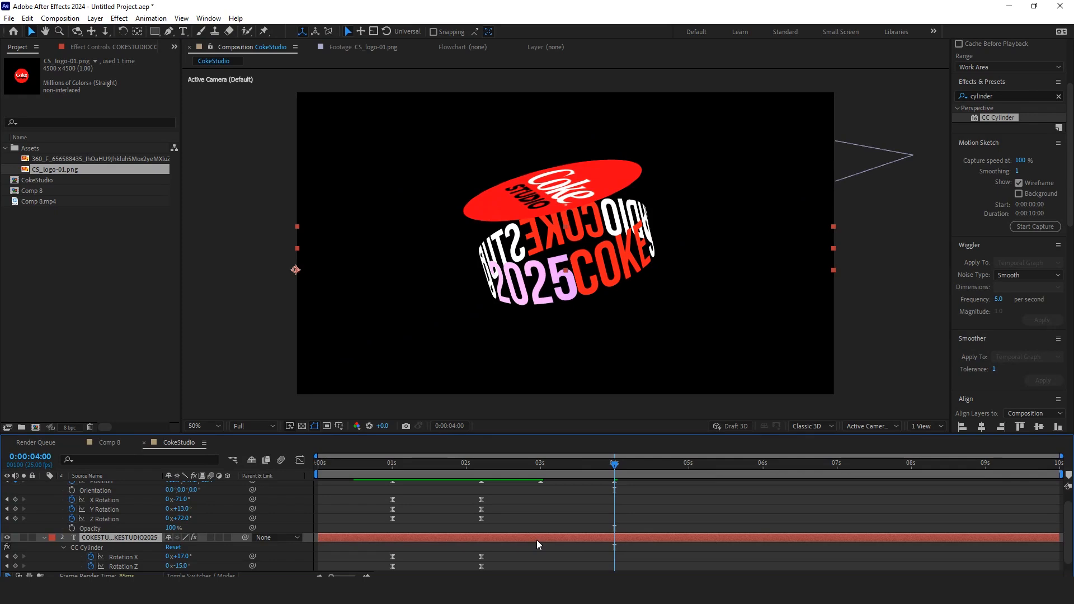
key("p")
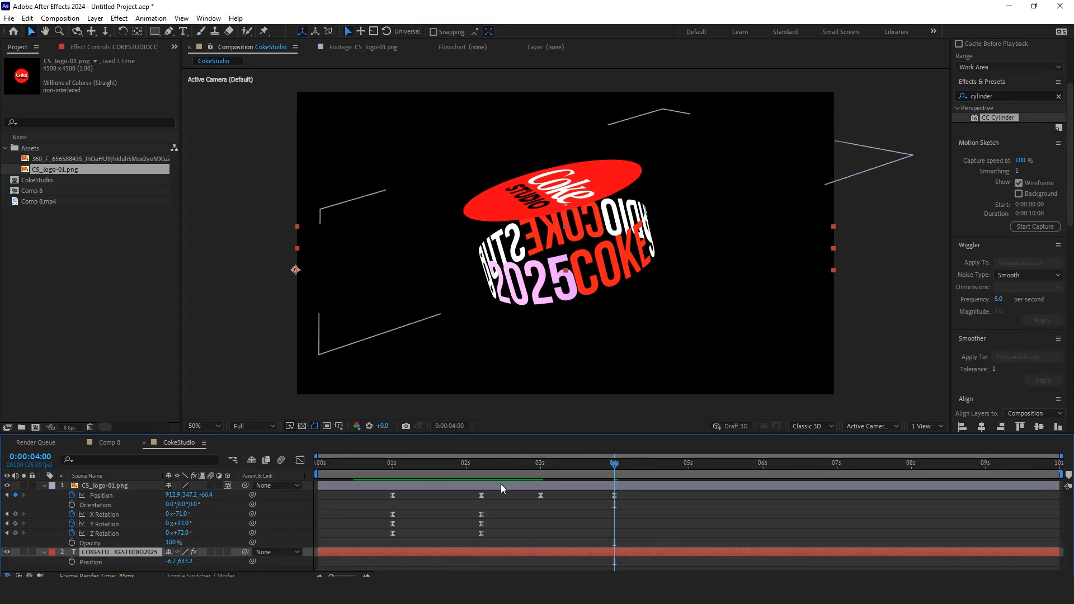
key("k")
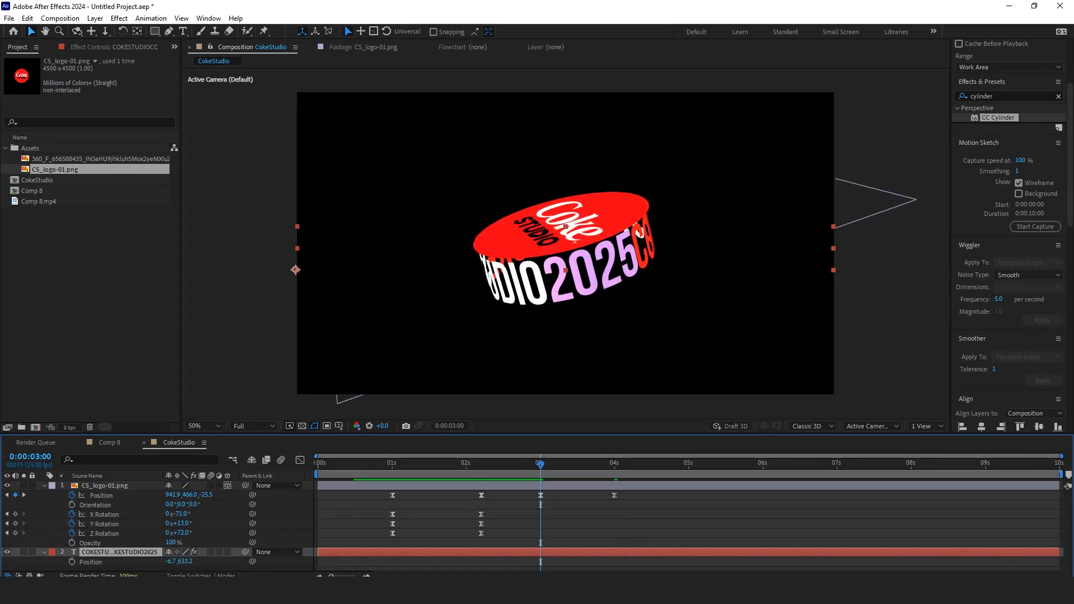
left_click(71, 562)
key("k")
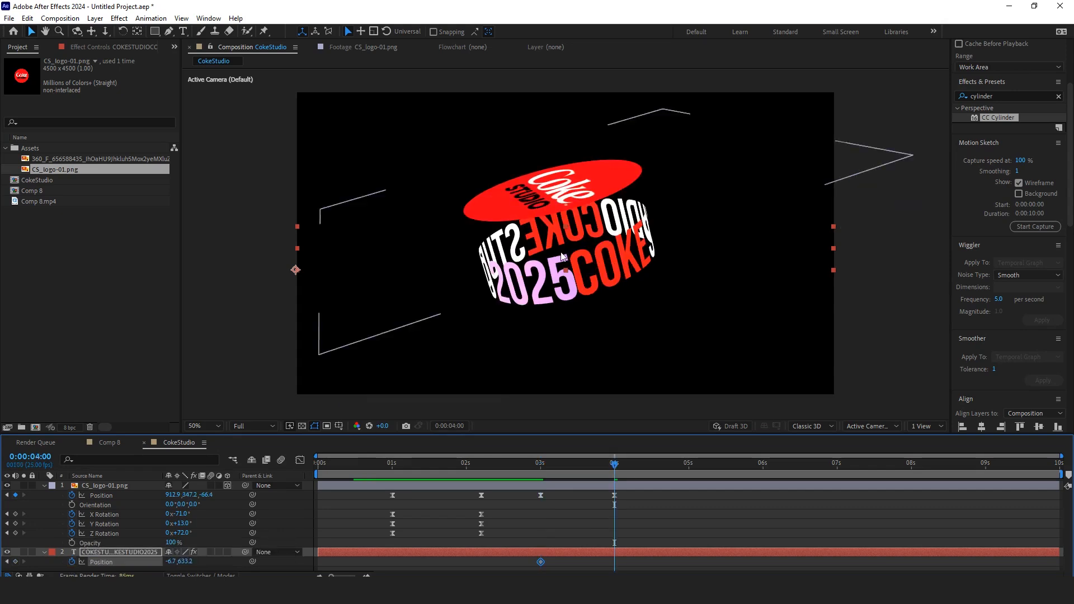
left_click_drag(188, 562, 213, 561)
Step: Ease the text and logo position keyframes in the Graph Editor and preview the result from 1 second
left_click_drag(620, 560, 520, 575)
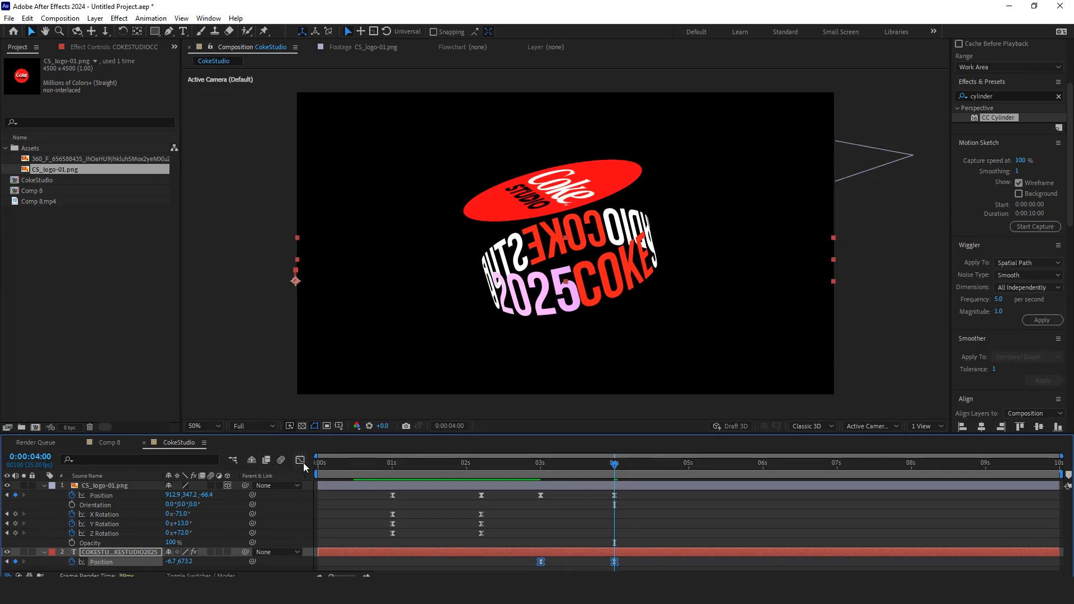
left_click(301, 461)
left_click_drag(601, 550, 578, 549)
left_click(300, 461)
left_click_drag(646, 508, 526, 491)
left_click(301, 461)
left_click(301, 461)
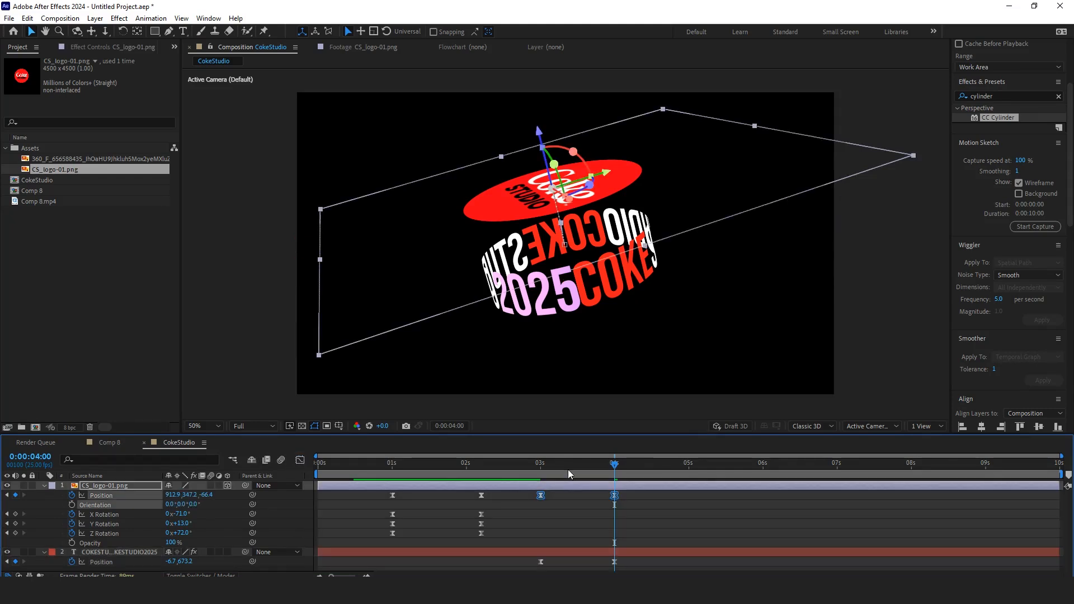
key("j")
key("space")
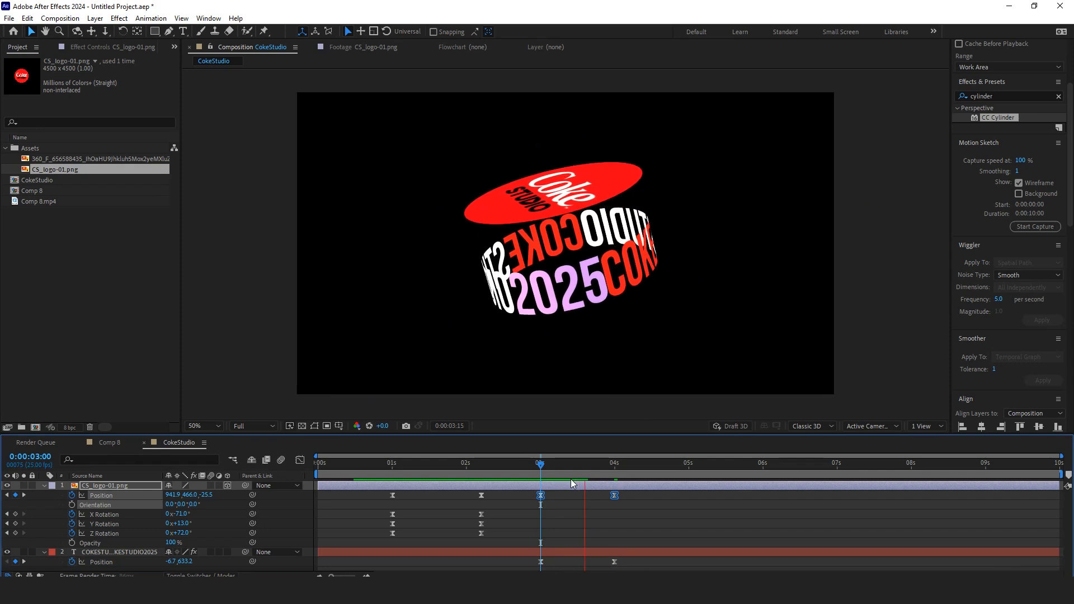
Step: Add the liquid splash image to the composition, placing it between the logo layer and the text layer
key("space")
left_click_drag(636, 469, 585, 477)
left_click(654, 509)
left_click(124, 249)
left_click(68, 160)
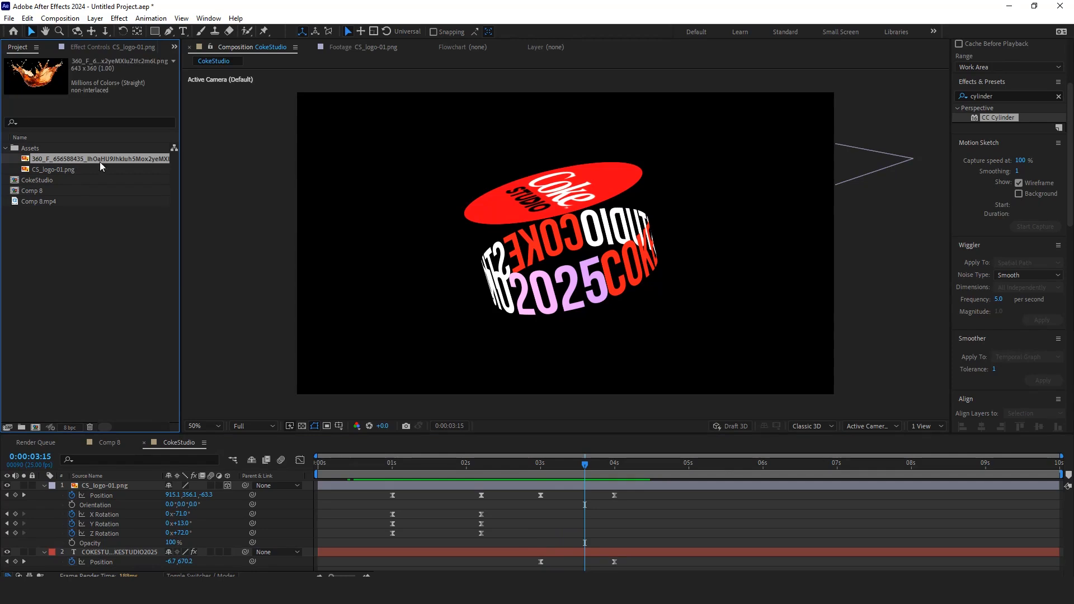
left_click(44, 486)
left_click(44, 496)
left_click_drag(103, 161, 121, 490)
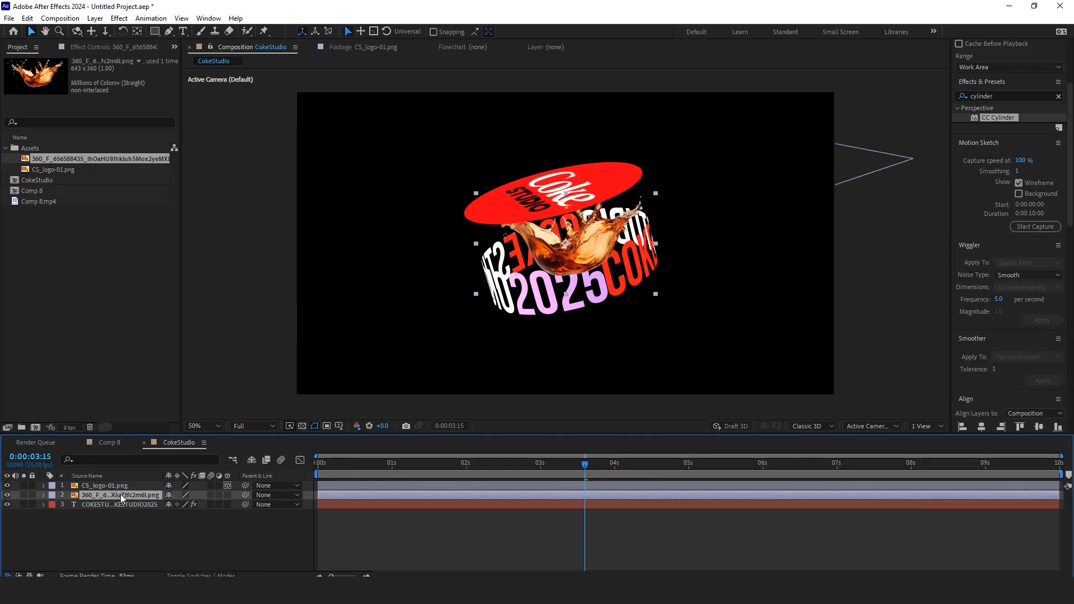
Step: Scale the splash layer to 168%, rotate it -7°, and position it around the cylinder below the logo
key("s")
left_click_drag(183, 505, 223, 501)
left_click_drag(601, 265, 579, 277)
left_click(138, 33)
left_click_drag(181, 505, 177, 505)
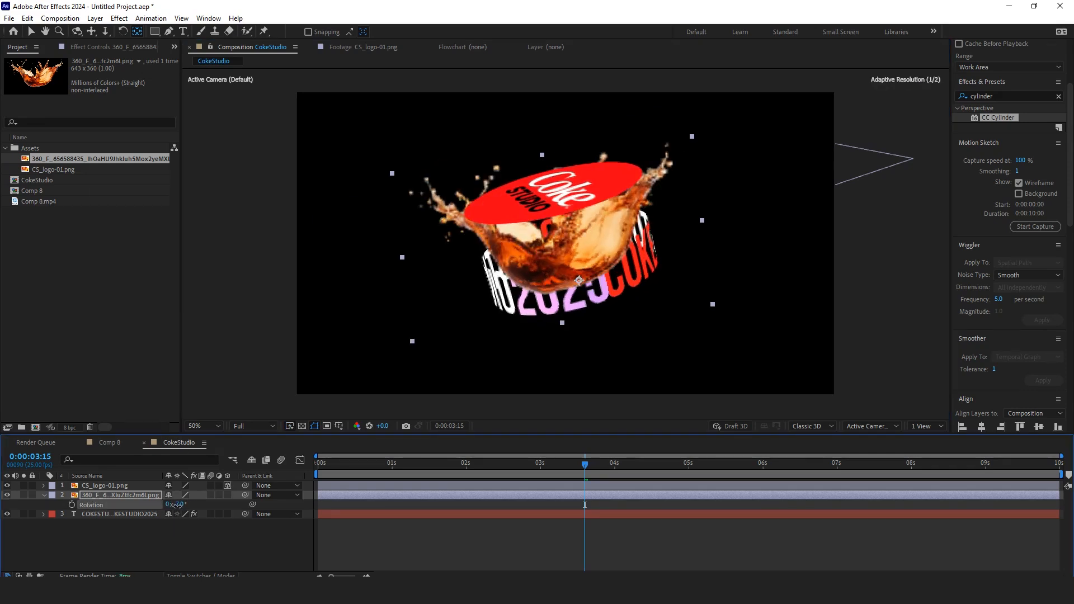
left_click(30, 34)
left_click_drag(588, 260, 595, 265)
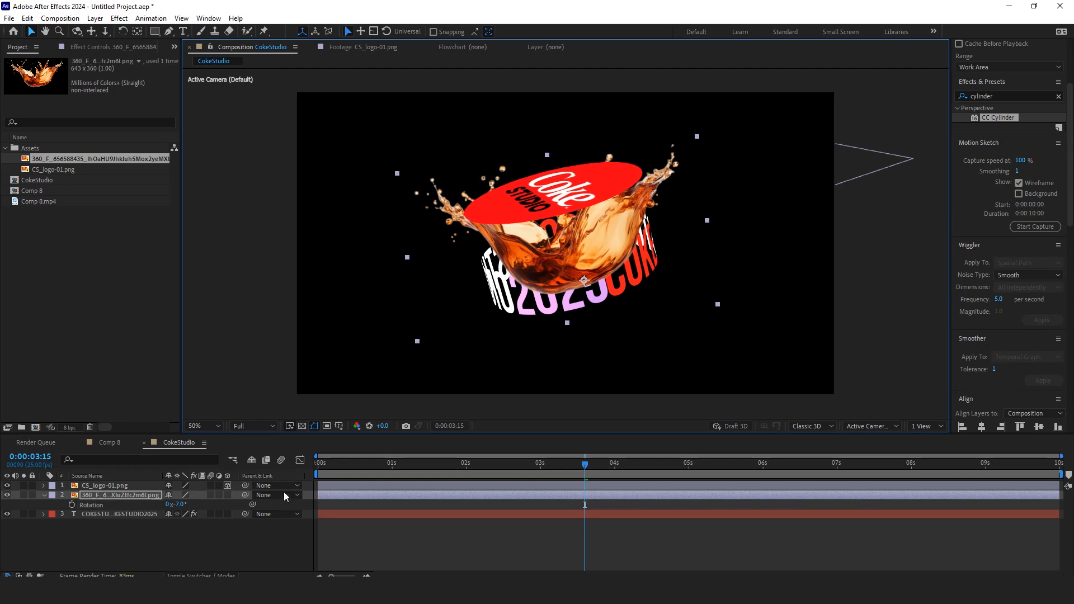
left_click(268, 532)
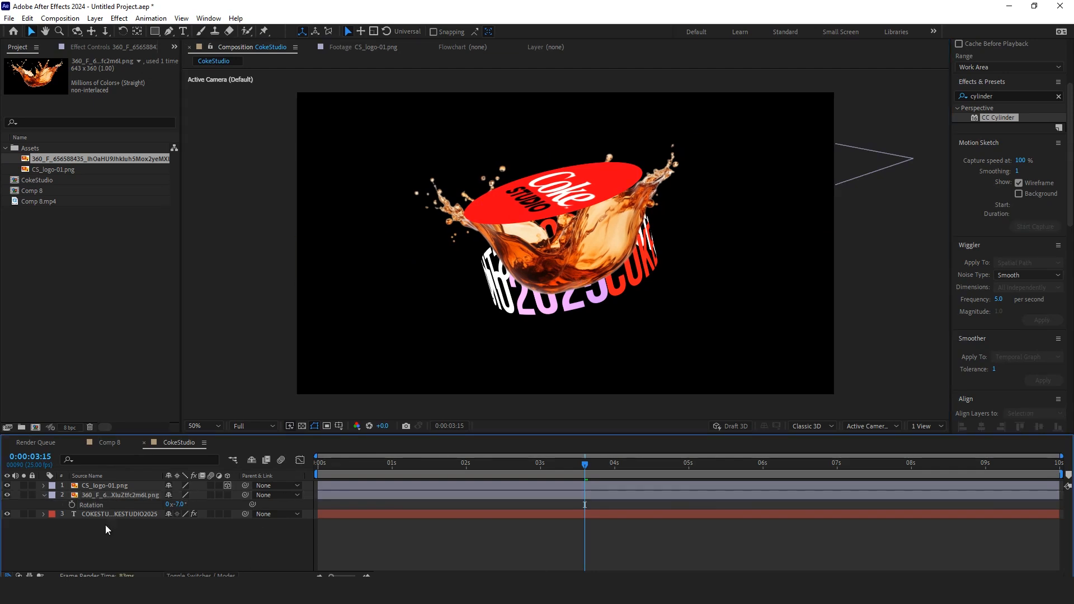
Step: Duplicate the COKESTUDIO2025 text layer and move the copy above the splash layer
left_click(44, 495)
left_click(107, 506)
key("ctrl+d")
left_click_drag(107, 506, 160, 497)
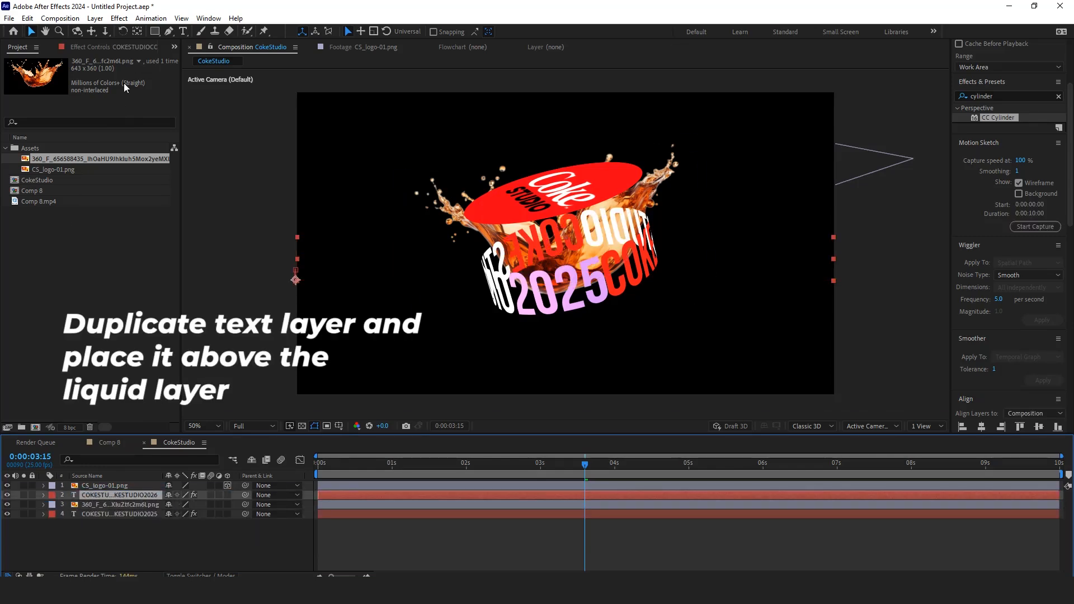
Step: Set the duplicated text layer's CC Cylinder Render option to Outside
left_click(131, 46)
left_click(115, 108)
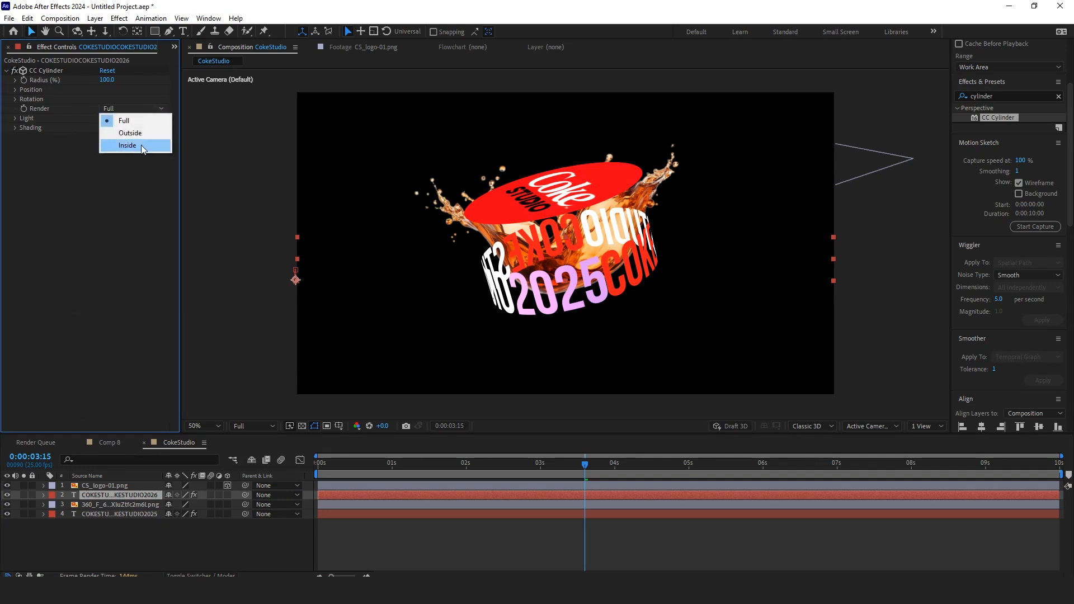
left_click(144, 133)
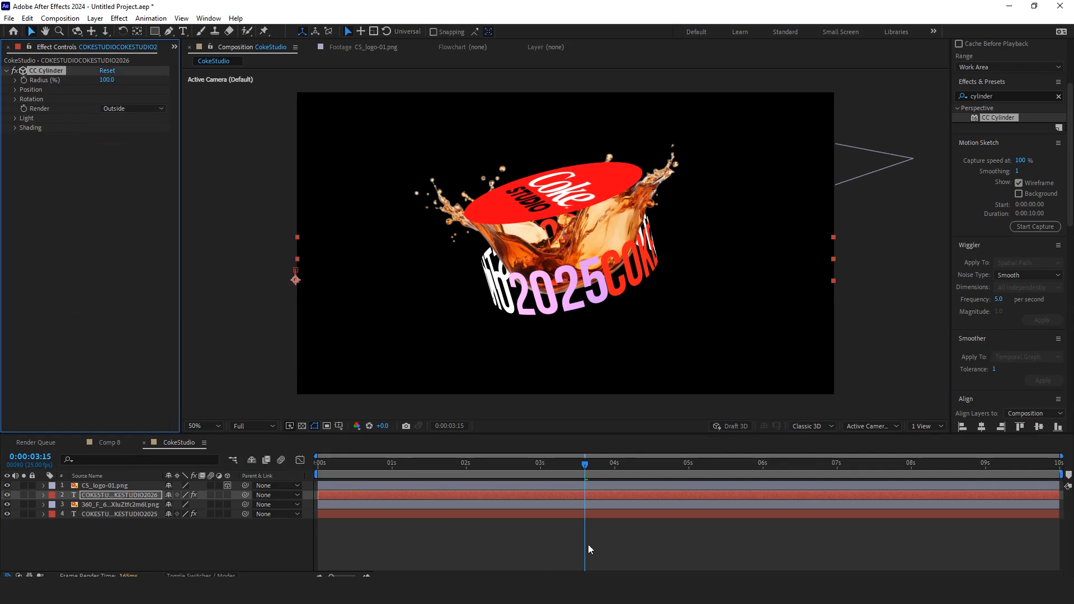
Step: Preview the layered splash and cylinder around 3 seconds
left_click_drag(584, 523, 536, 507)
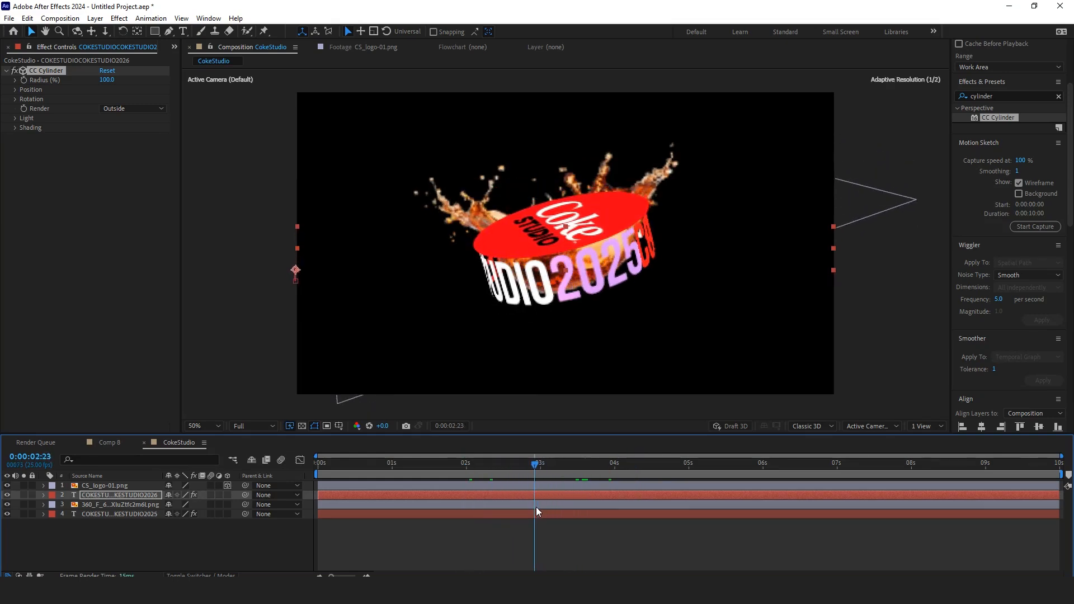
key("space")
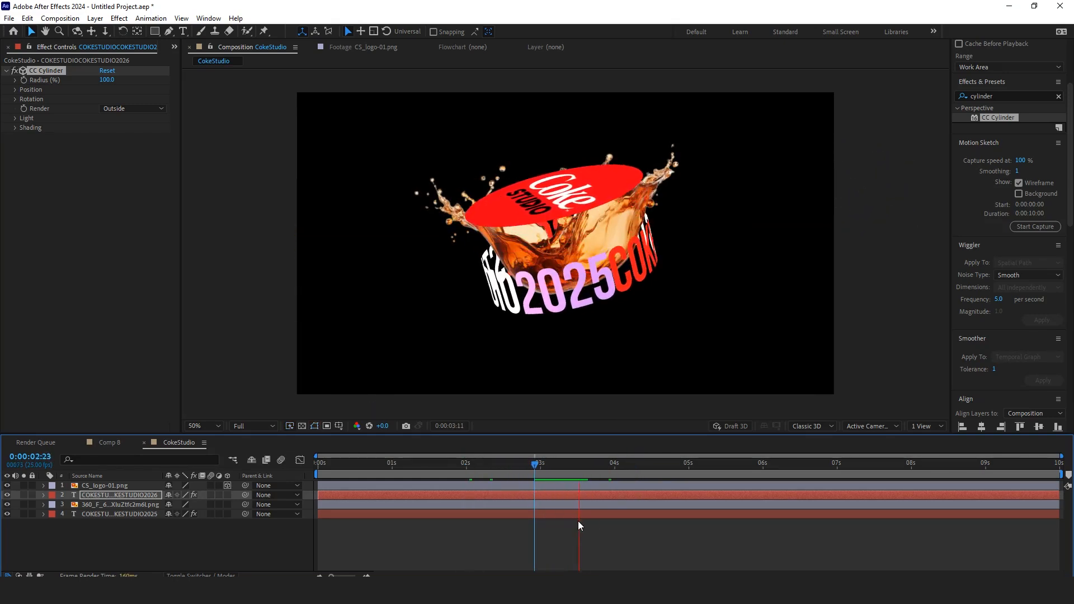
left_click_drag(571, 464, 541, 472)
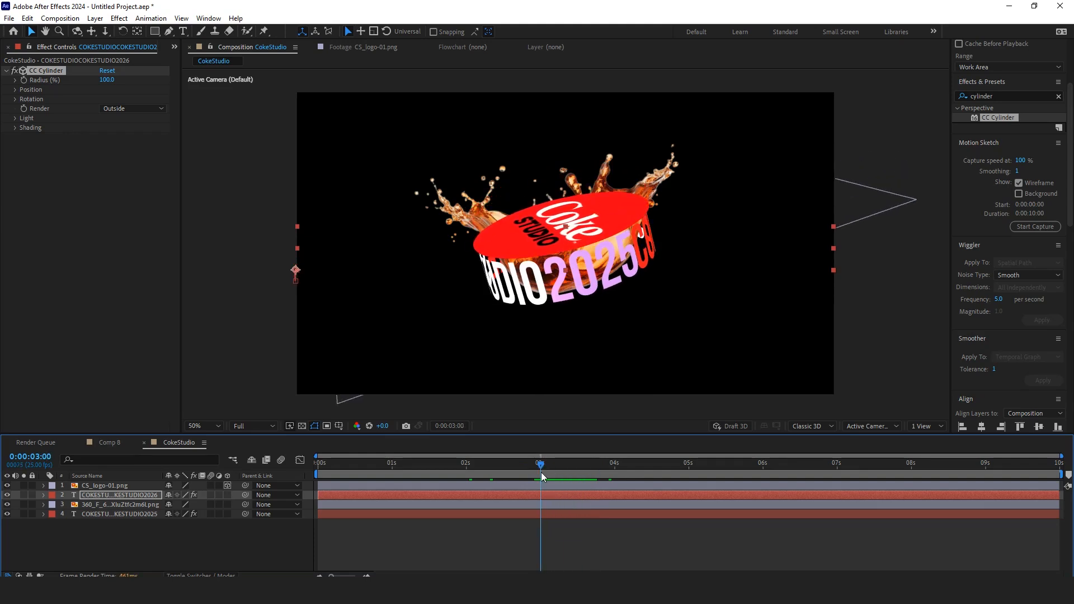
Step: Keyframe the splash layer's Scale from 0% at 3 seconds to 168% at 4 seconds and apply Easy Ease
key("u")
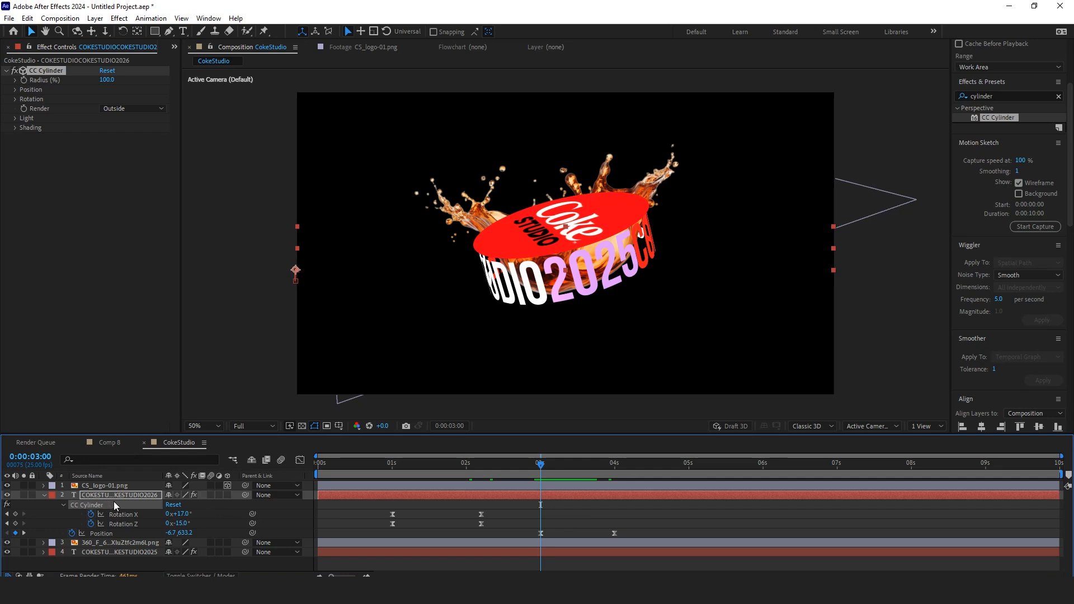
left_click(142, 545)
key("s")
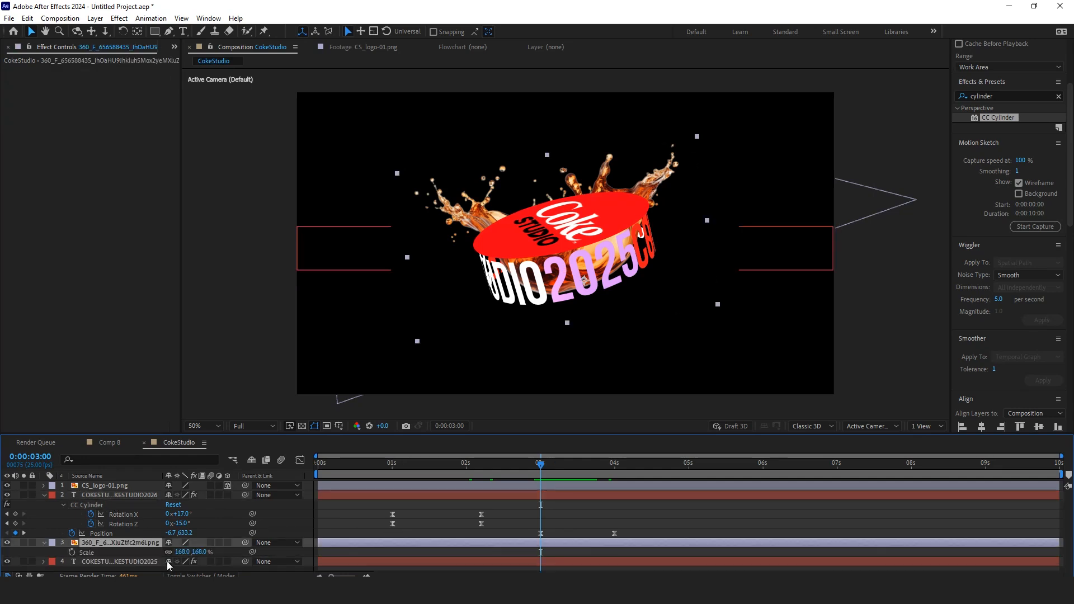
left_click(72, 552)
key("k")
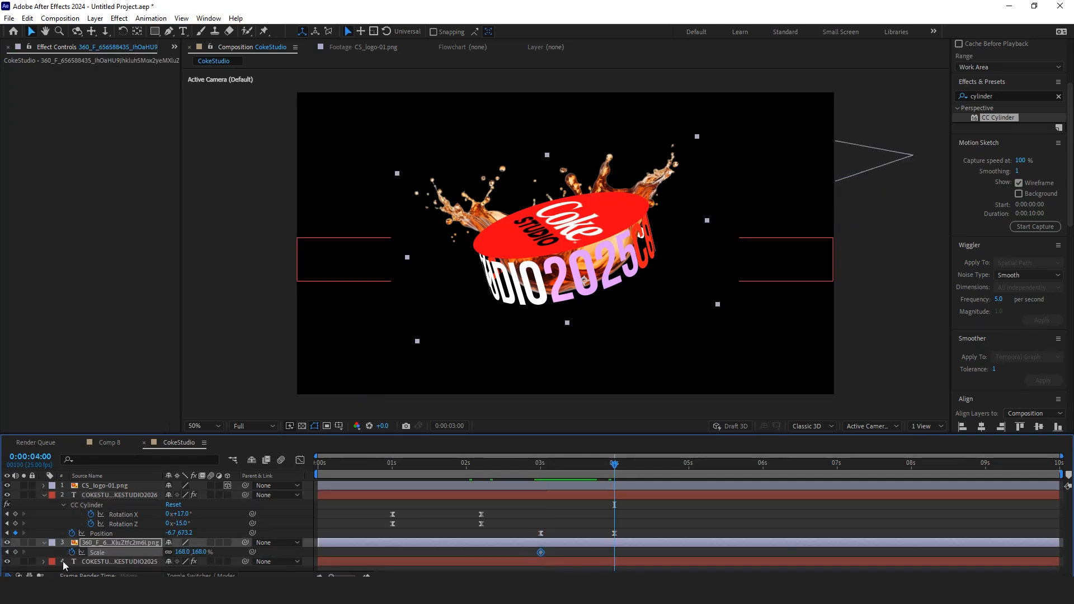
key("j")
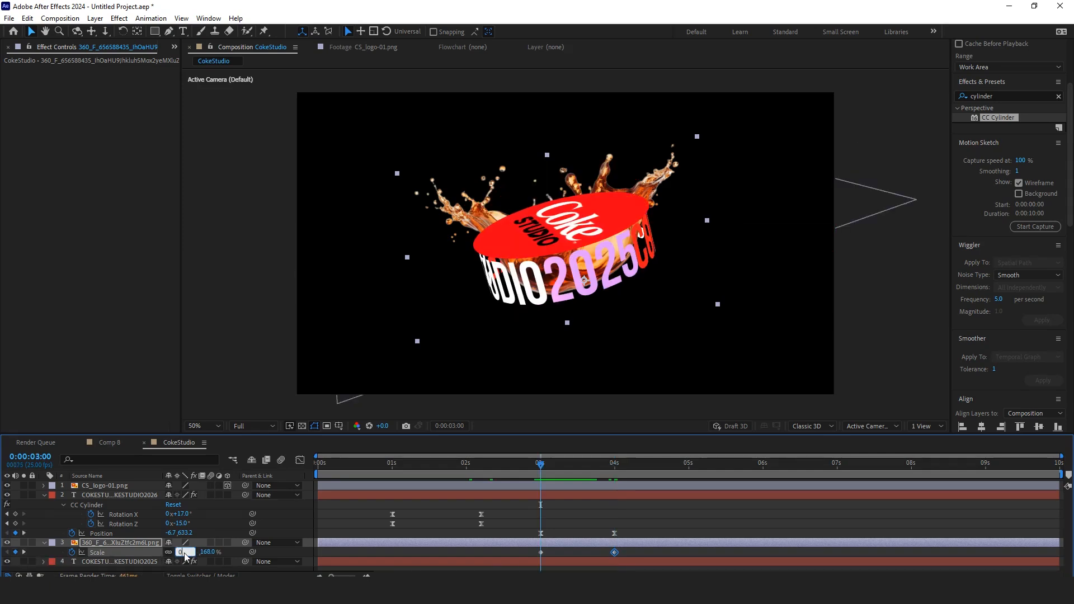
key("Return")
left_click_drag(639, 554, 506, 555)
key("F9")
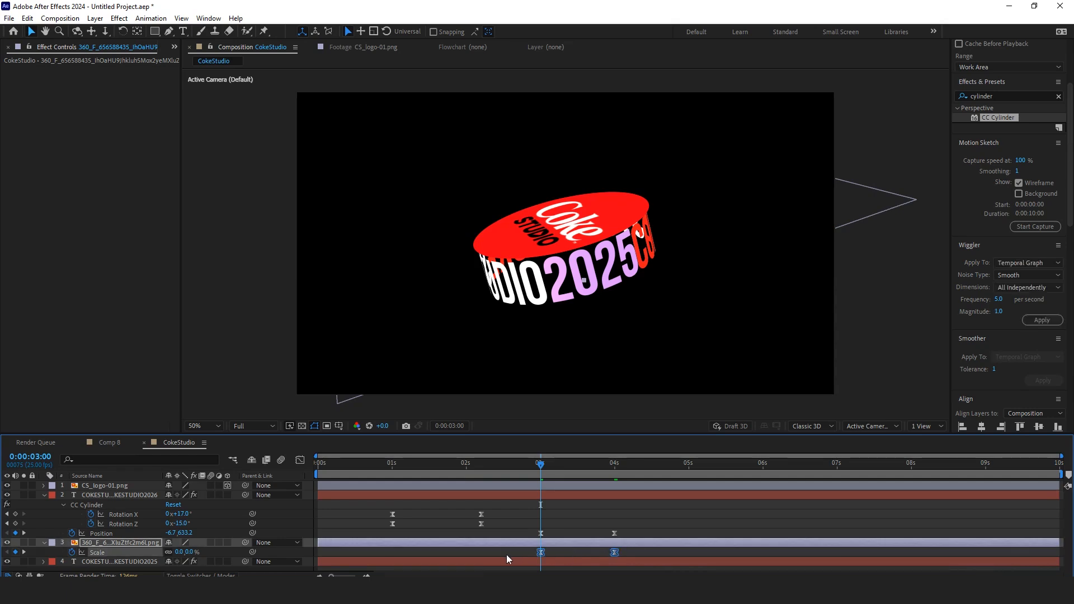
Step: Adjust the splash Scale speed curve in the Graph Editor for a sharper ease
left_click(300, 461)
left_click_drag(599, 550, 552, 551)
left_click(301, 460)
Step: Preview the animation with the logo's keyframes revealed, ending at 5 seconds
key("space")
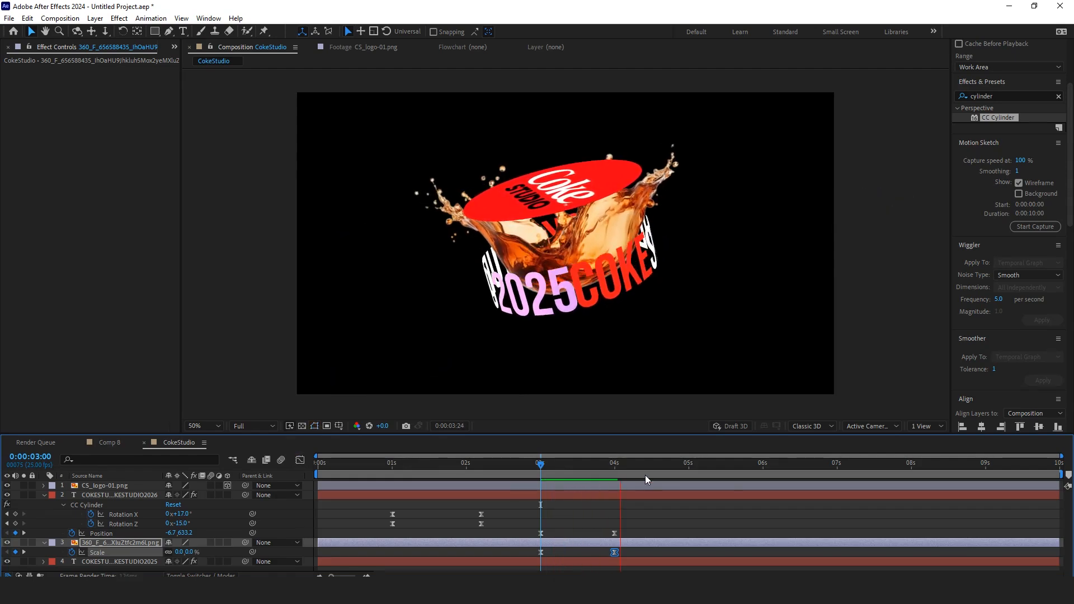
left_click_drag(653, 469, 688, 473)
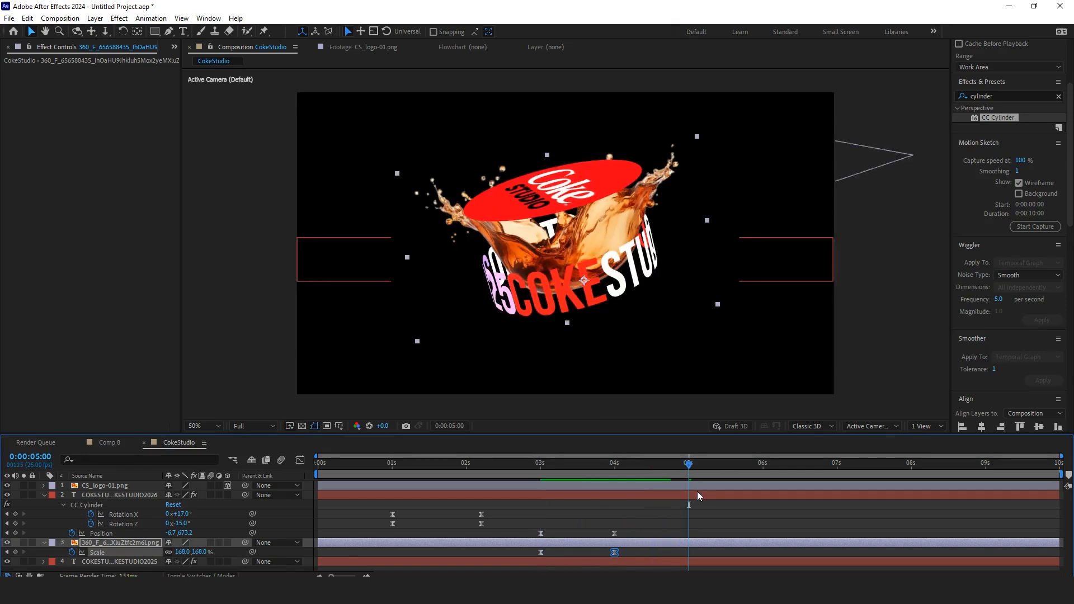
left_click(697, 488)
key("u")
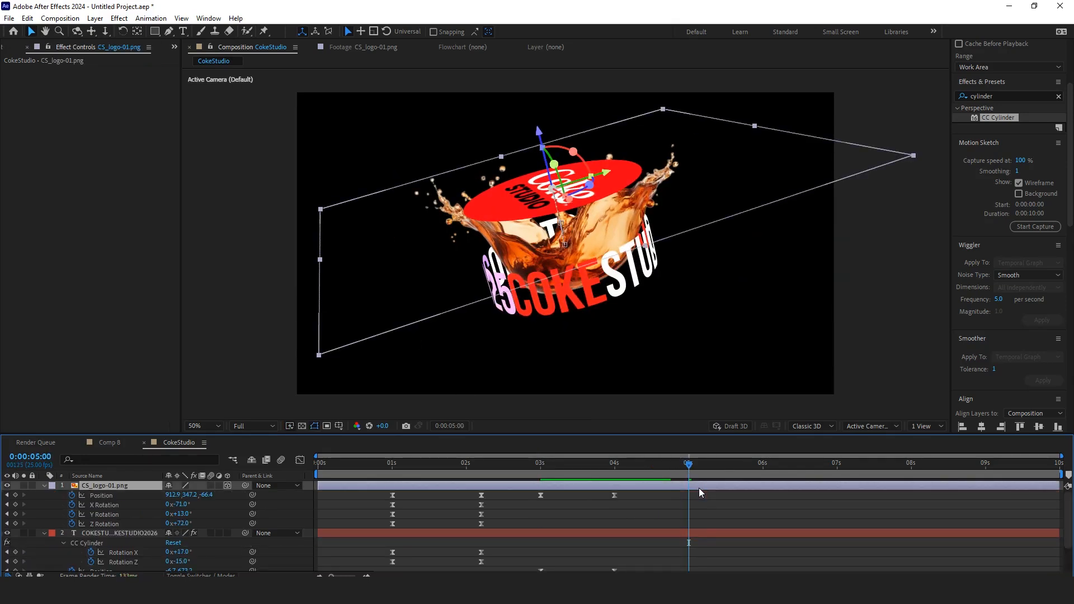
left_click_drag(690, 471, 455, 502)
key("space")
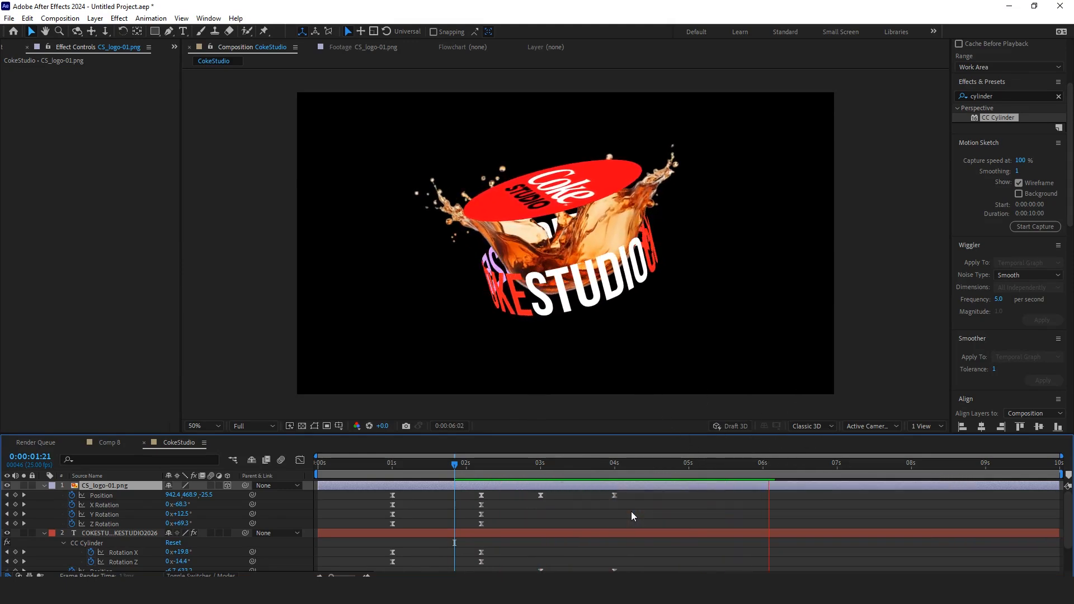
left_click(671, 472)
left_click_drag(696, 483, 569, 491)
key("space")
left_click(689, 467)
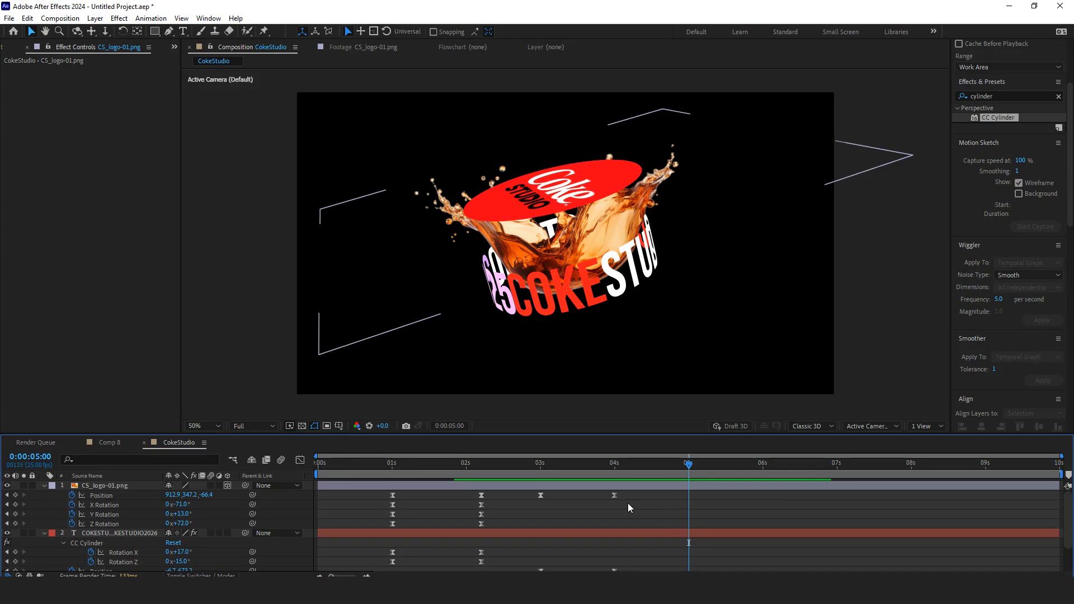
Step: Copy the logo's 4-second Position keyframe to 5 seconds and its 3-second keyframe to 6 seconds
left_click_drag(628, 503, 602, 495)
key("ctrl+c")
key("ctrl+v")
left_click(539, 496)
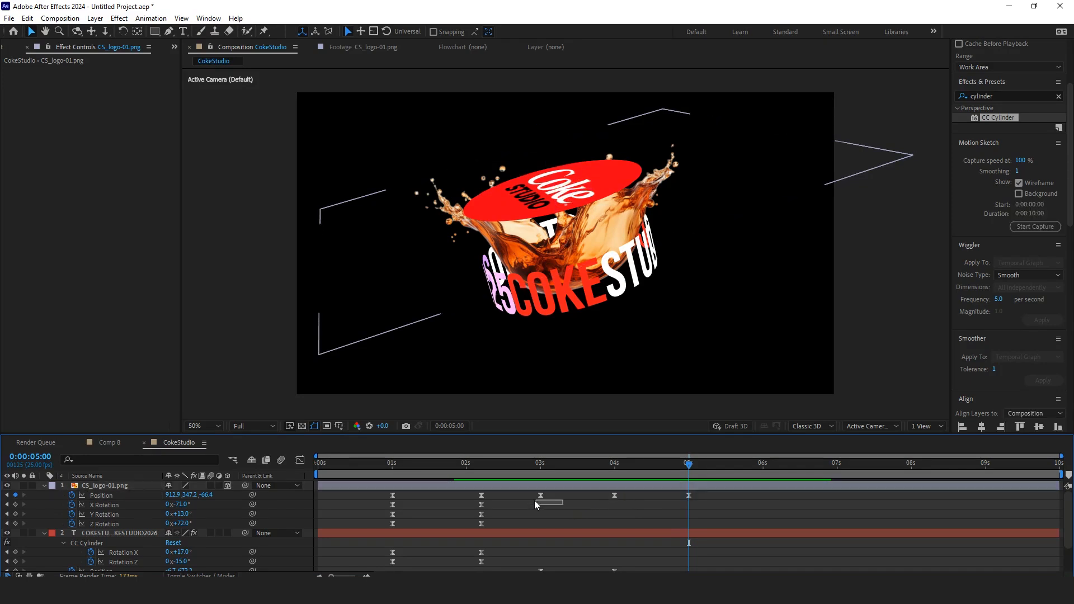
key("ctrl+c")
left_click(763, 463)
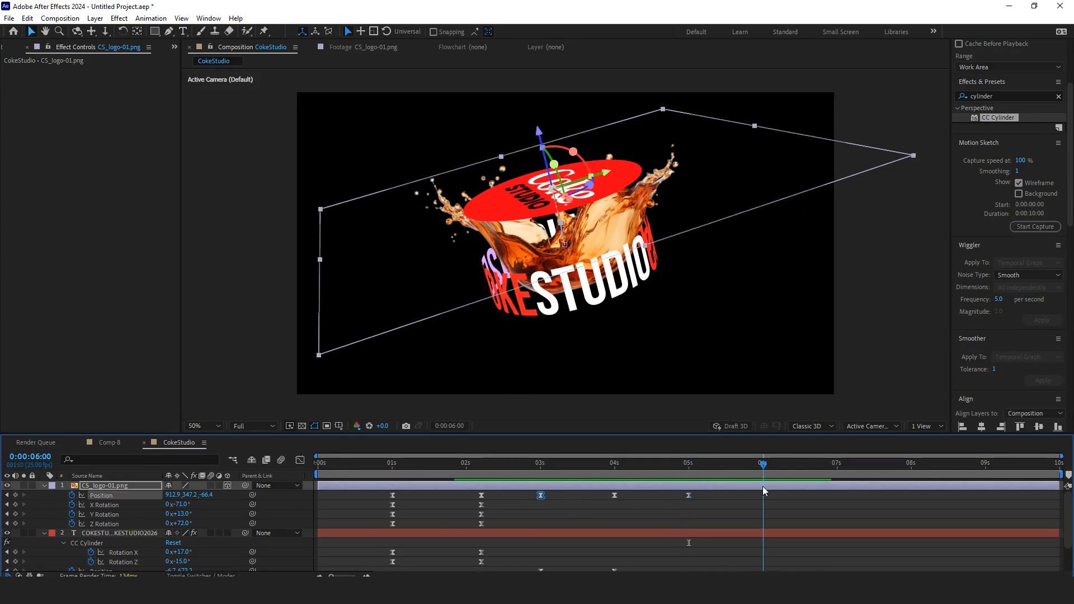
key("ctrl+v")
left_click_drag(804, 492, 662, 506)
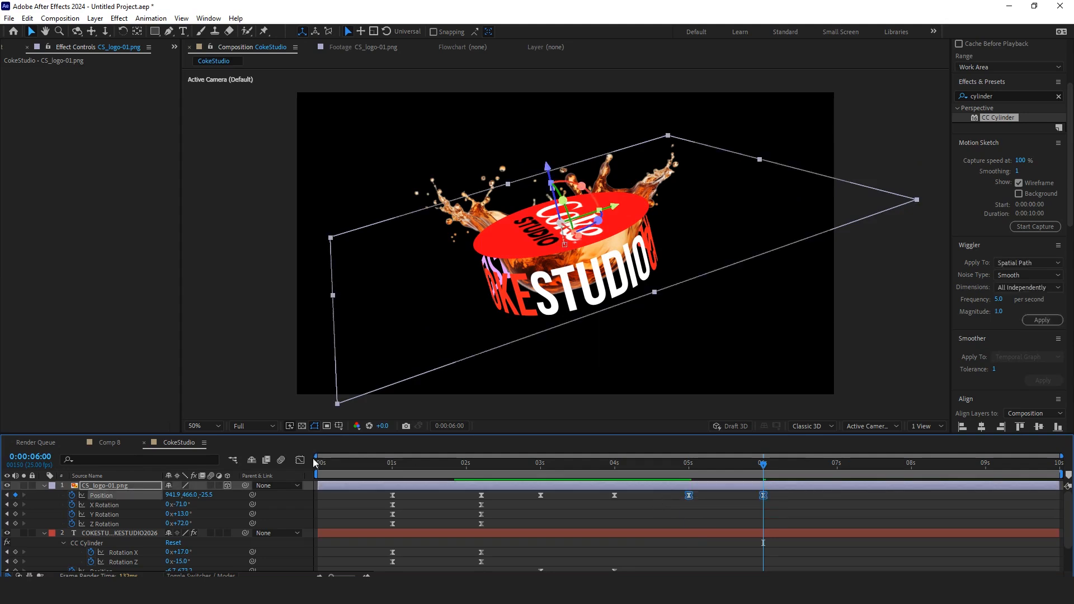
left_click(300, 461)
left_click(300, 460)
left_click(677, 464)
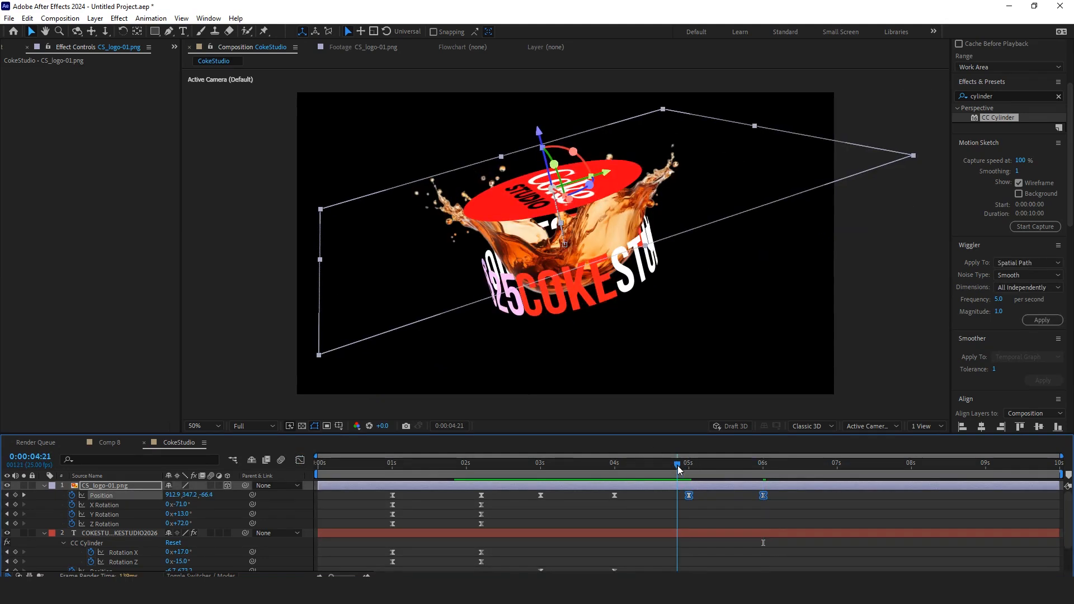
key("space")
scroll(692, 514, "down", 2)
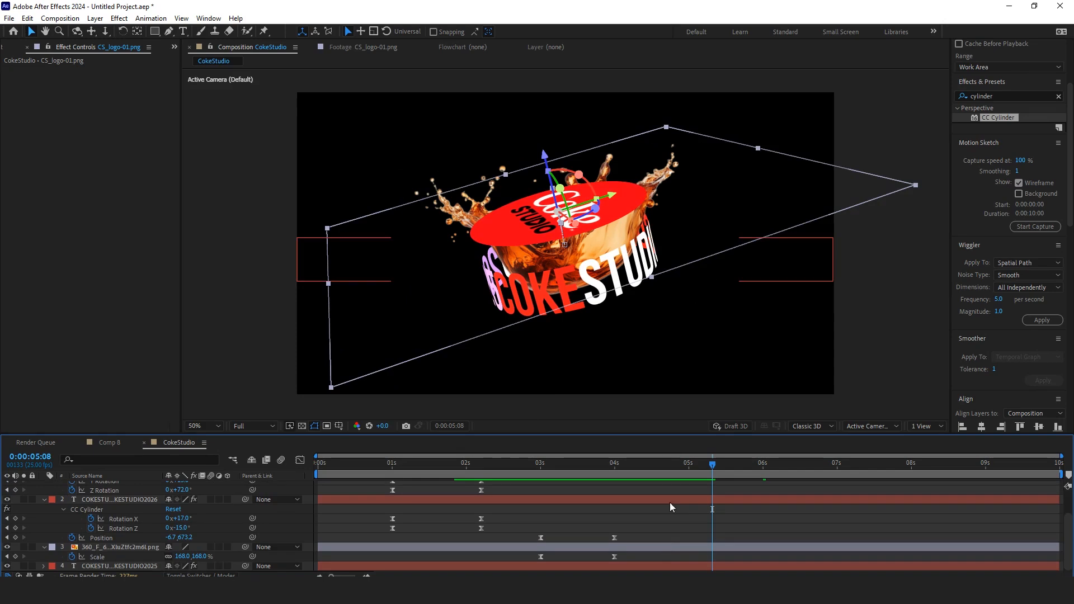
Step: Copy the splash layer's Scale keyframes so it holds 168% at 5 seconds and shrinks to 0% at 6 seconds
left_click(703, 468)
left_click(690, 549)
scroll(693, 542, "up", 2)
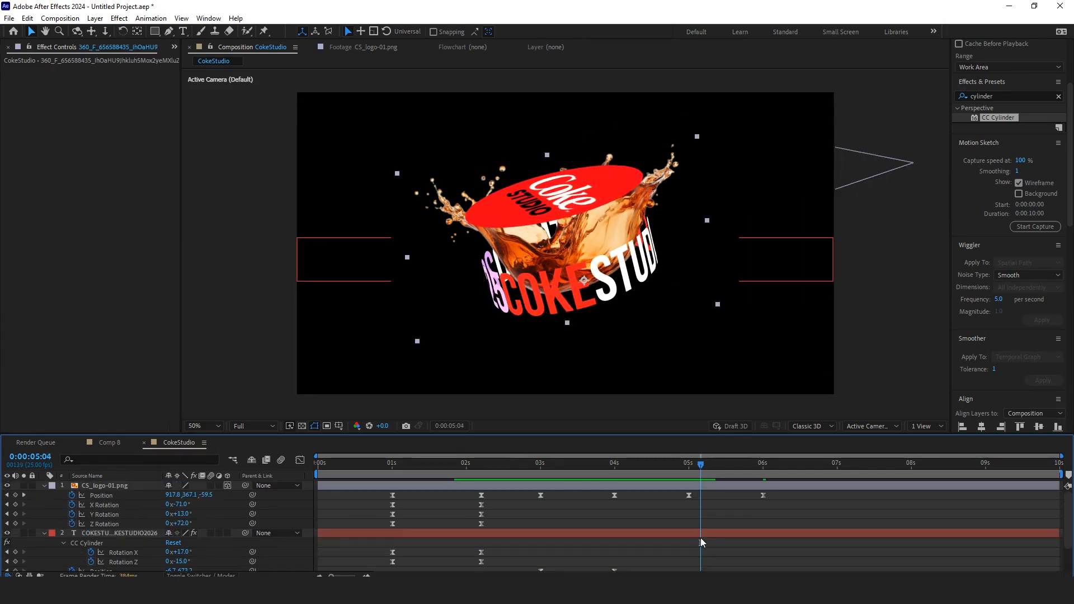
key("h")
key("j")
scroll(699, 537, "down", 2)
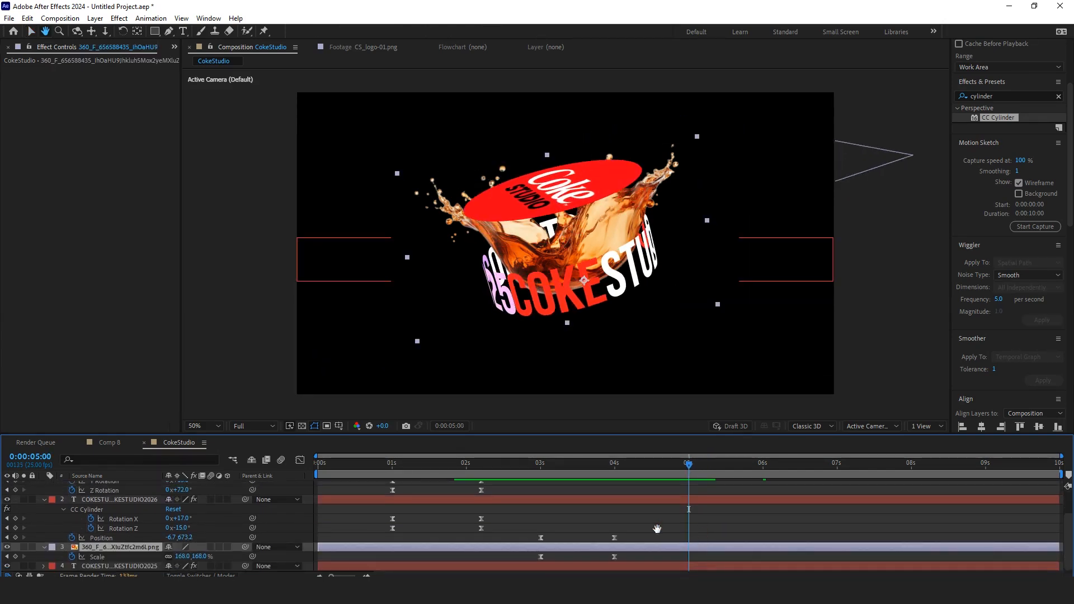
key("v")
left_click(556, 556)
left_click_drag(623, 556, 533, 562)
key("ctrl+c")
key("ctrl+v")
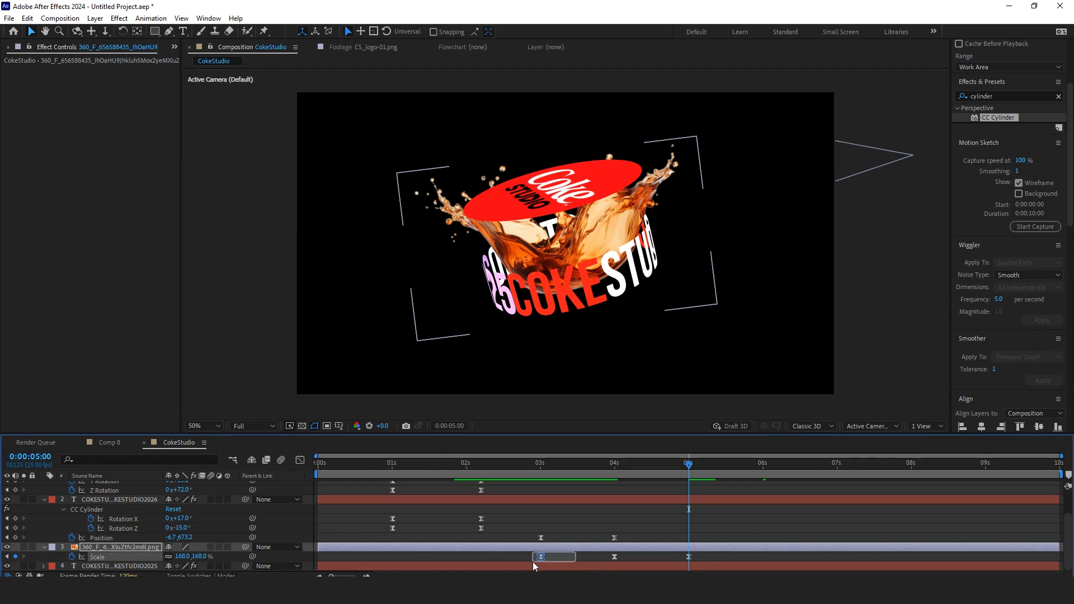
key("k")
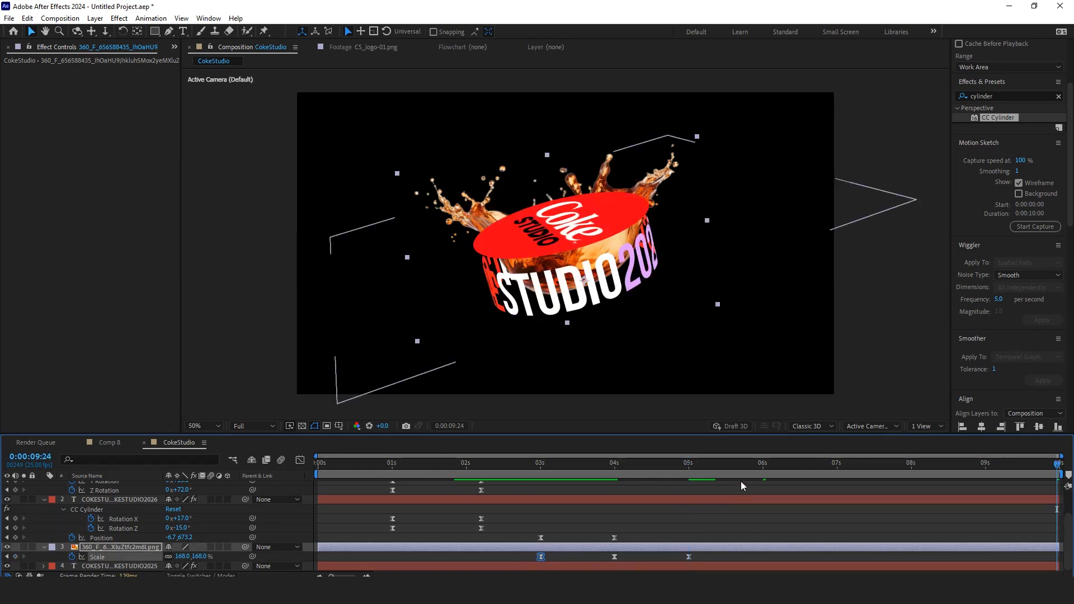
left_click(734, 464)
scroll(742, 486, "up", 2)
key("k")
scroll(755, 535, "down", 2)
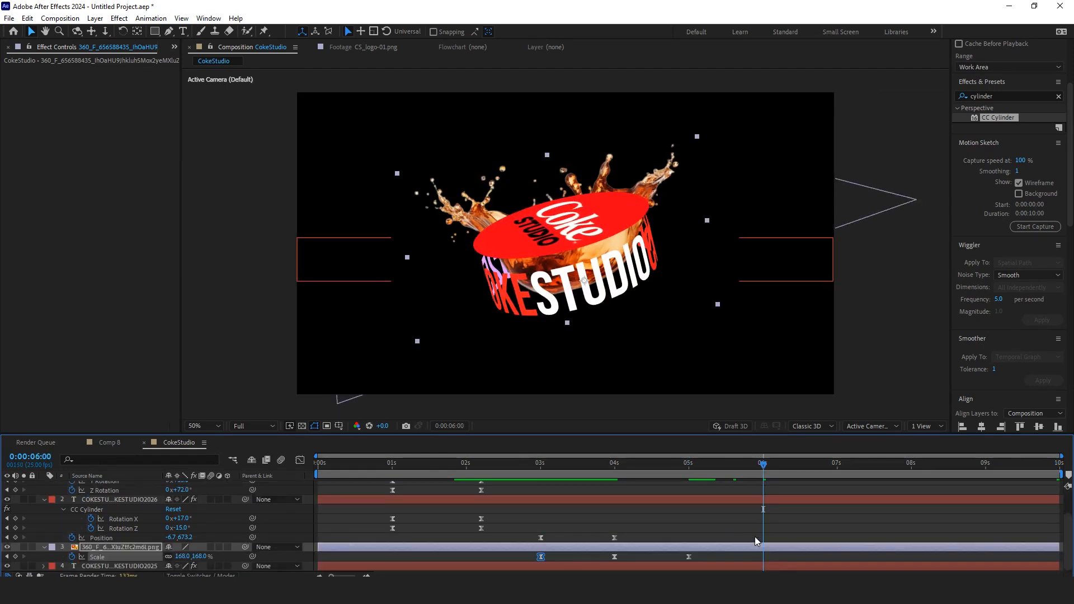
key("ctrl+v")
Step: Ease the splash's 5- and 6-second Scale keyframes by shaping their speed curve in the Graph Editor
left_click_drag(777, 557, 681, 563)
left_click(300, 460)
left_click(300, 460)
left_click(301, 460)
left_click(753, 540)
left_click_drag(750, 533, 702, 534)
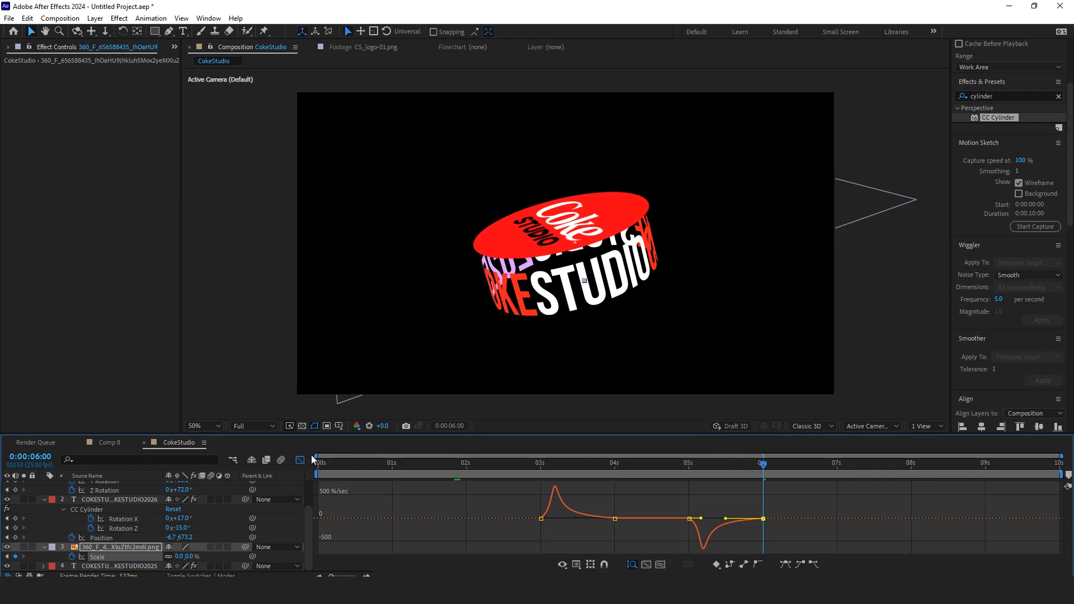
left_click(300, 460)
Step: Preview the full logo, splash and cylinder animation from around 2 seconds
left_click_drag(679, 464, 681, 472)
key("space")
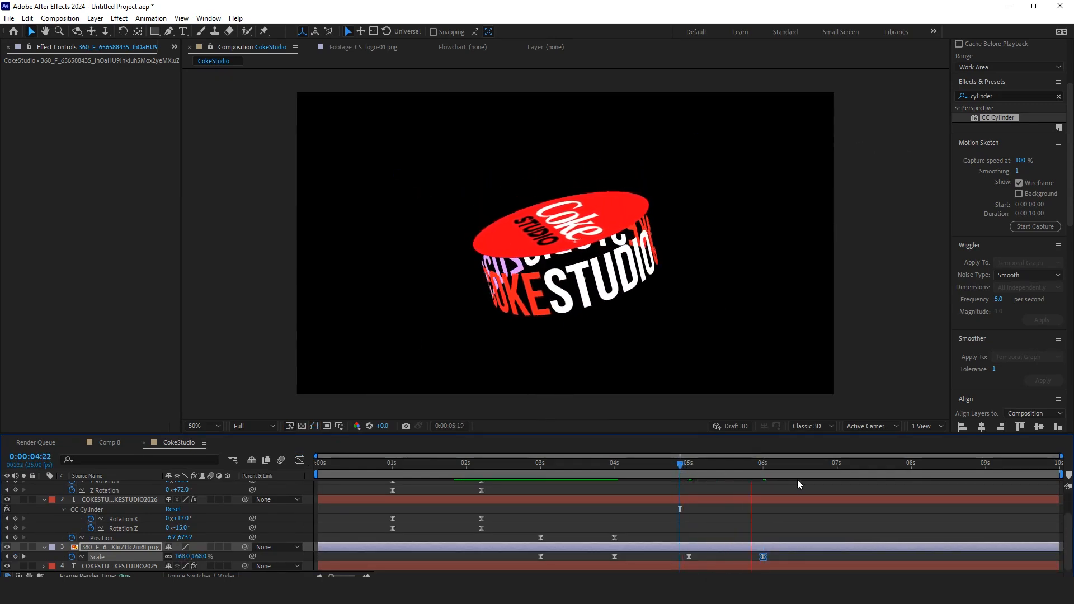
left_click_drag(775, 468, 520, 469)
key("space")
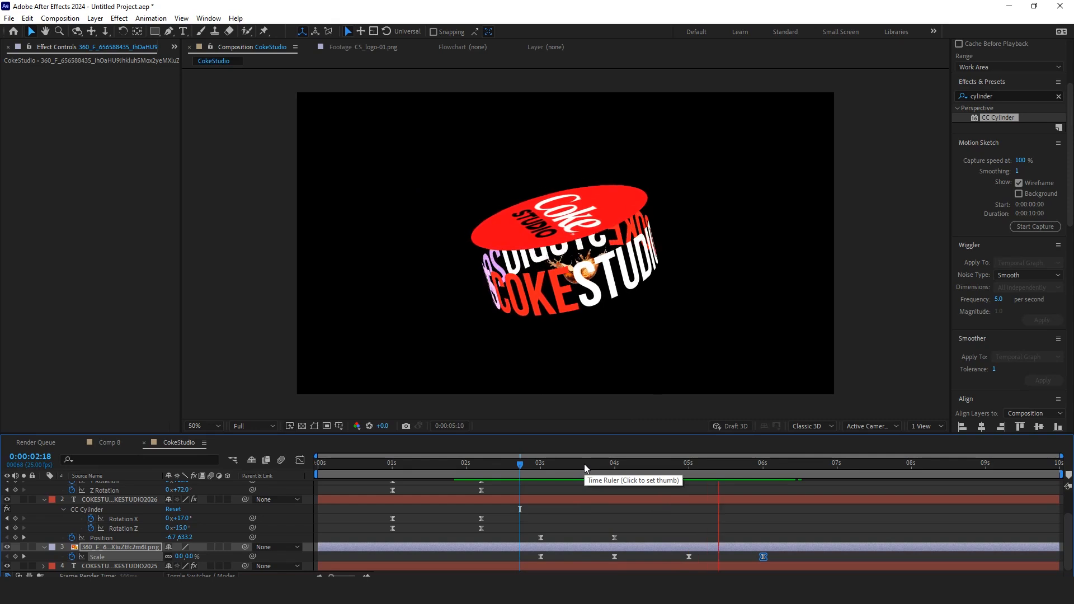
left_click_drag(743, 465, 583, 475)
left_click(174, 47)
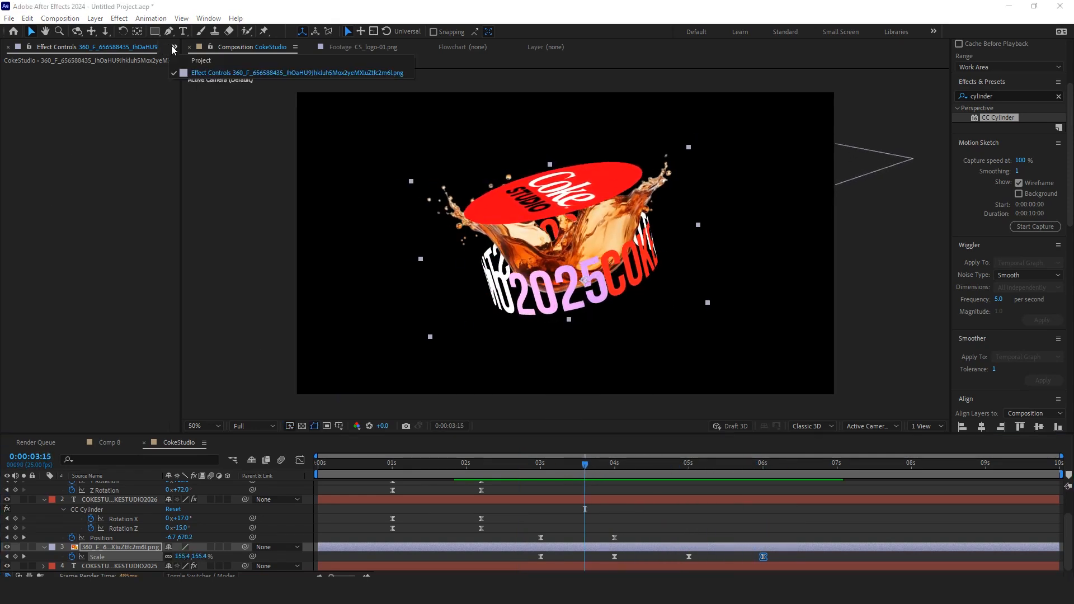
Step: Open the Project panel and collapse the Assets folder
left_click(192, 66)
left_click(1, 214)
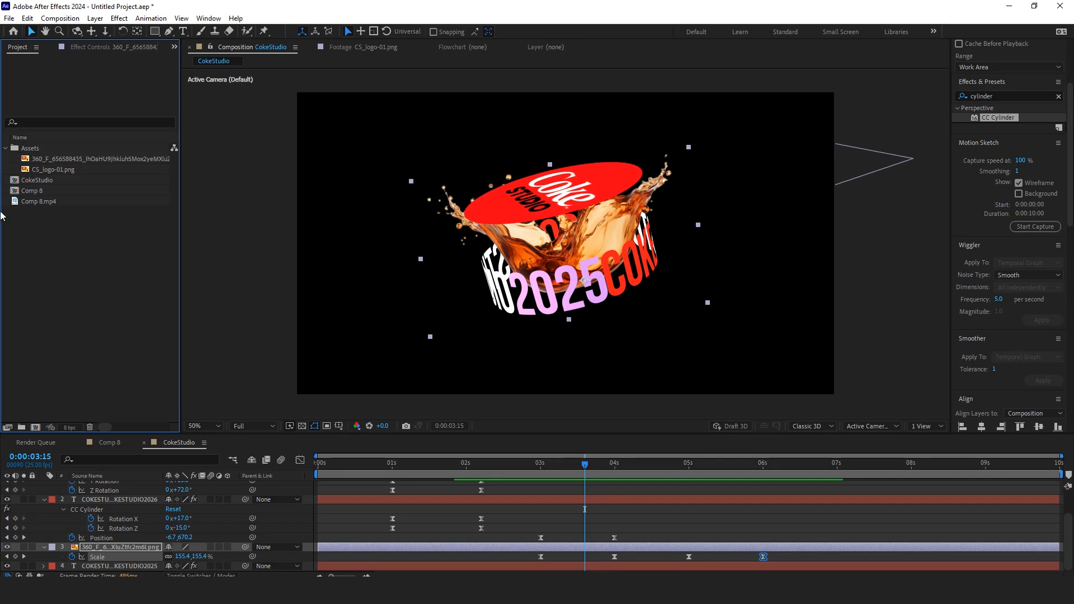
left_click(6, 149)
left_click(671, 516)
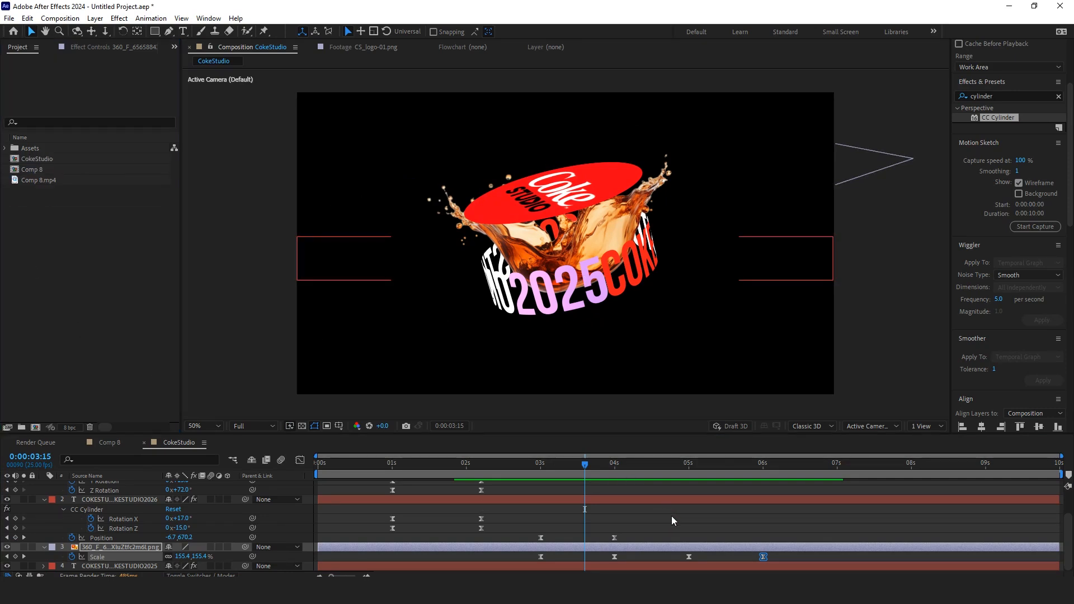
Step: Collapse the displayed properties of all layers in the timeline
key("ctrl+a")
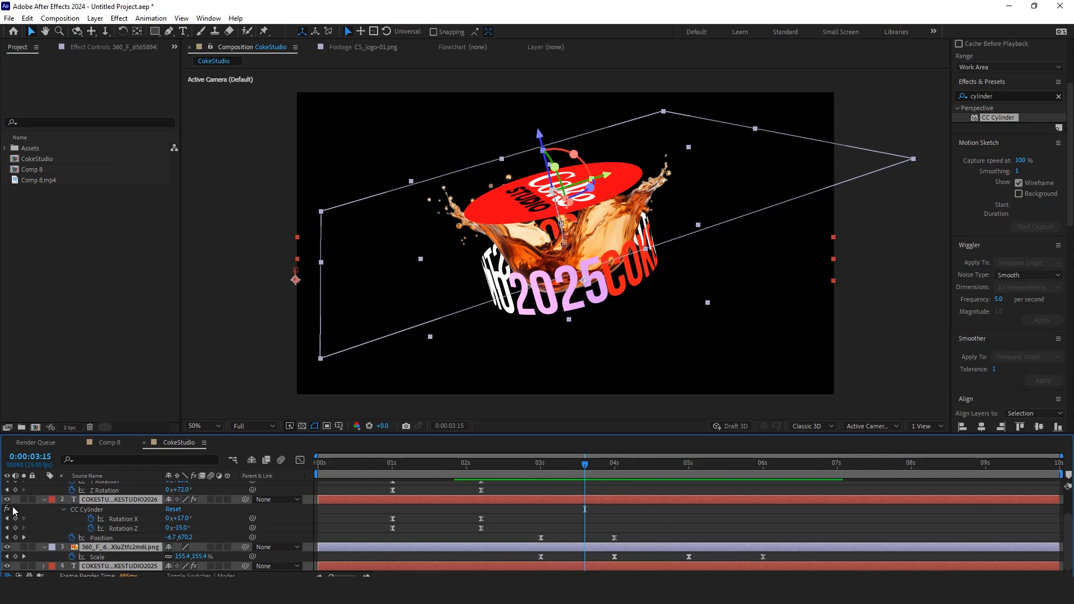
key("u")
left_click(110, 528)
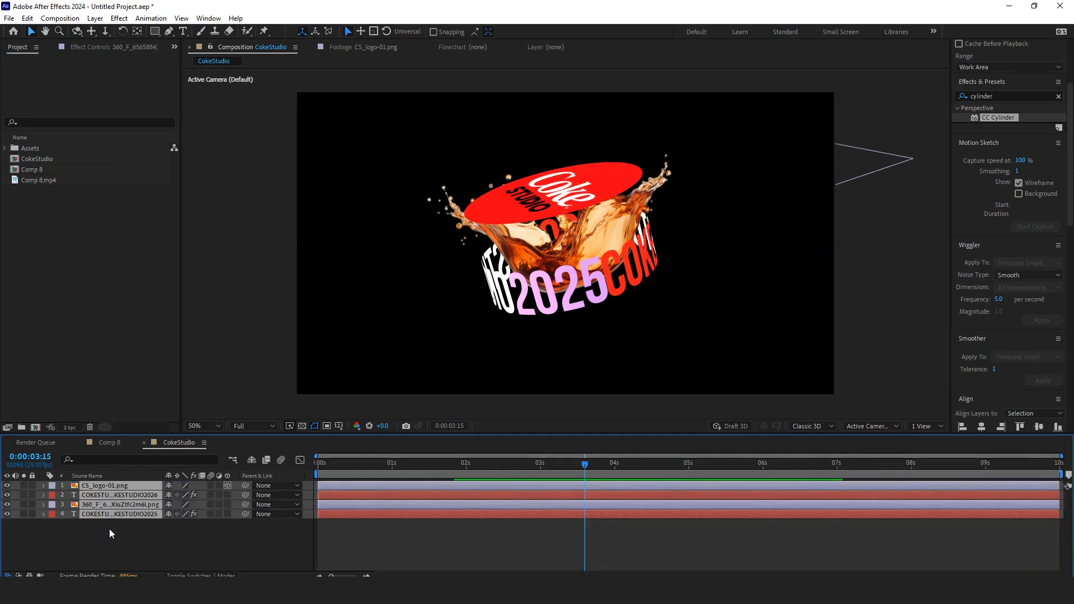
Step: Duplicate the liquid splash layer
left_click(139, 506)
left_click(8, 504)
left_click(7, 505)
key("ctrl+d")
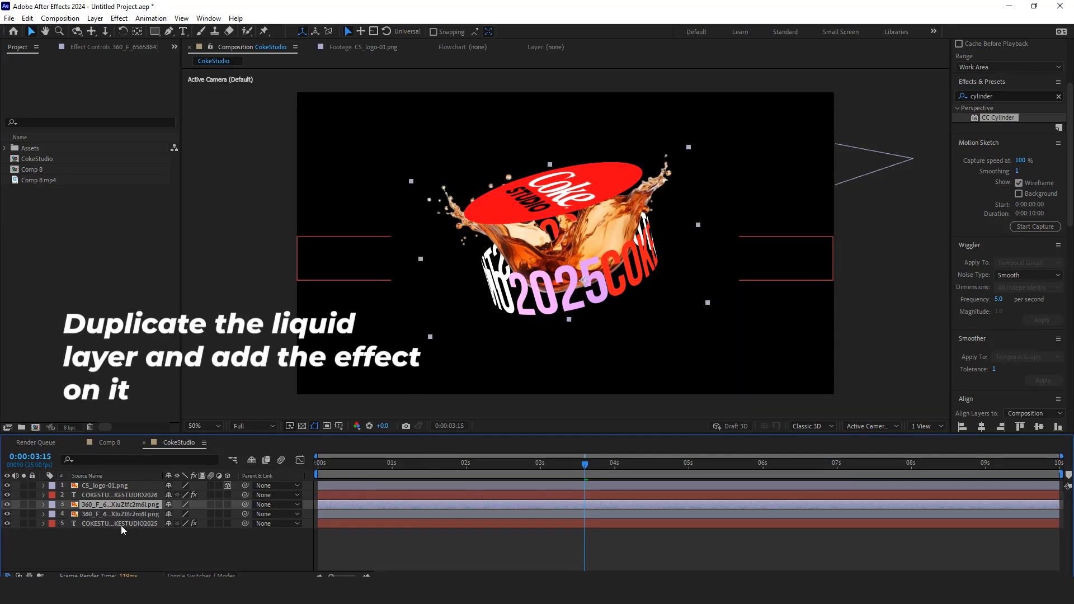
Step: Set the duplicated splash layer's label color to Yellow
left_click(121, 514)
left_click(52, 514)
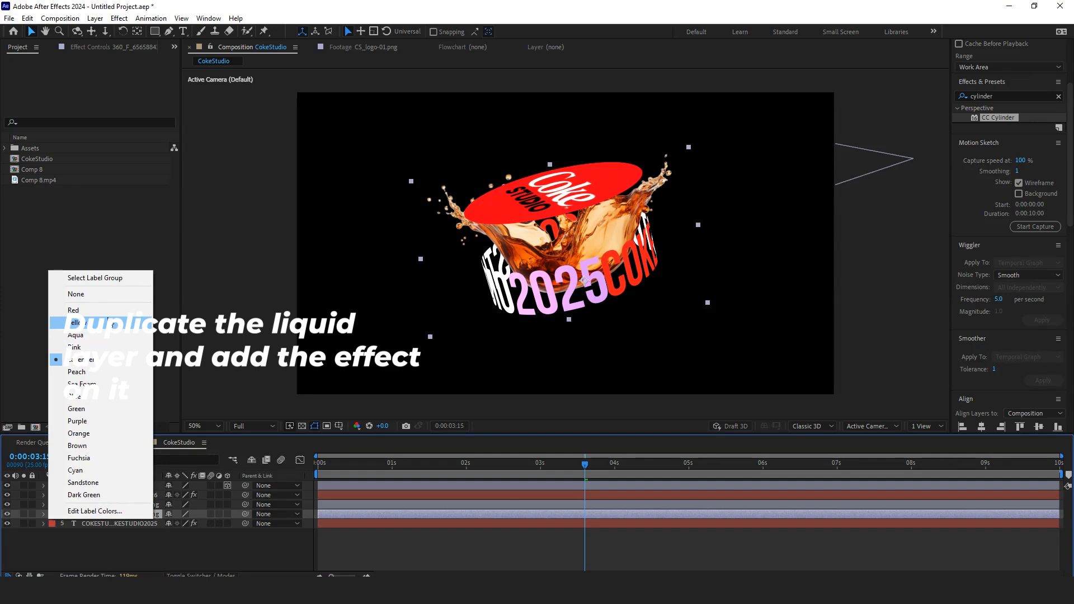
left_click(75, 323)
Step: Search the effects for Mercury and apply CC Mr. Mercury to the duplicated splash layer
left_click(958, 95)
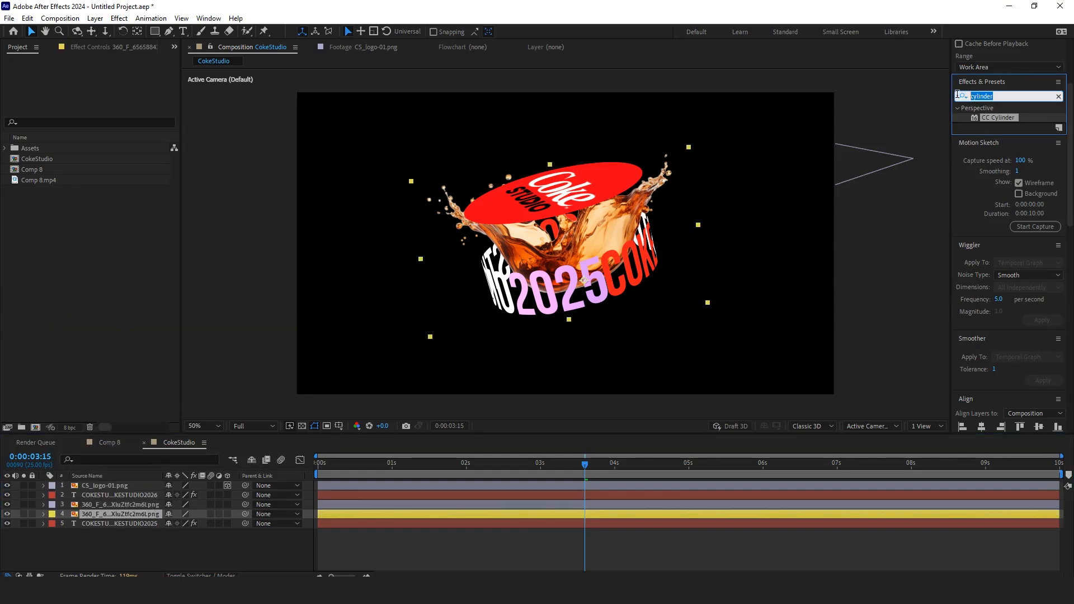
type("cc")
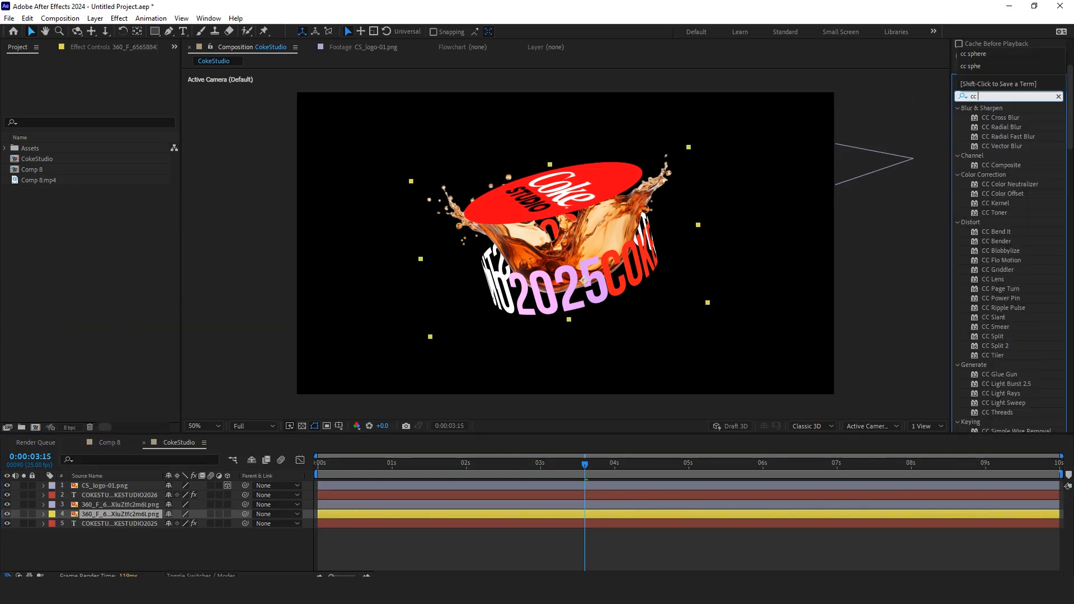
type(" mercury")
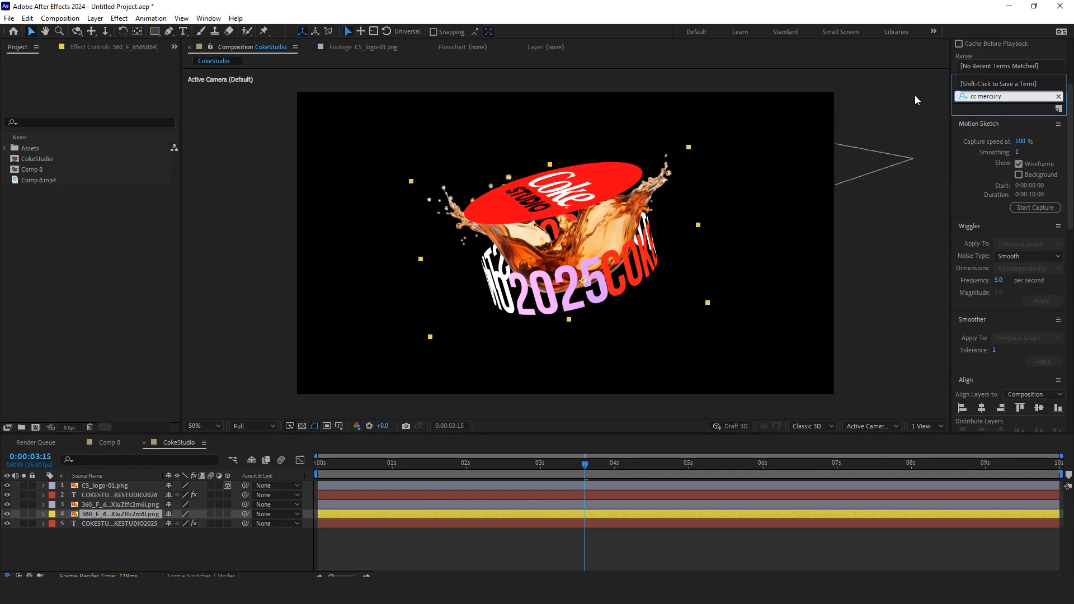
key("BackSpace")
key("BackSpace")
key("BackSpace")
key("BackSpace")
key("BackSpace")
key("BackSpace")
key("BackSpace")
key("BackSpace")
key("BackSpace")
type("mer")
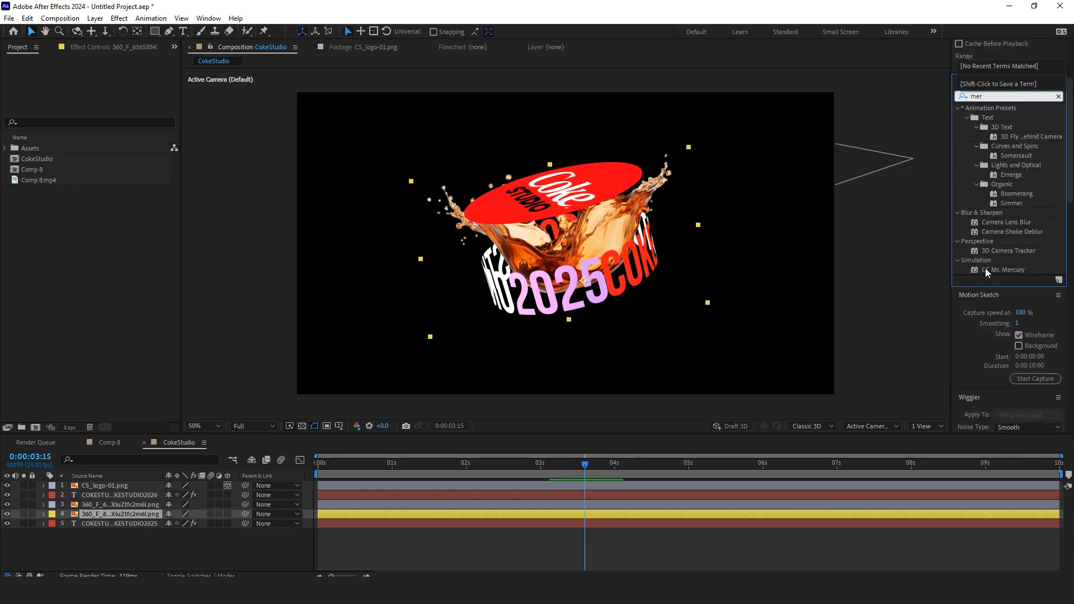
double_click(988, 271)
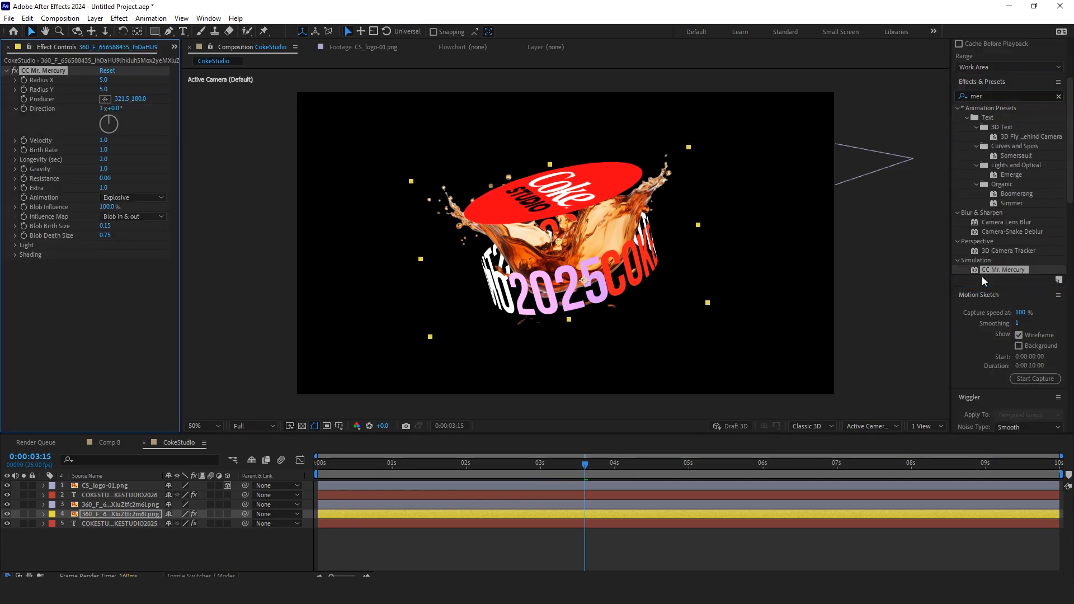
Step: Solo the duplicated splash layer and set CC Mr. Mercury's Gravity to 0
left_click(32, 515)
left_click(32, 514)
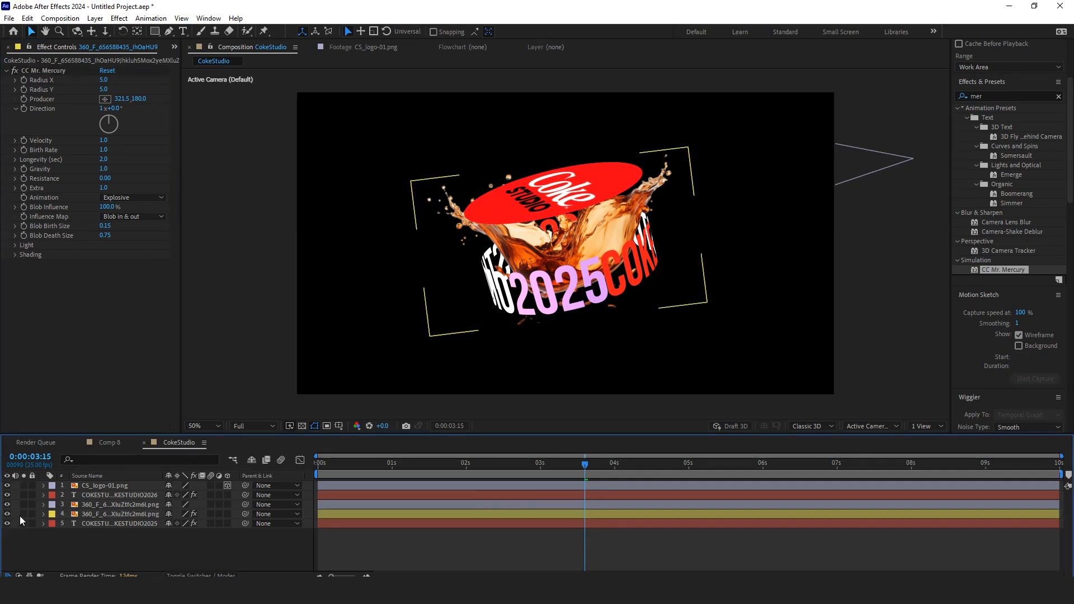
left_click(23, 515)
mouse_move(601, 471)
left_mouse_down()
mouse_move(636, 468)
mouse_move(570, 478)
mouse_move(610, 479)
mouse_move(588, 480)
left_mouse_up()
left_click(103, 168)
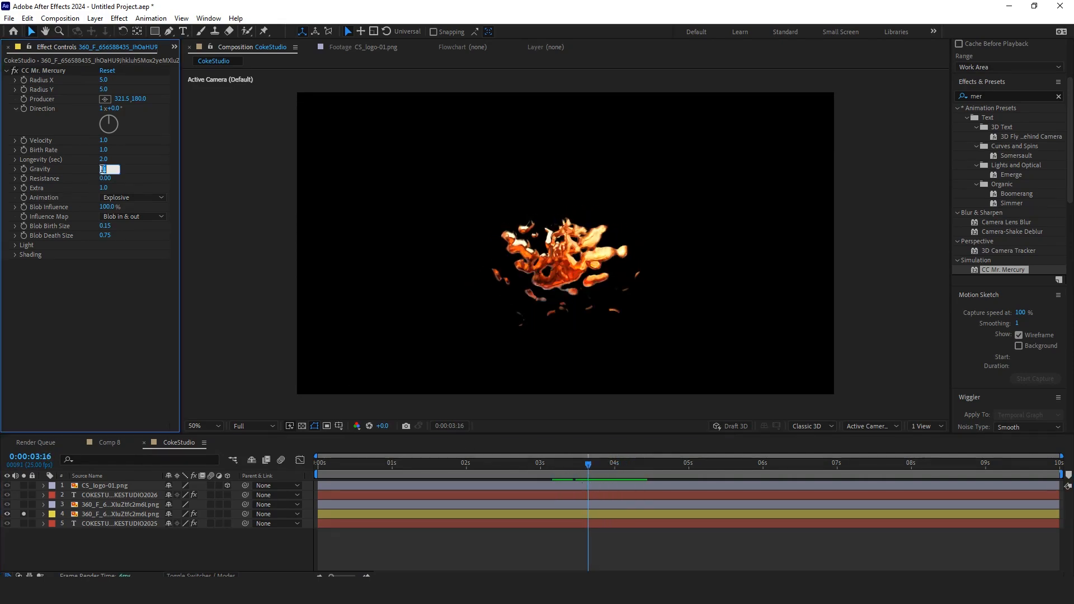
type("0")
key("Return")
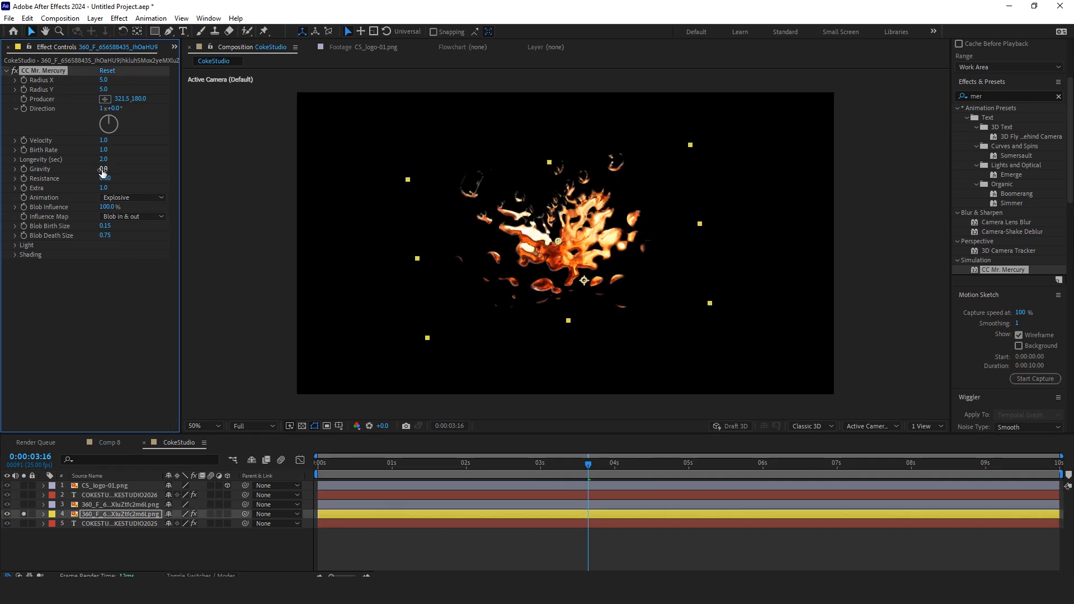
Step: Lower Blob Death Size to about 0.27 and unsolo the duplicated splash layer
left_click_drag(106, 235, 96, 239)
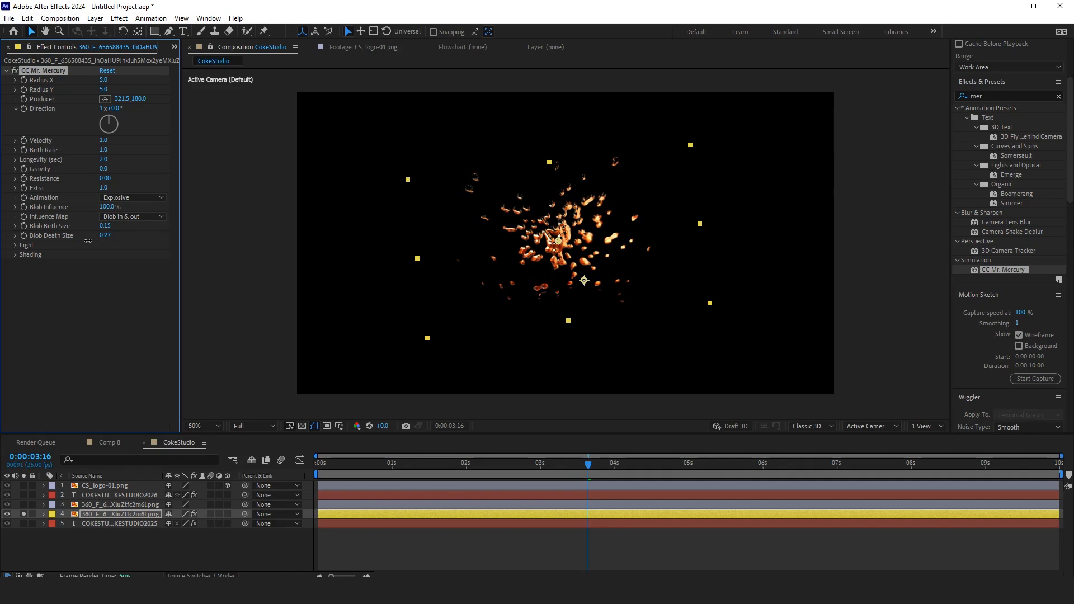
left_click(23, 513)
Step: Preview the Mr. Mercury splash alongside its Scale keyframes across the timeline
left_click(543, 474)
left_click_drag(544, 477, 517, 465)
key("s")
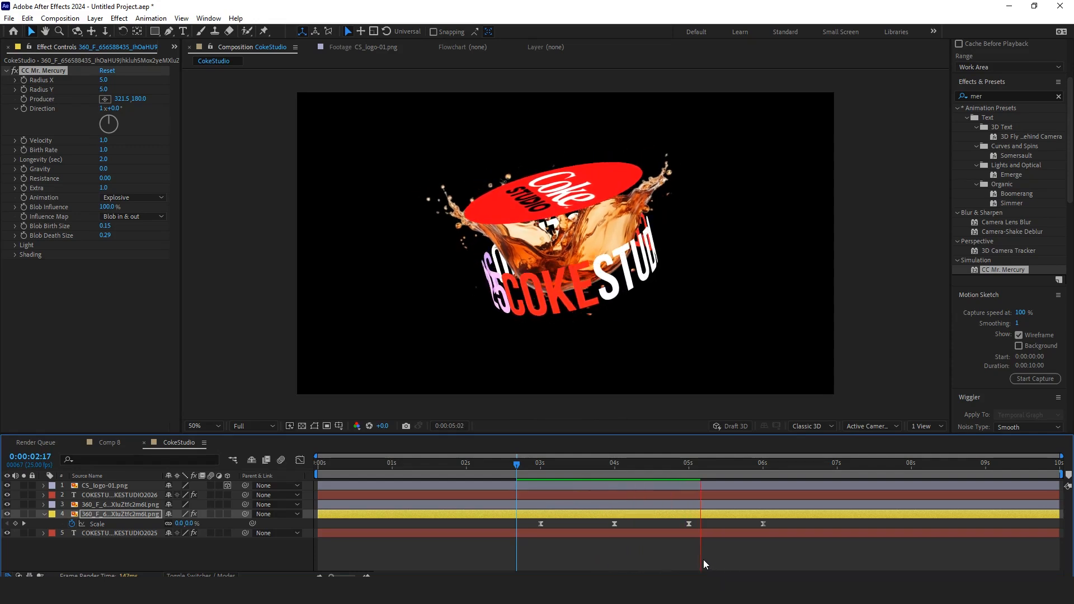
left_click(529, 463)
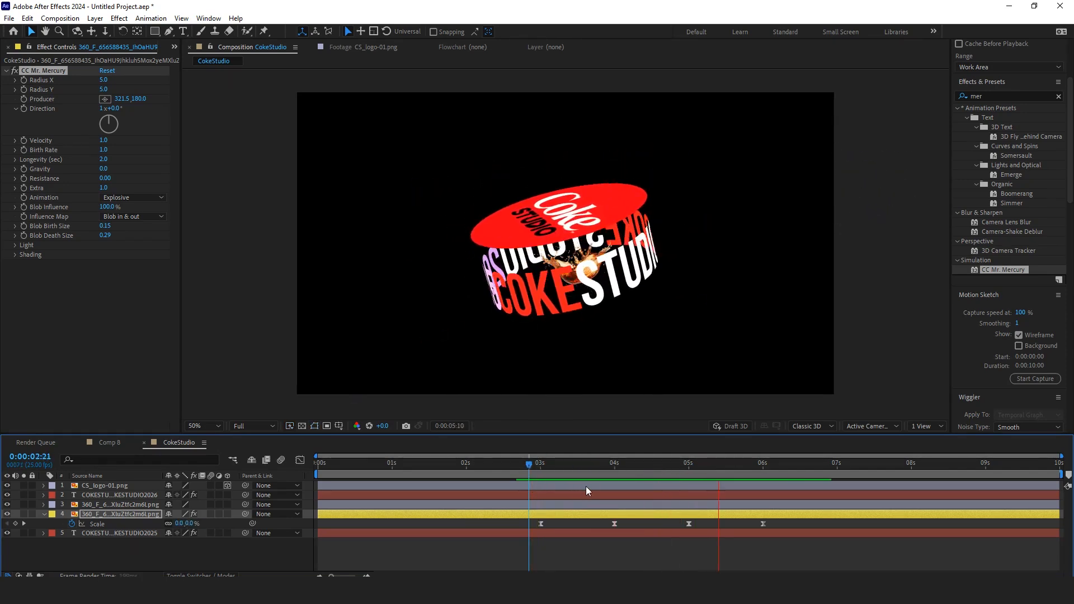
left_click_drag(669, 464, 555, 473)
key("space")
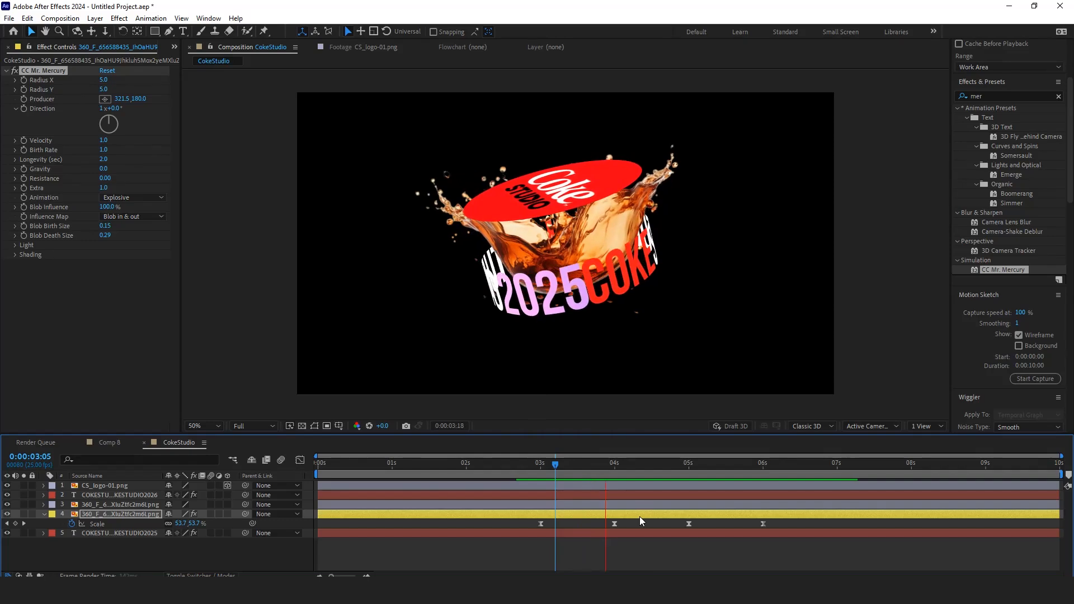
key("space")
left_click_drag(725, 465, 775, 531)
left_click(233, 563)
left_click(43, 514)
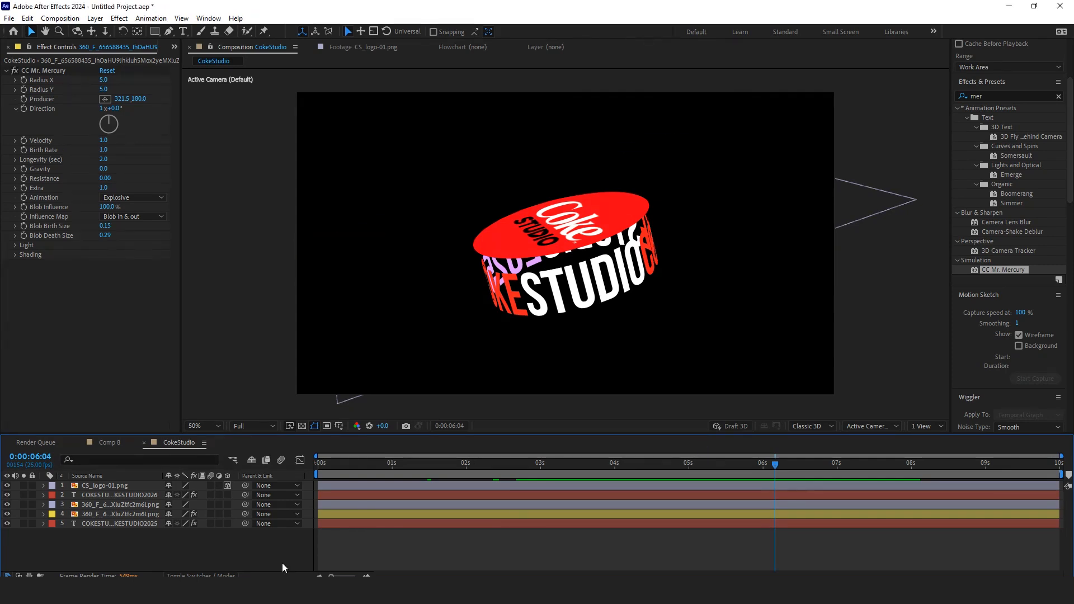
Step: Precompose all layers into a new composition named FinalComp
key("ctrl+a")
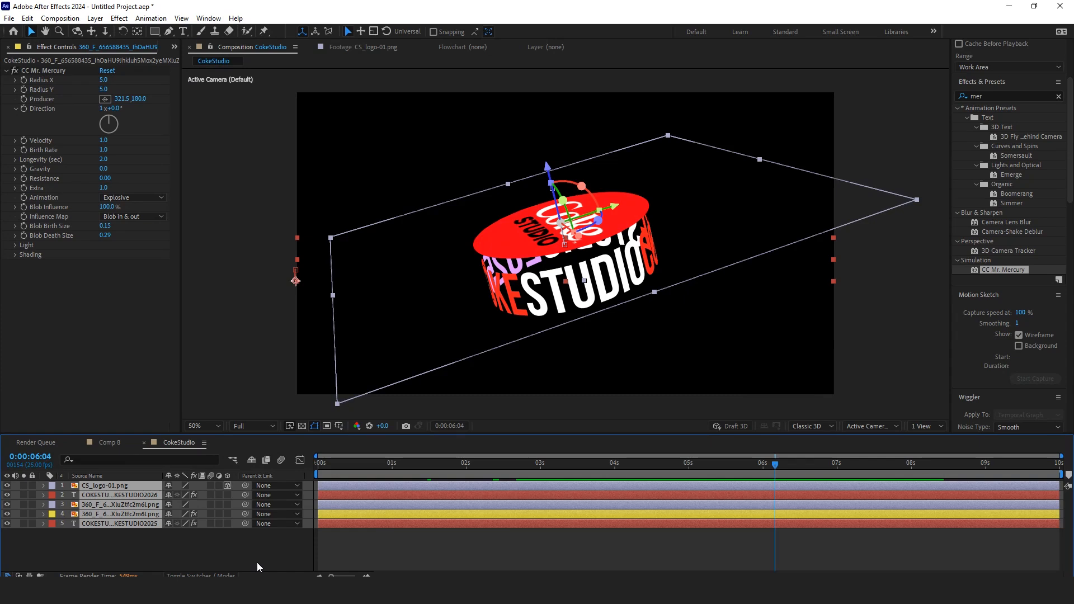
key("ctrl+shift+c")
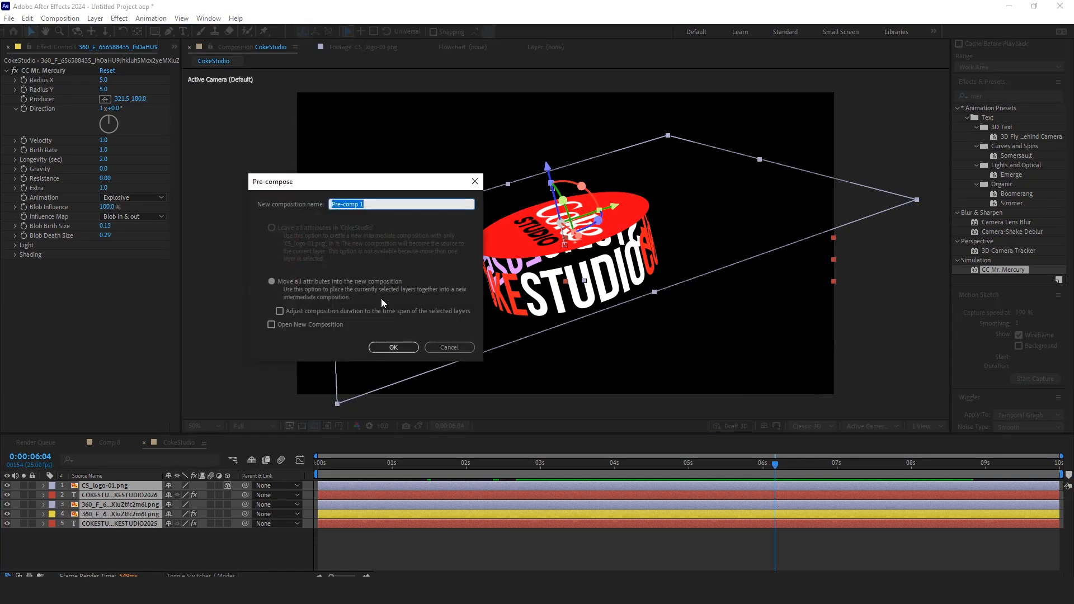
type("FinalComp")
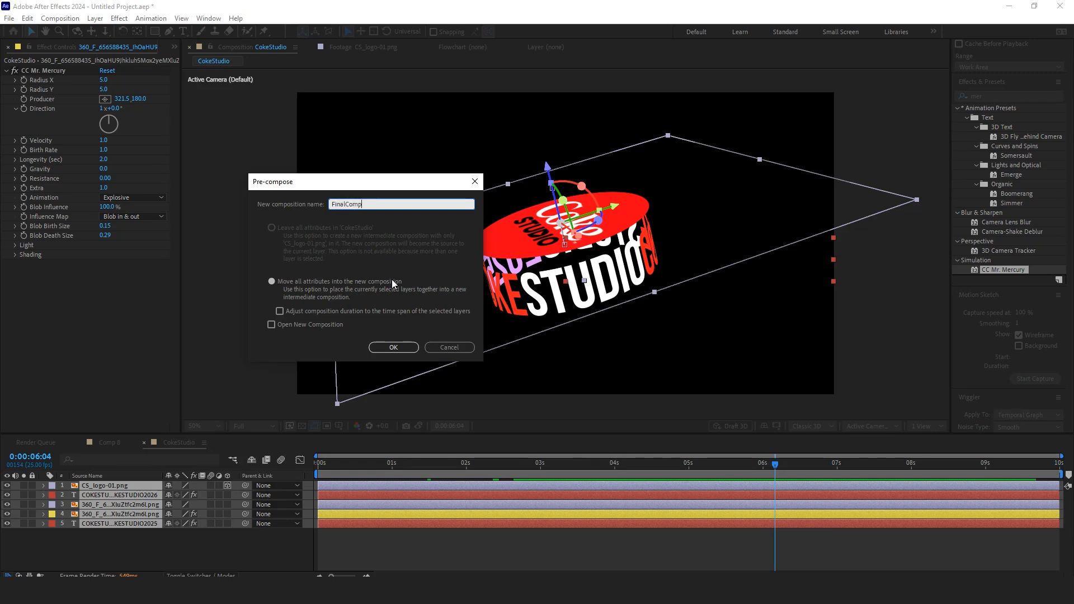
left_click(396, 346)
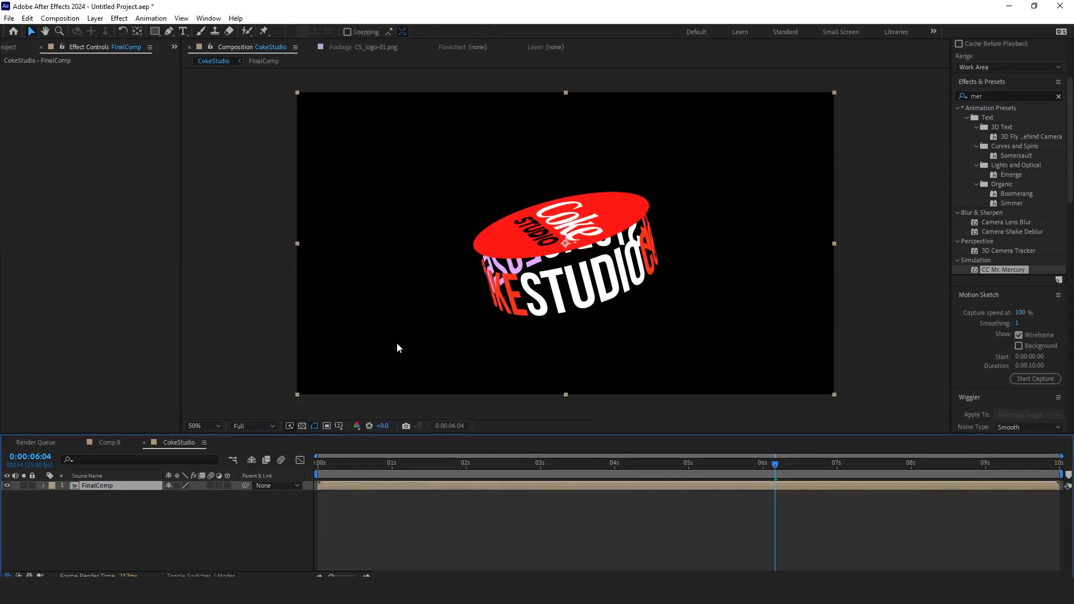
Step: Animate FinalComp's Scale from 50% at 0 seconds to 100% at about 1.5 seconds with Easy Ease
left_click_drag(657, 456, 392, 478)
key("s")
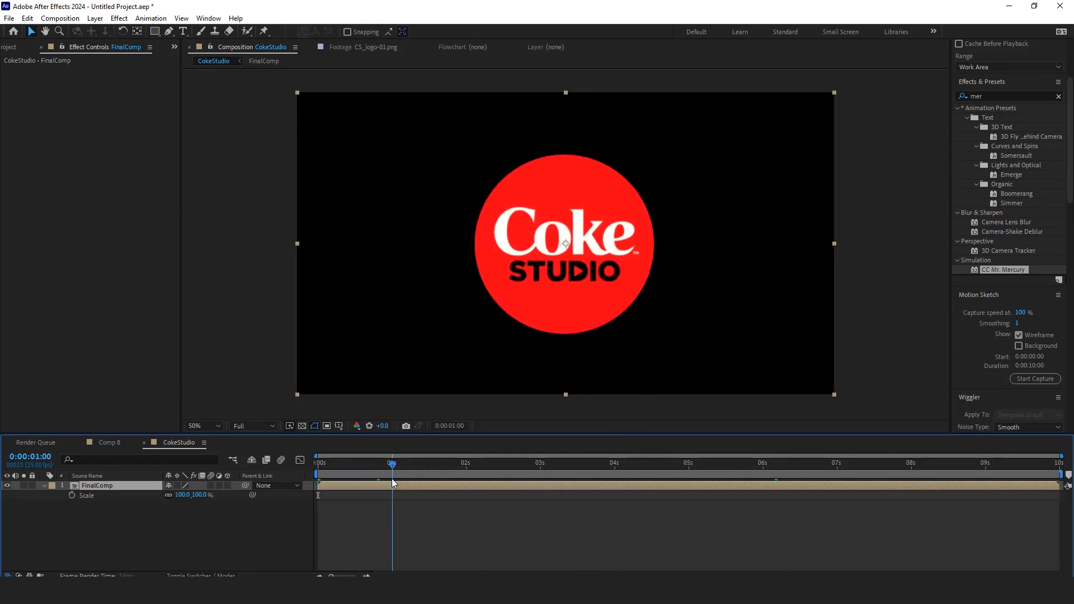
left_click(72, 495)
key("Home")
left_click_drag(183, 500, 157, 502)
left_click_drag(485, 532, 315, 495)
left_click(300, 460)
key("F9")
left_click_drag(340, 550, 367, 551)
left_click(300, 460)
left_click_drag(401, 495, 425, 496)
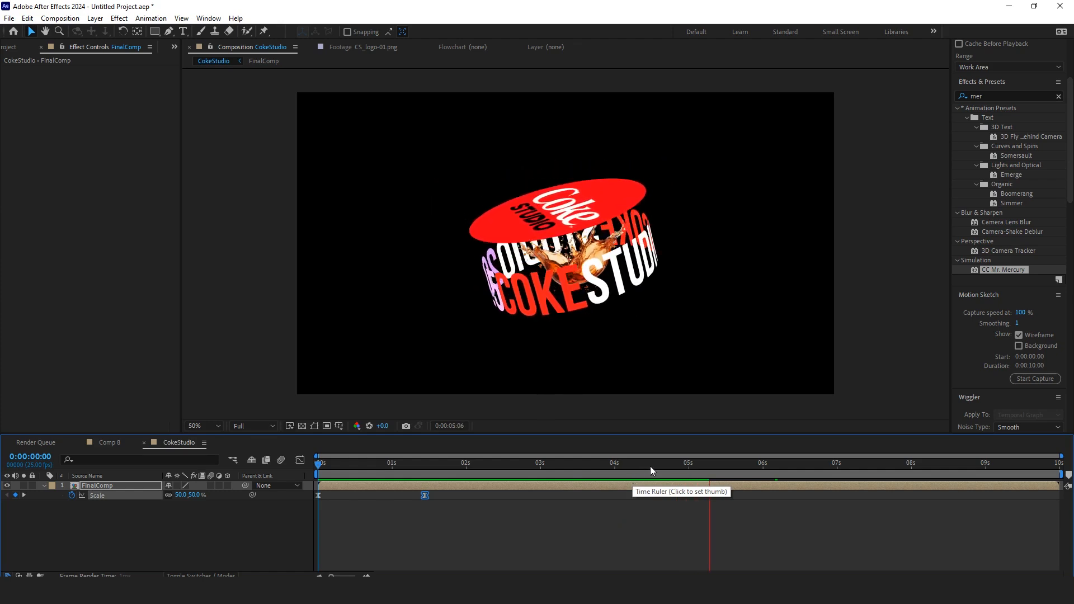
Step: Preview the scale-in animation from the start
left_click_drag(690, 464, 322, 463)
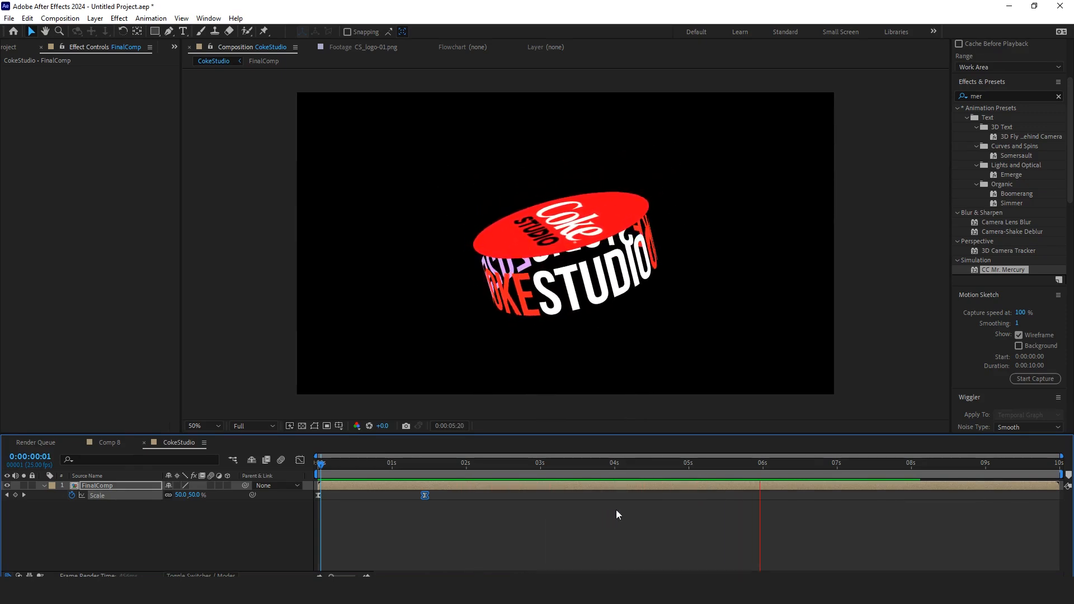
key("space")
left_click_drag(747, 469, 643, 510)
Step: Add a new adjustment layer to the composition
left_click(259, 535)
right_click(257, 534)
mouse_move(368, 401)
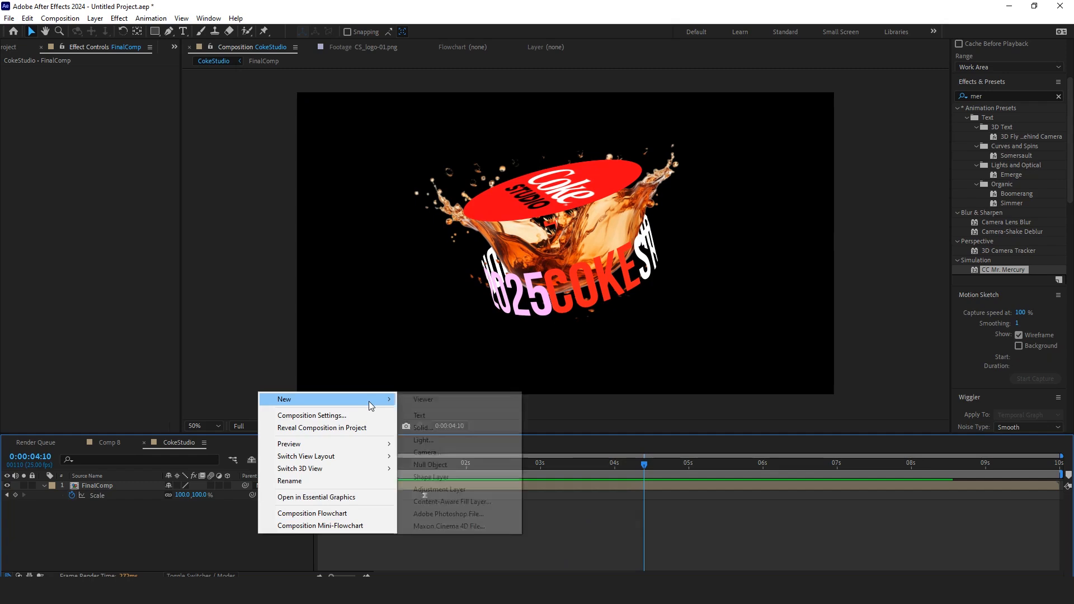
left_click(491, 489)
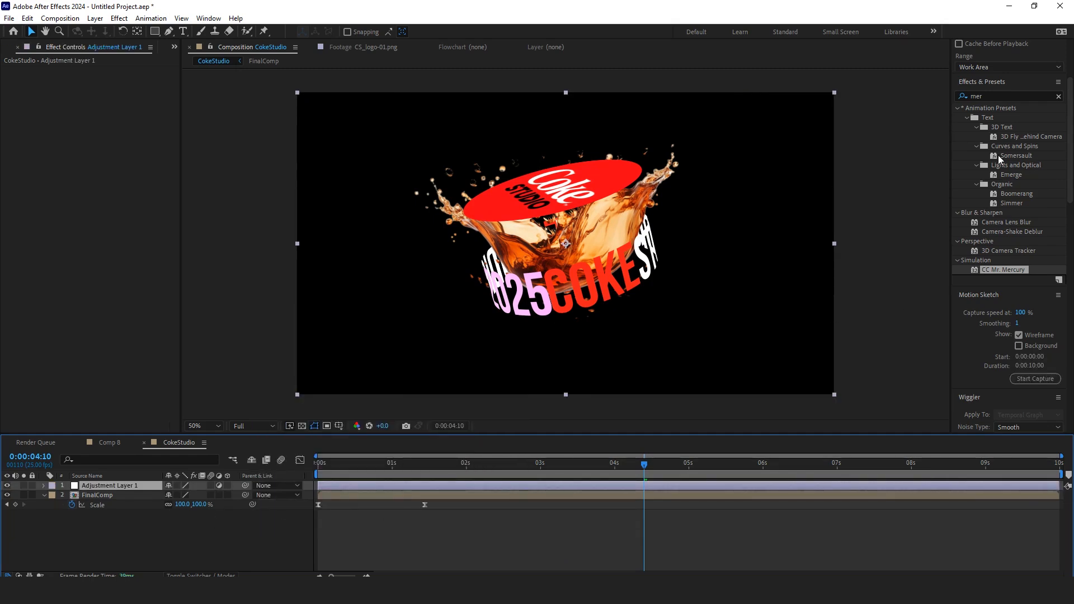
Step: Search the effects for rays and apply CC Light Rays to the adjustment layer
left_click(976, 97)
type("ray")
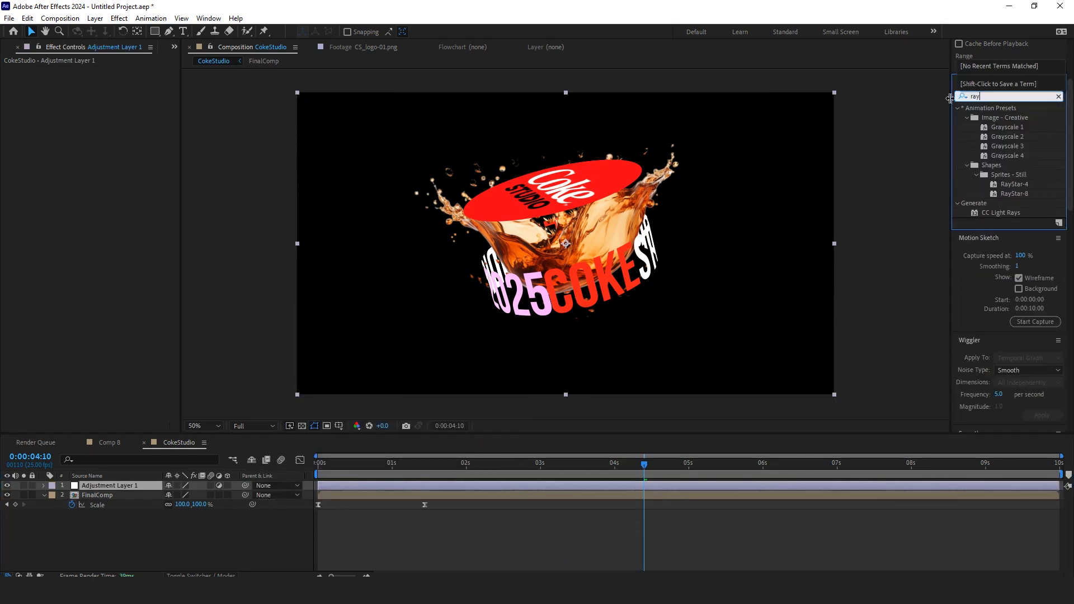
double_click(1002, 214)
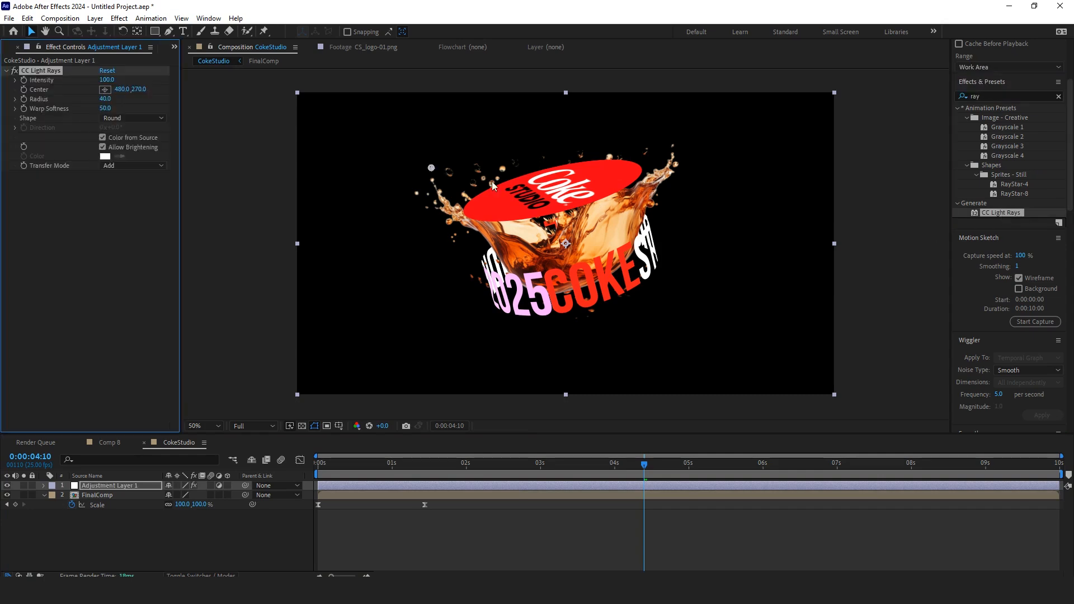
Step: Move the Light Rays center to about 1142, 468 over the splash and set Intensity to 65
left_click_drag(432, 168, 615, 220)
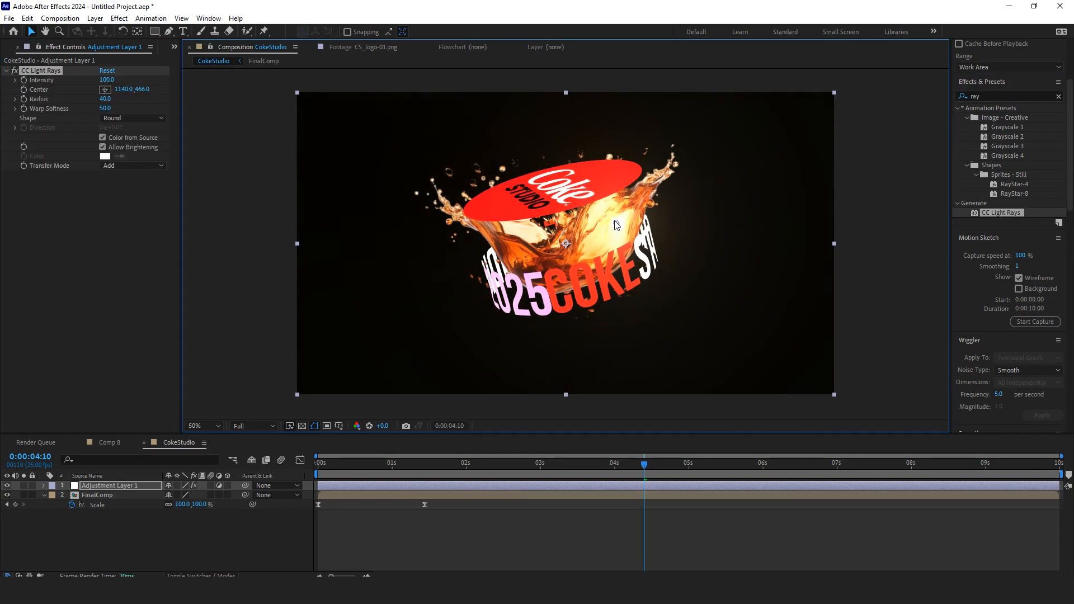
left_click_drag(105, 80, 93, 84)
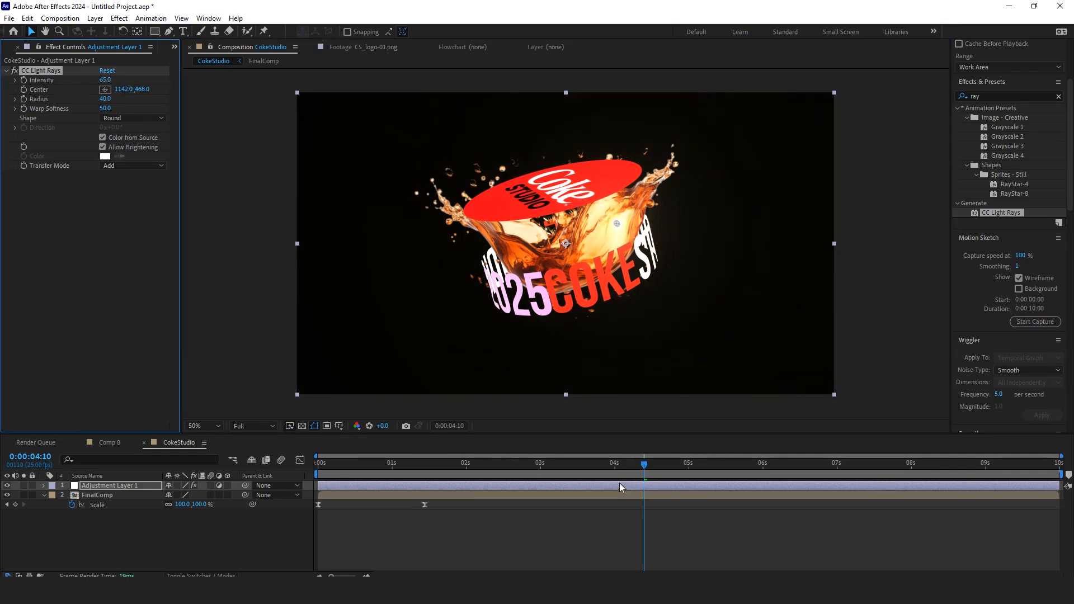
Step: Scrub through the timeline to check the light rays effect
left_click_drag(636, 471, 563, 482)
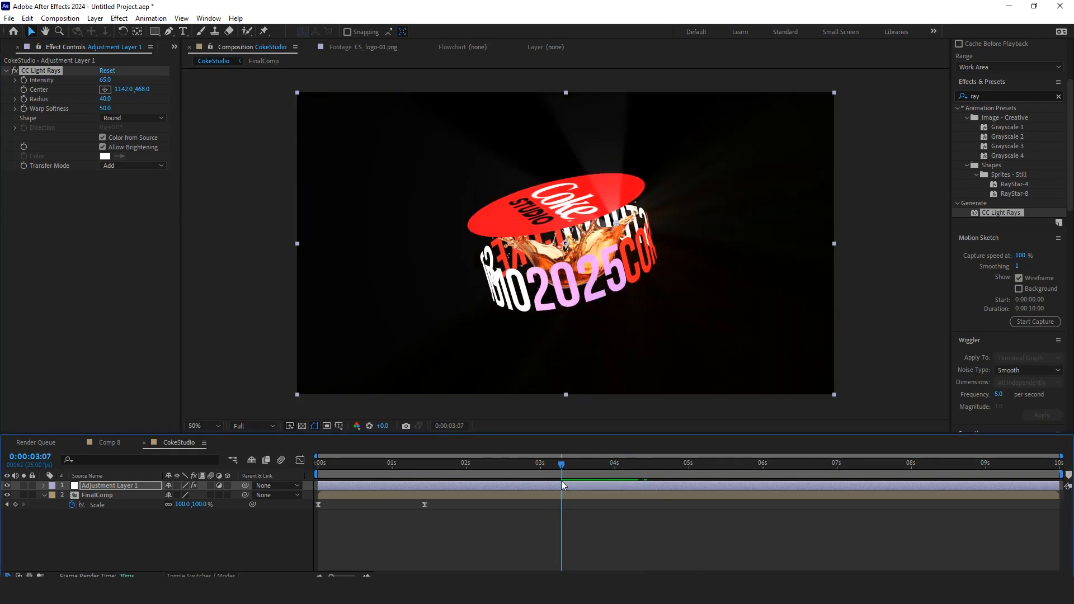
left_click(25, 85)
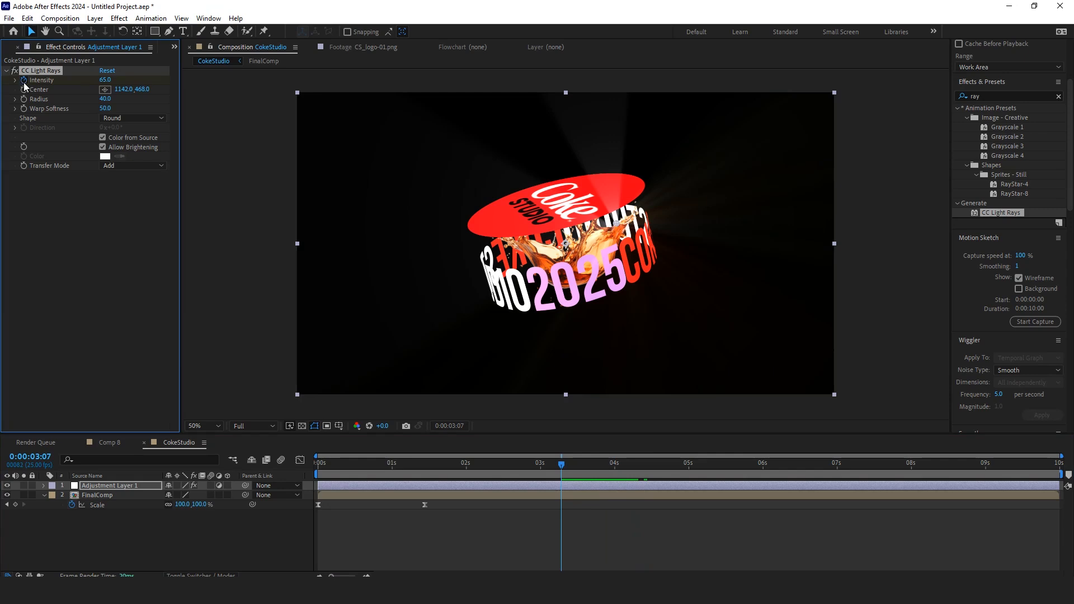
left_click_drag(570, 464, 637, 486)
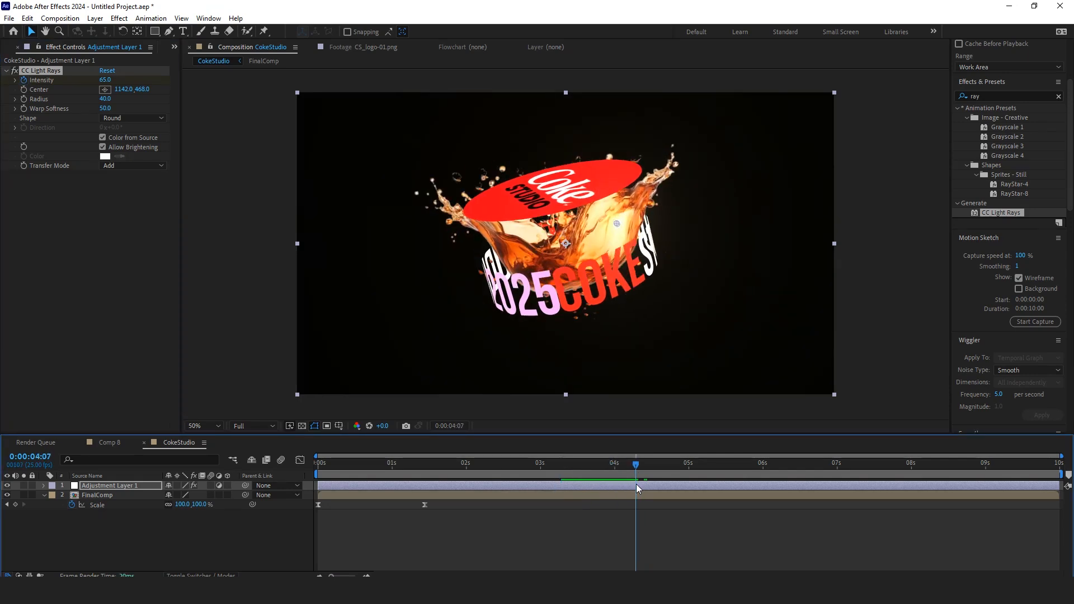
Step: Set the CC Light Rays Intensity to 0 at 0:00:03:07 so the rays fade in
key("u")
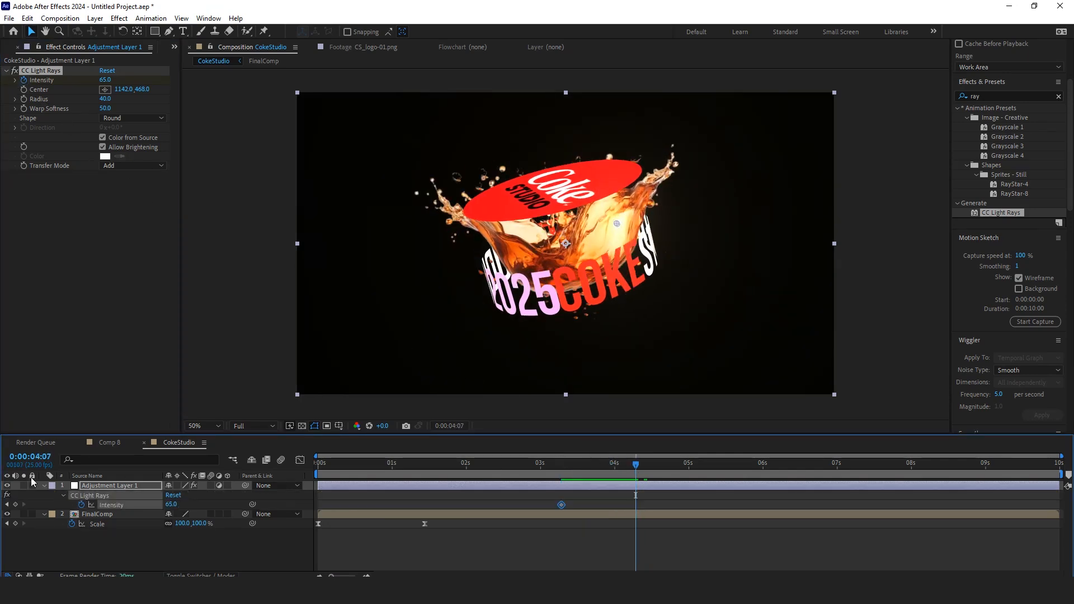
key("j")
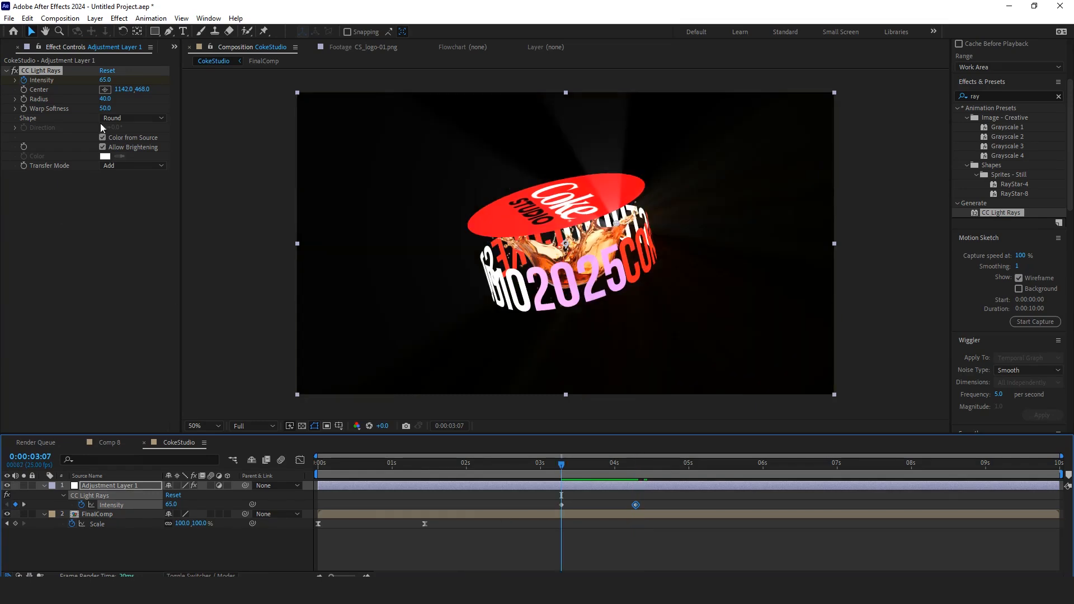
left_click_drag(107, 80, 64, 84)
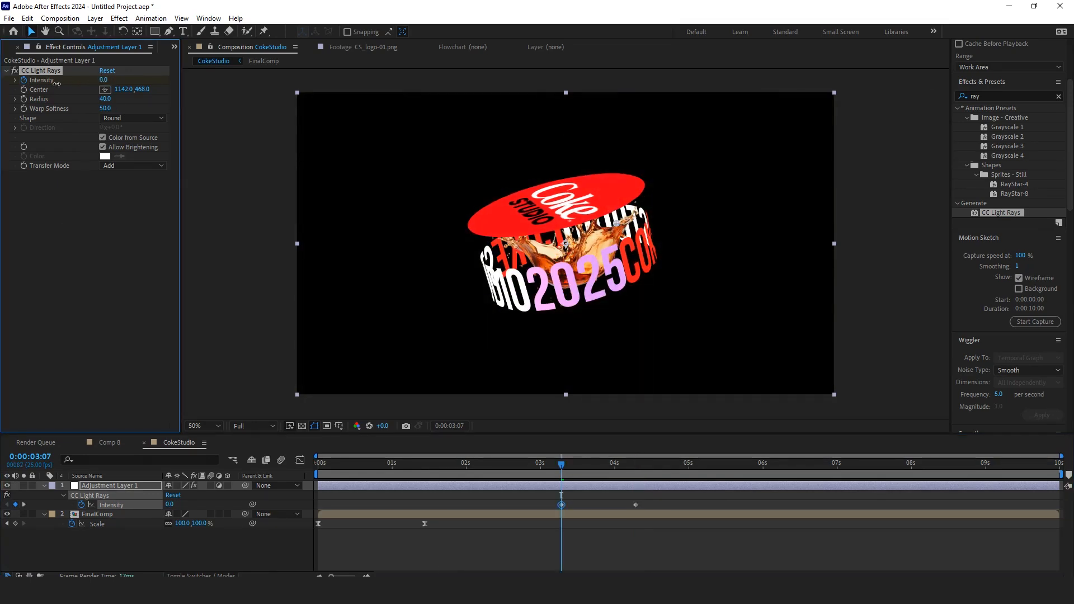
Step: Add Intensity keyframes around 6 seconds so the light rays fade back out to 0
key("space")
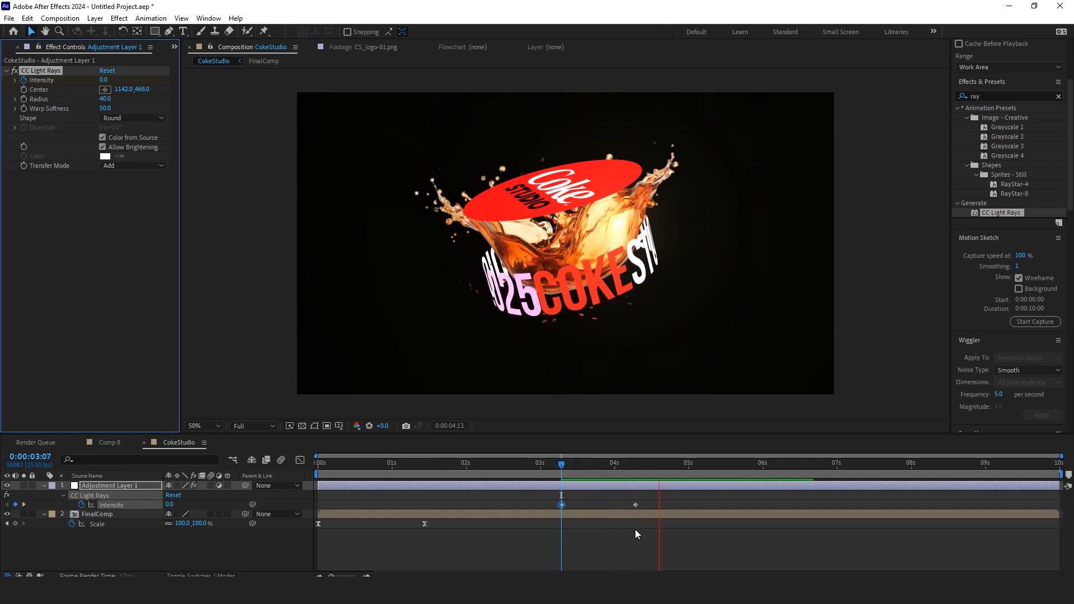
key("space")
left_click_drag(766, 462, 749, 486)
left_click(15, 505)
left_click(748, 505)
key("space")
left_click_drag(160, 505, 41, 511)
Step: Preview the CokeStudio composition from the start to check the light ray fades
left_click_drag(706, 466, 318, 498)
key("space")
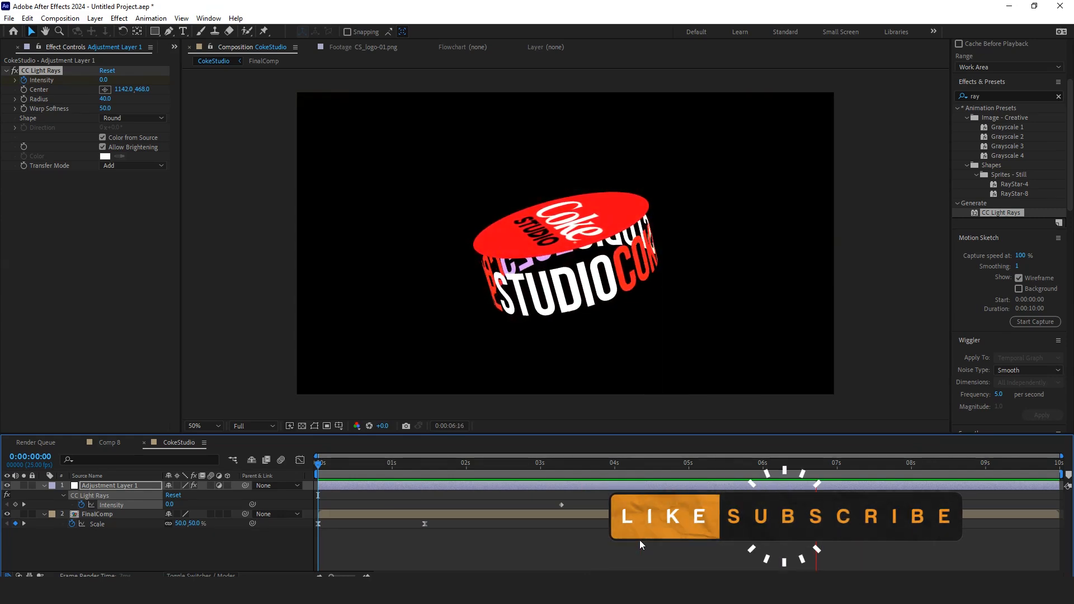
left_click(726, 471)
left_click_drag(726, 469, 555, 472)
Step: Open FinalComp and nudge the logo layer's position at 0:00:06:00 to about 950, 500, -14
double_click(593, 517)
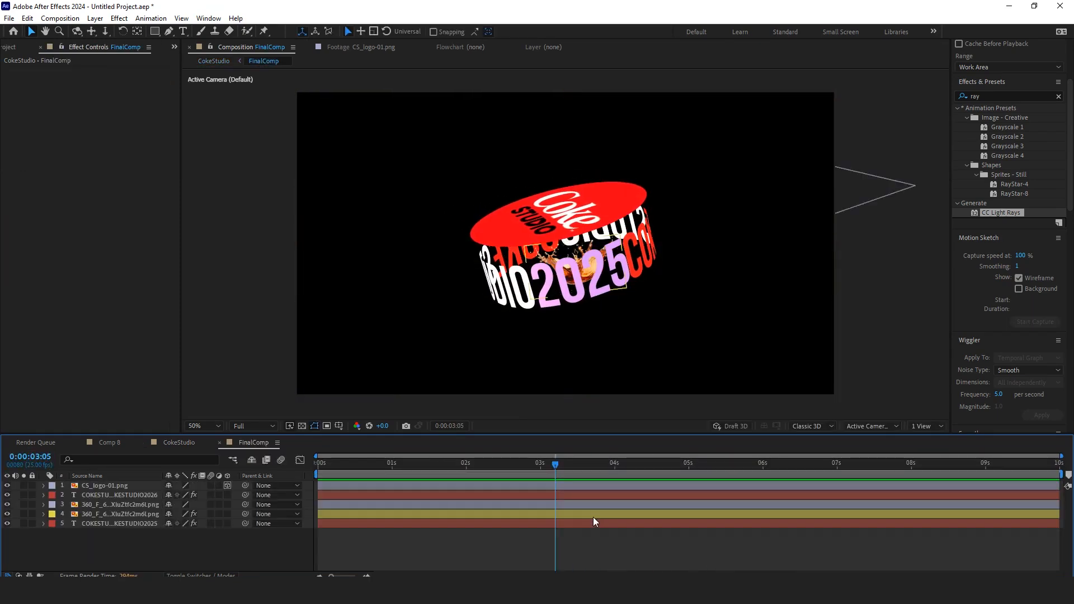
left_click(90, 485)
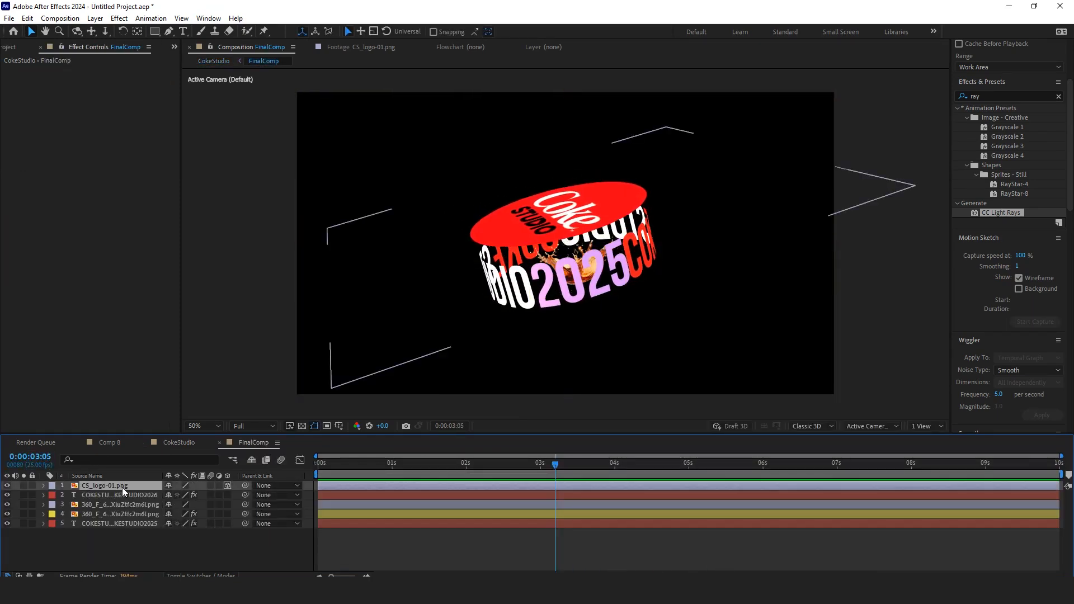
key("u")
left_click(593, 472)
left_click_drag(607, 475, 720, 485)
key("k")
left_click_drag(548, 168, 551, 180)
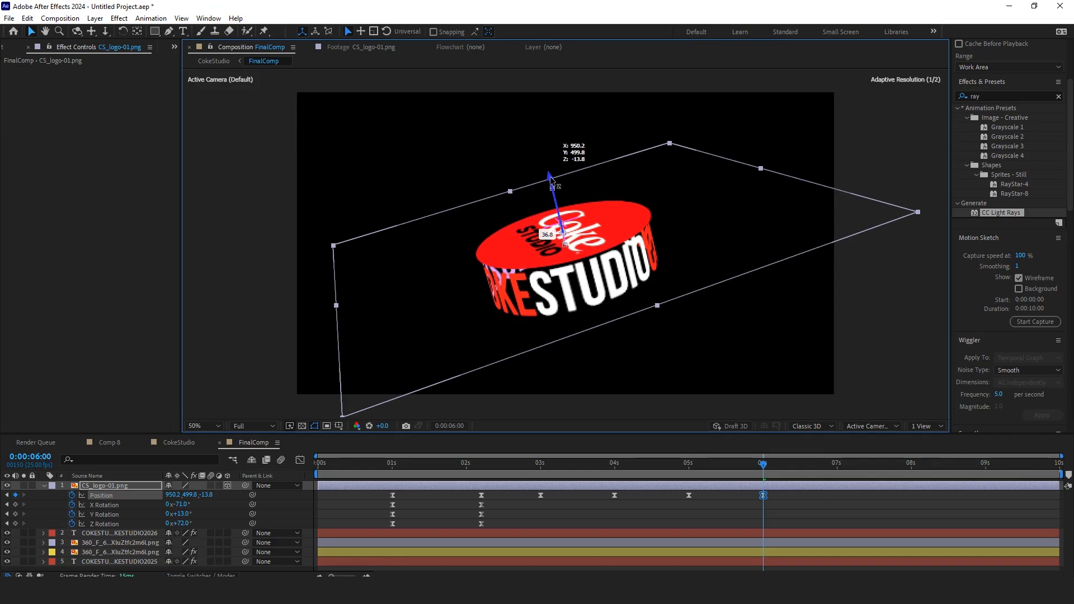
left_click(790, 506)
left_click_drag(758, 473, 316, 485)
left_click(185, 446)
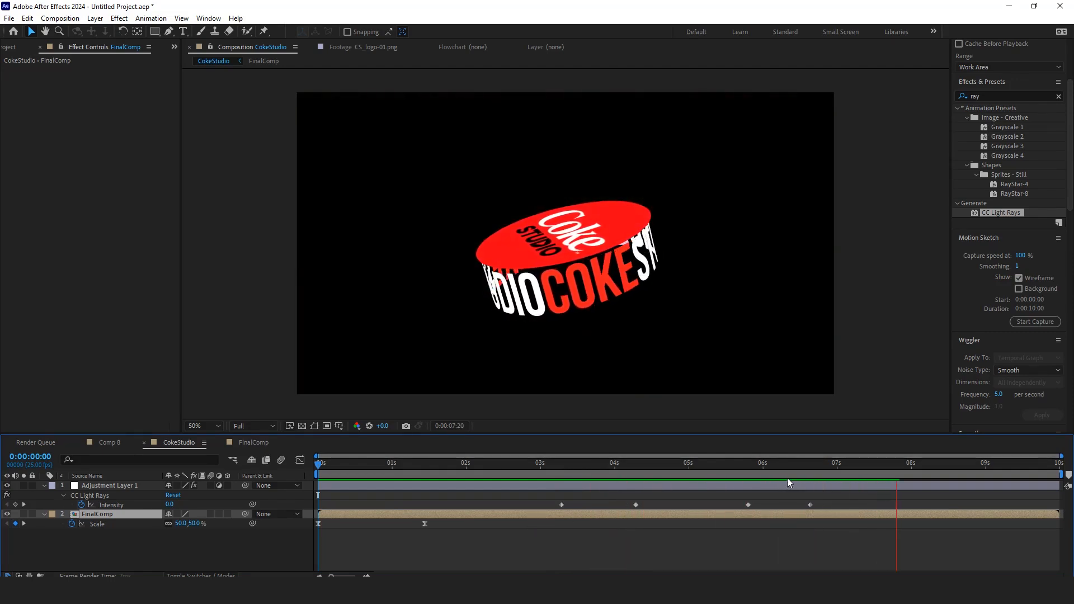
Step: Preview the CokeStudio composition from the beginning to review the full animation
left_click_drag(802, 473, 363, 511)
key("space")
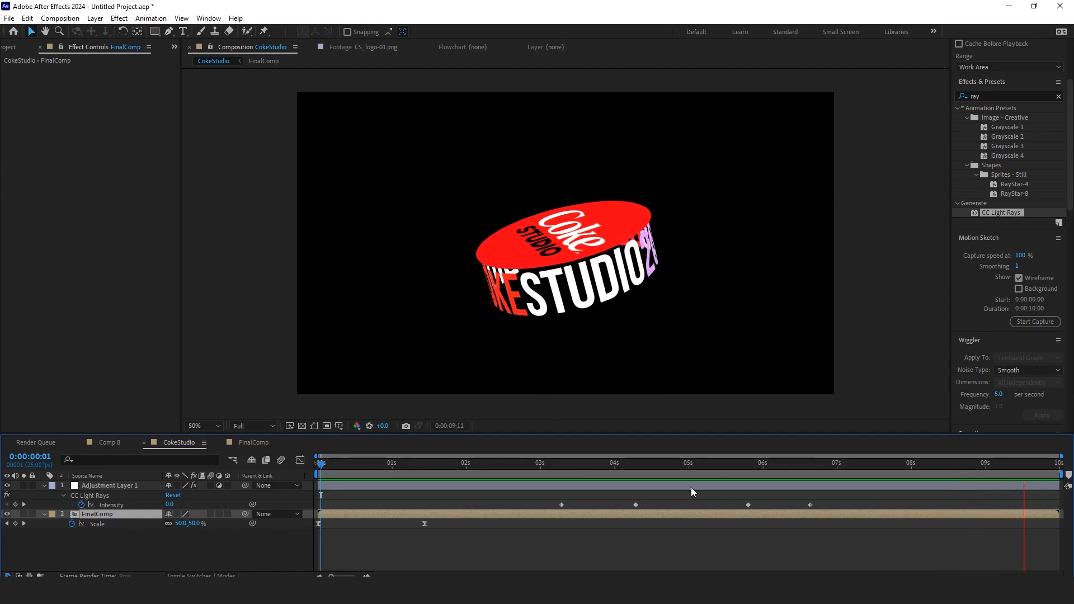
left_click_drag(751, 472, 371, 495)
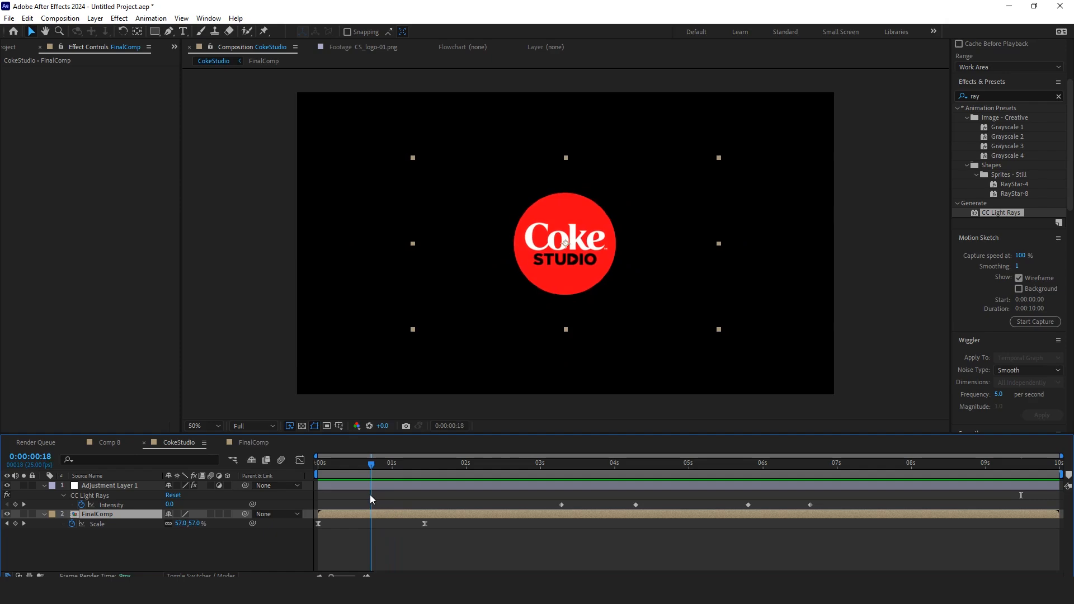